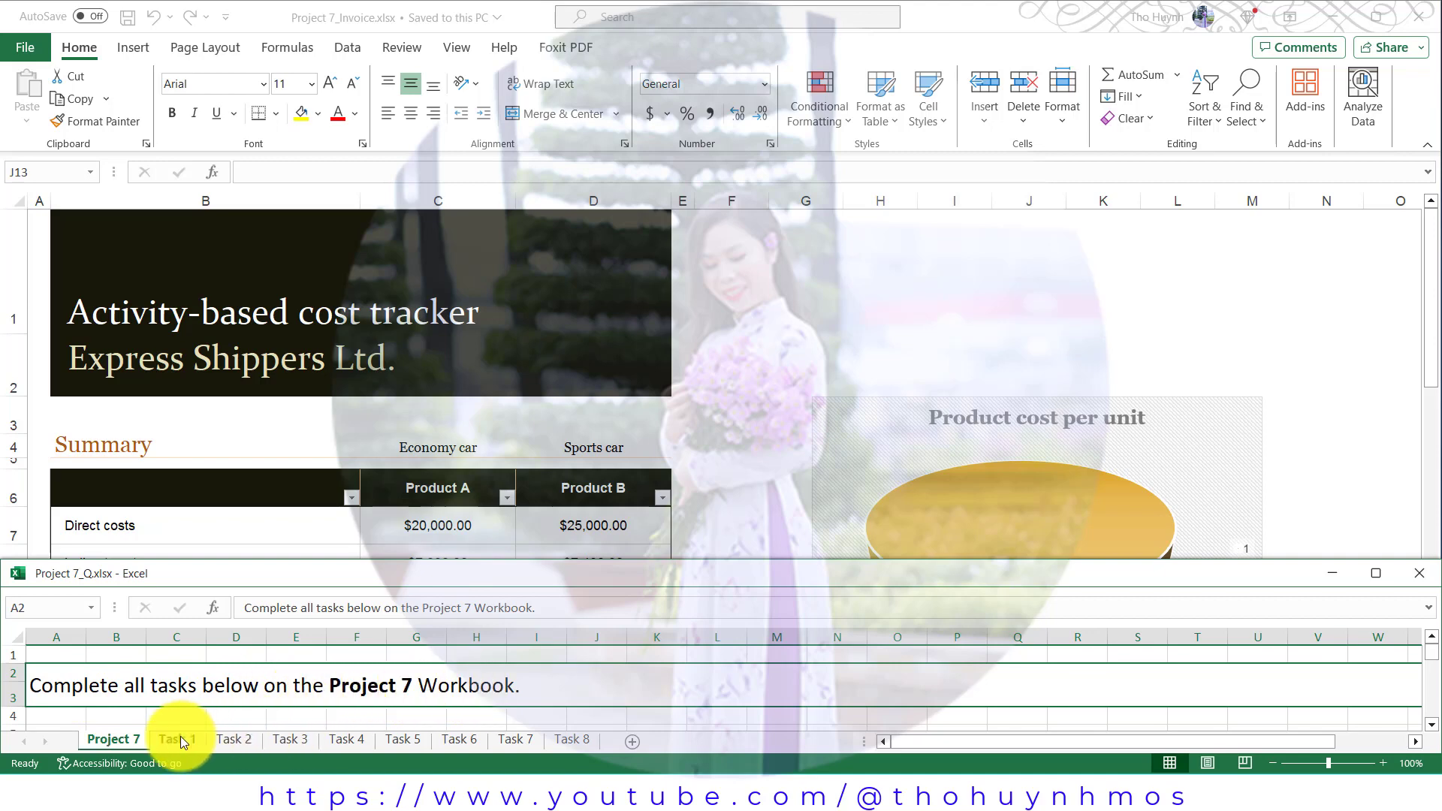
Display formulas on the Invoice sheet, revealing the IFERROR(SUM…) subtotal formula
click(181, 740)
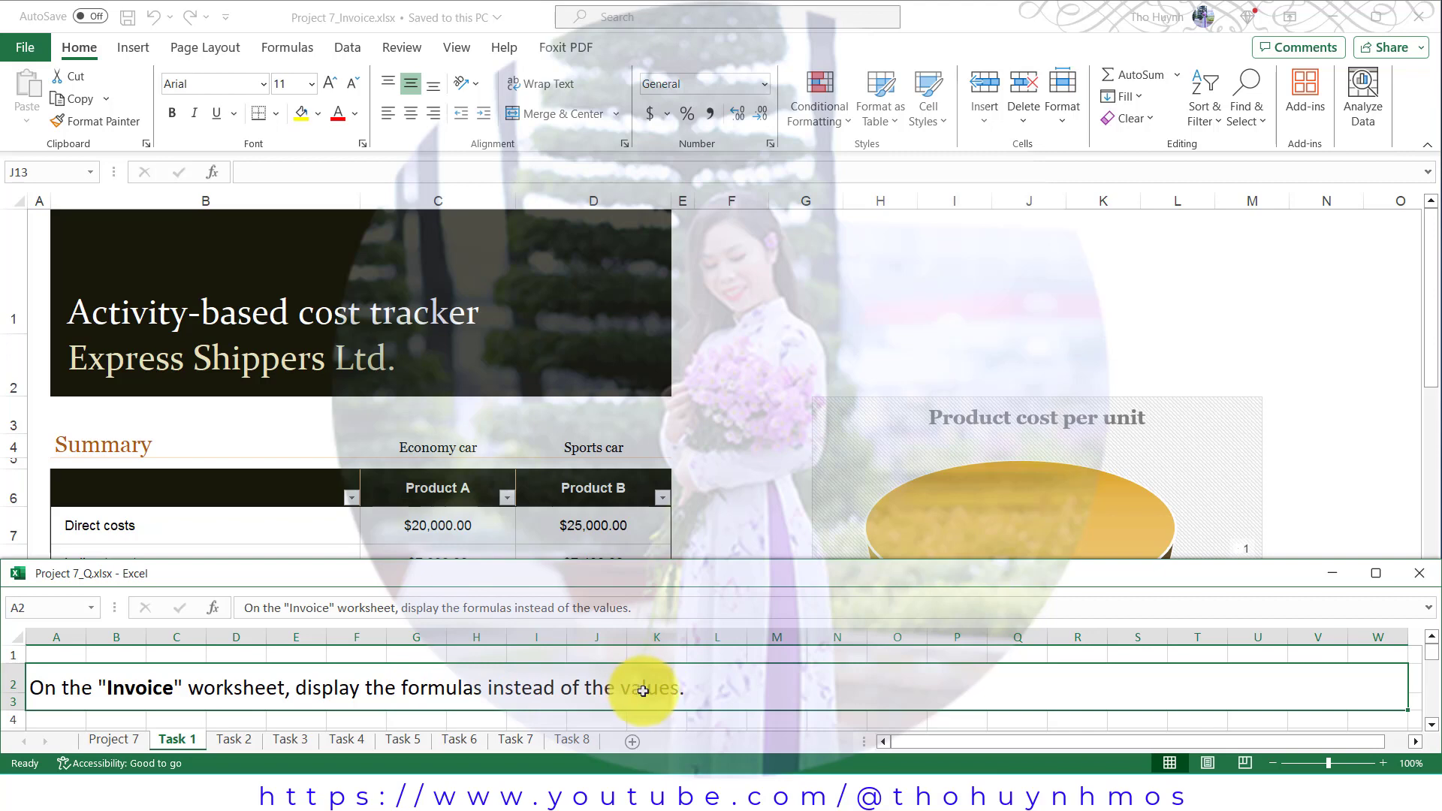
click(646, 548)
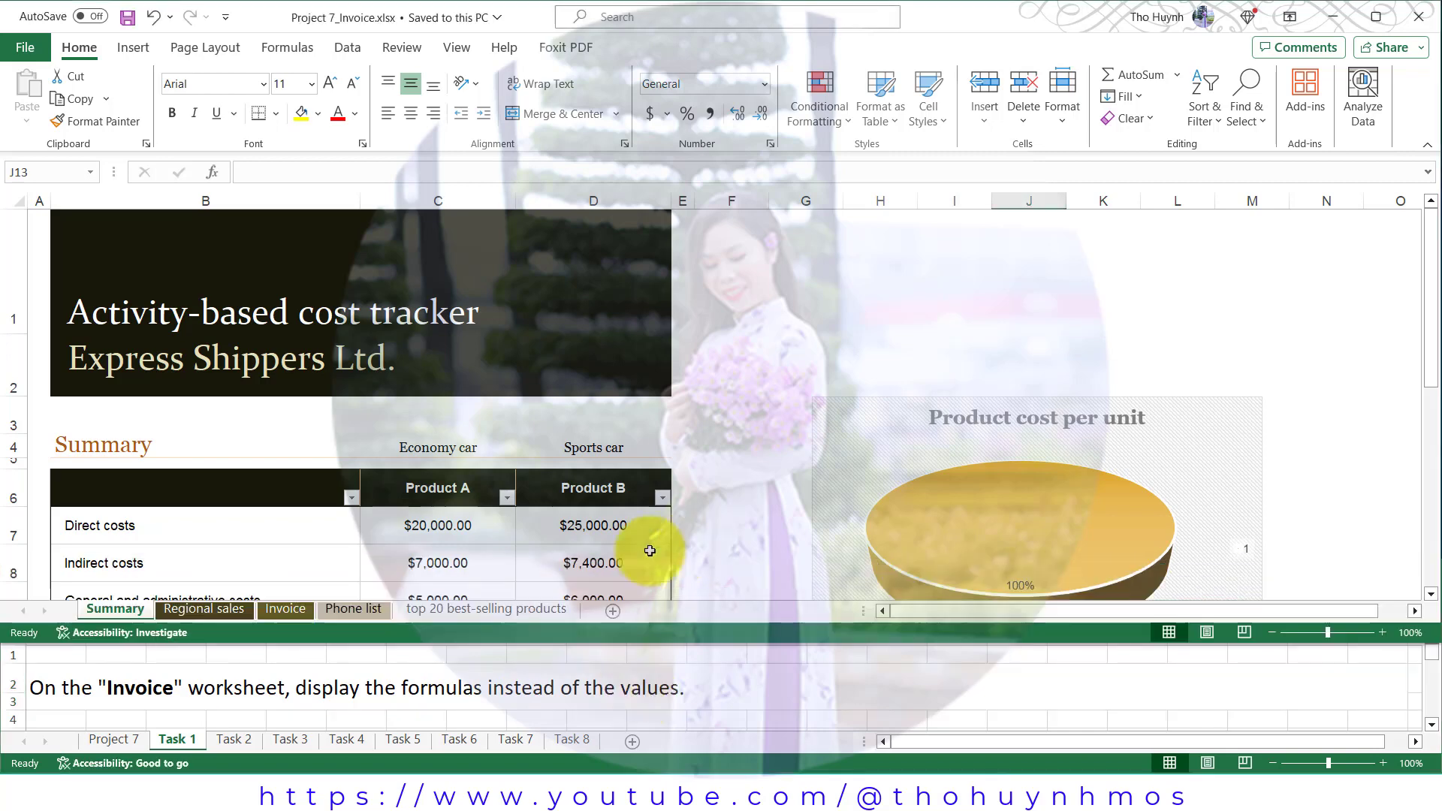
click(281, 615)
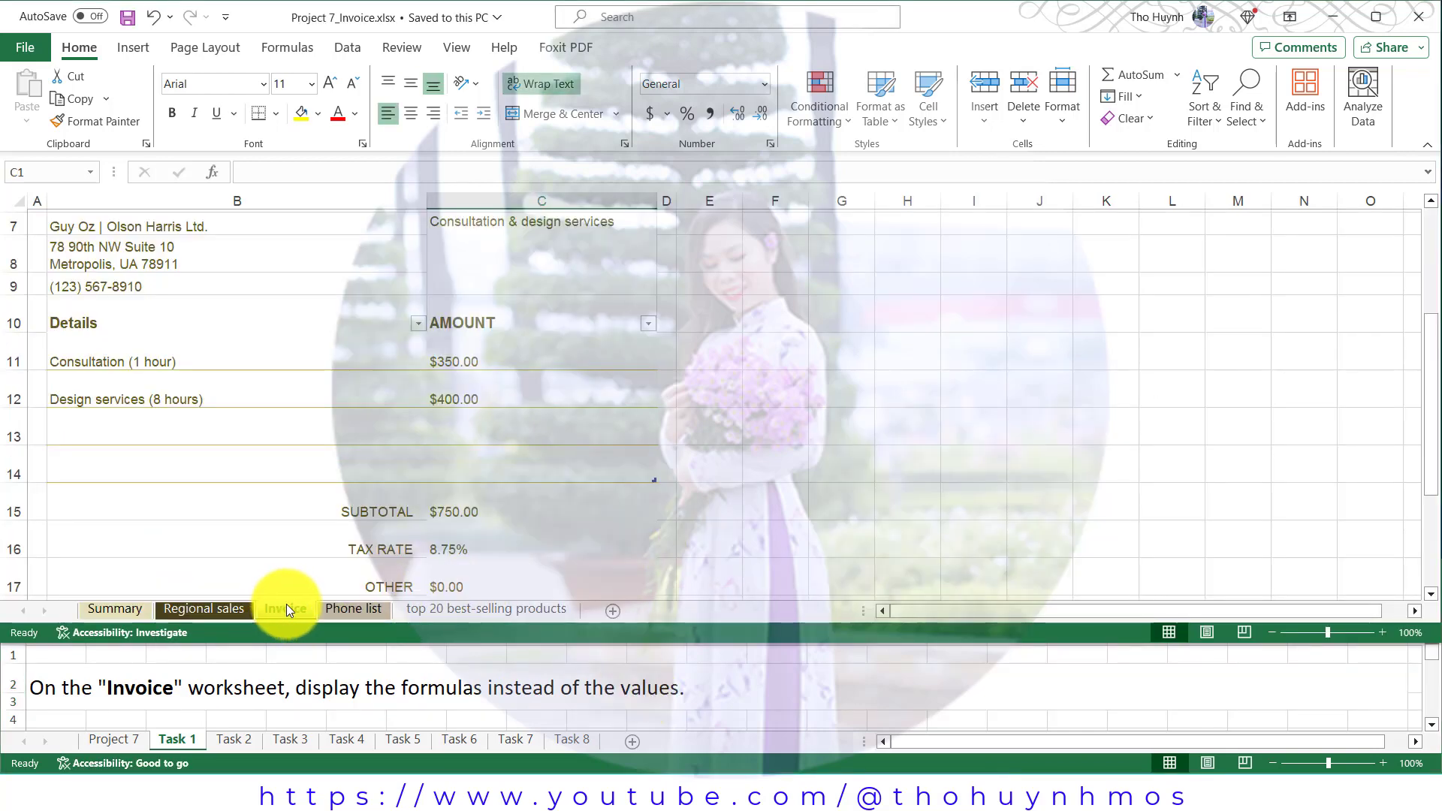
click(299, 52)
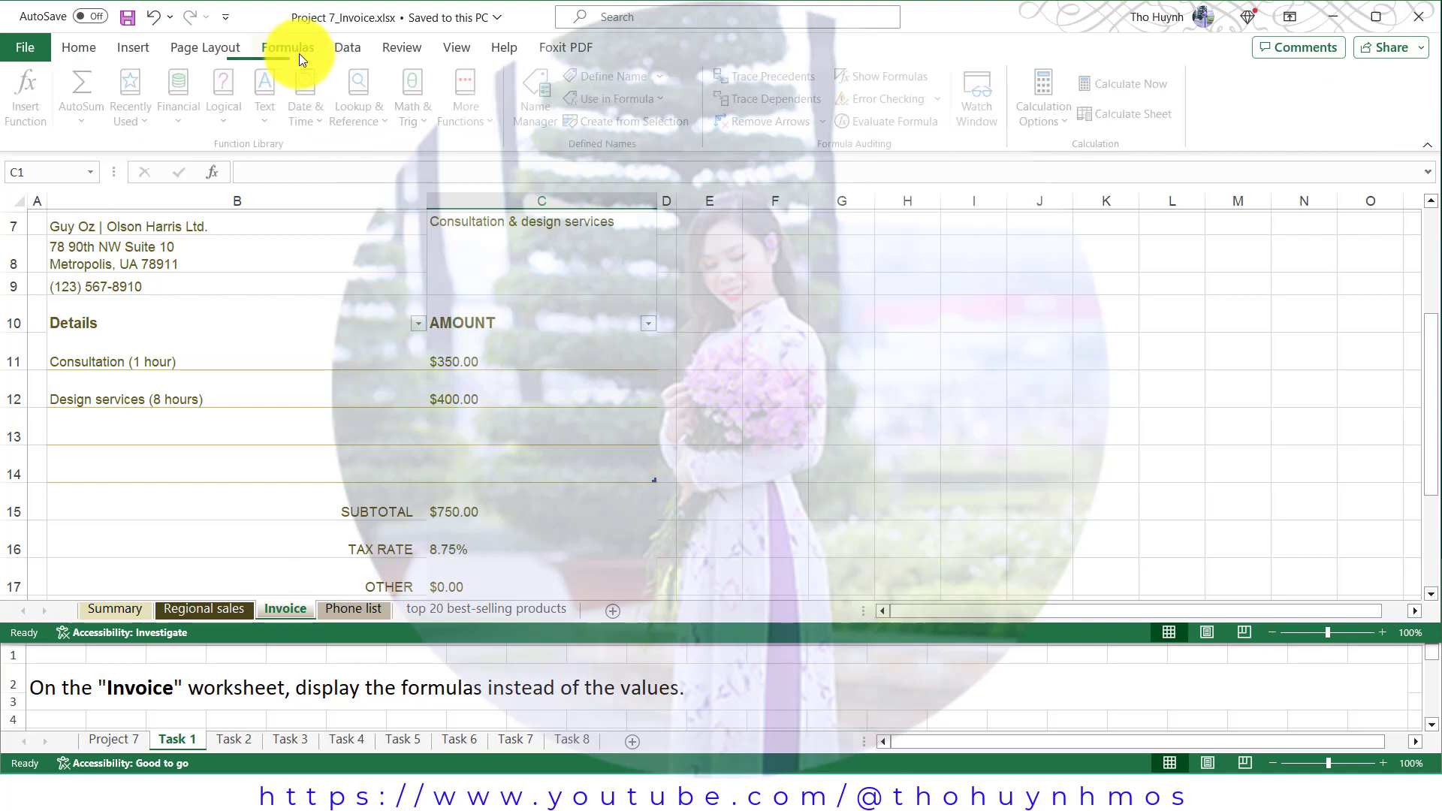
click(898, 78)
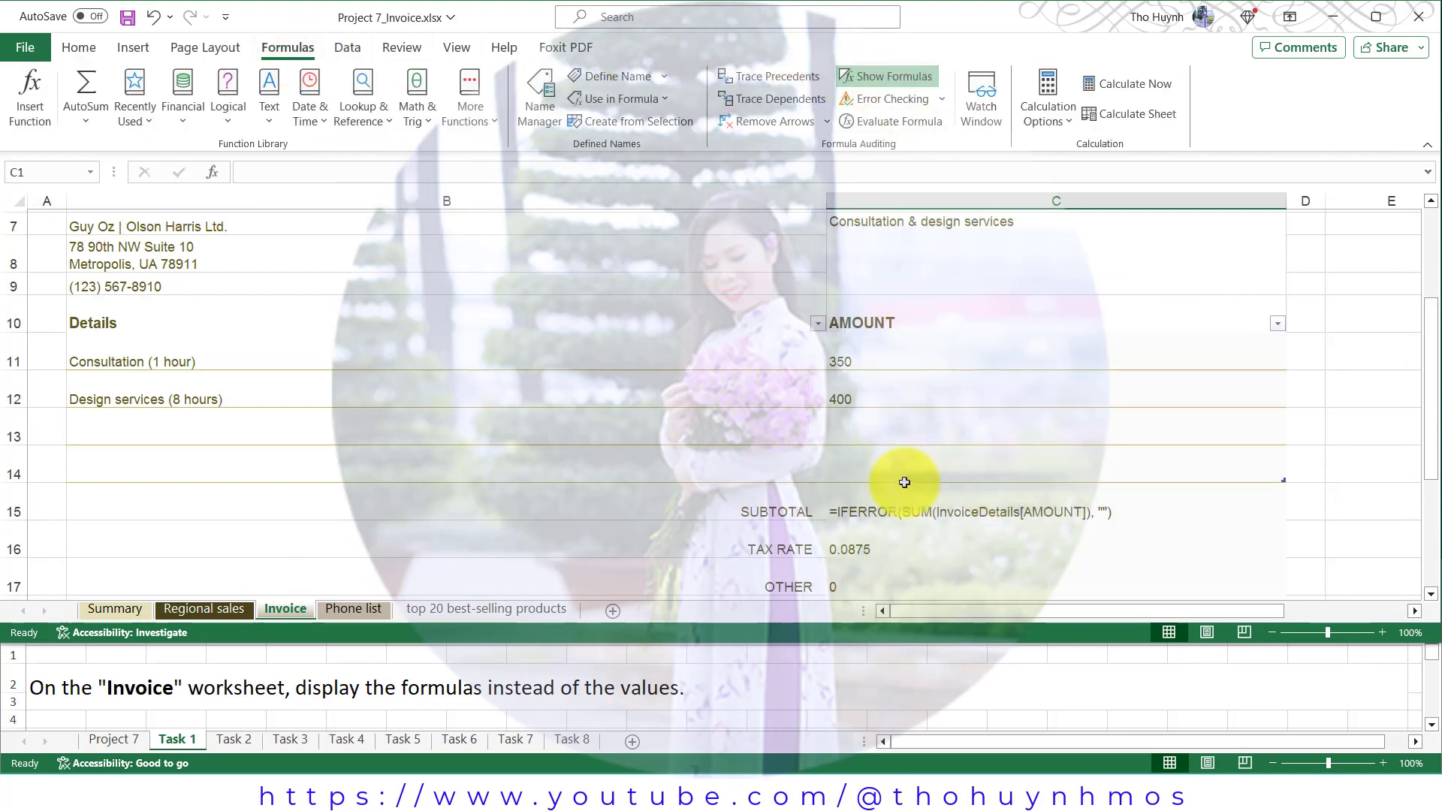
Cut the Cell number, E-mail and Contact type block from H7:J11 and paste it at H5 on Phone list
click(238, 739)
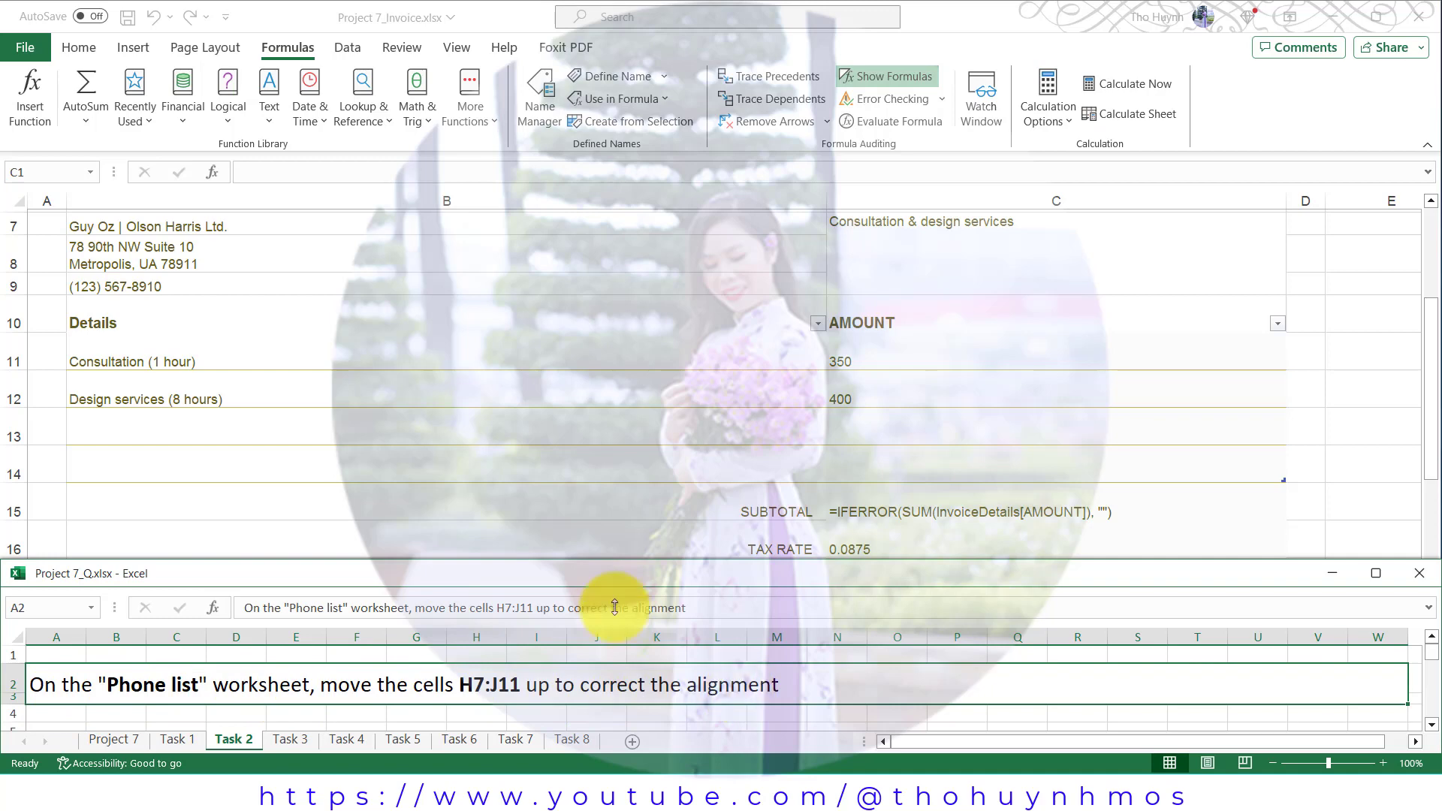
click(520, 501)
click(340, 608)
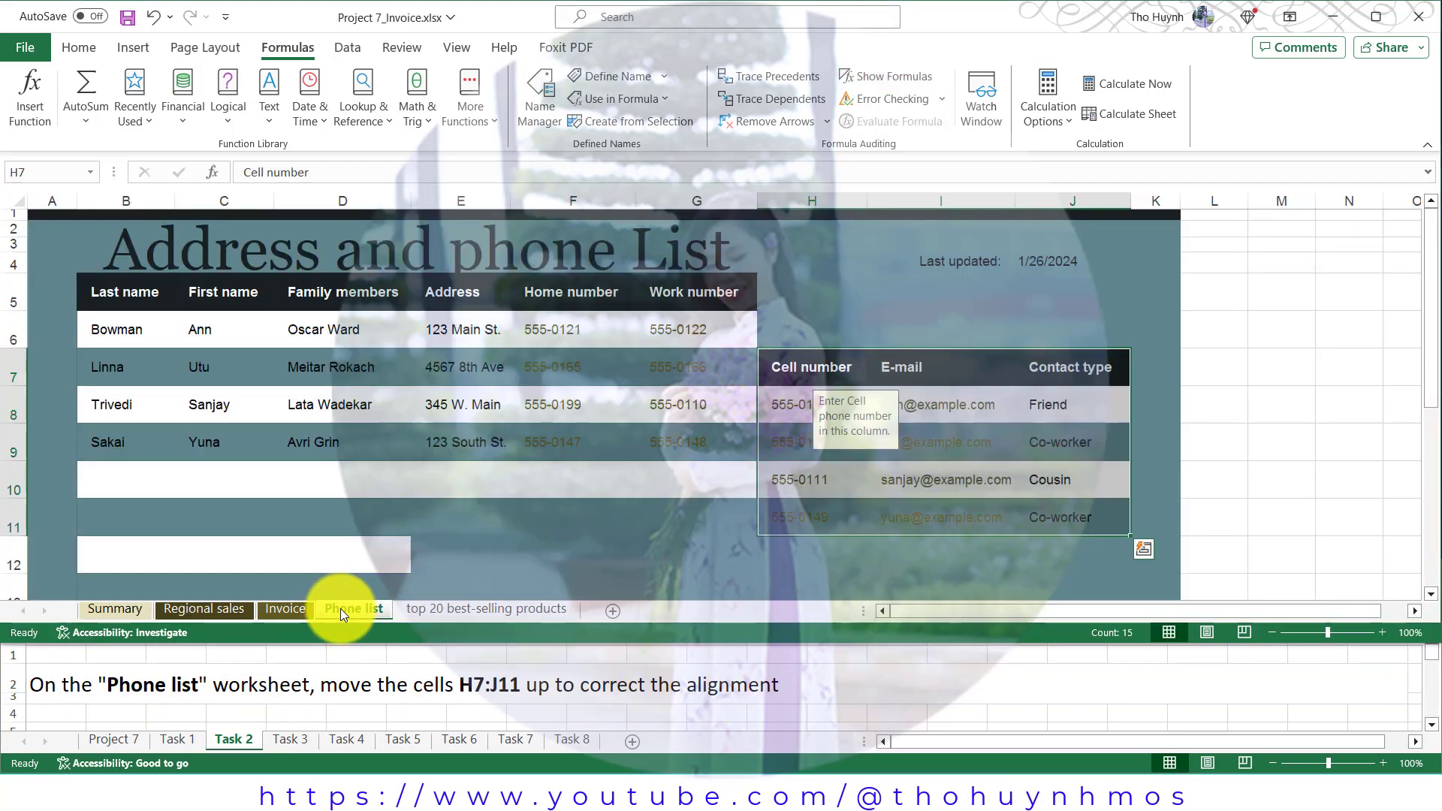
click(790, 366)
drag(789, 367, 1072, 517)
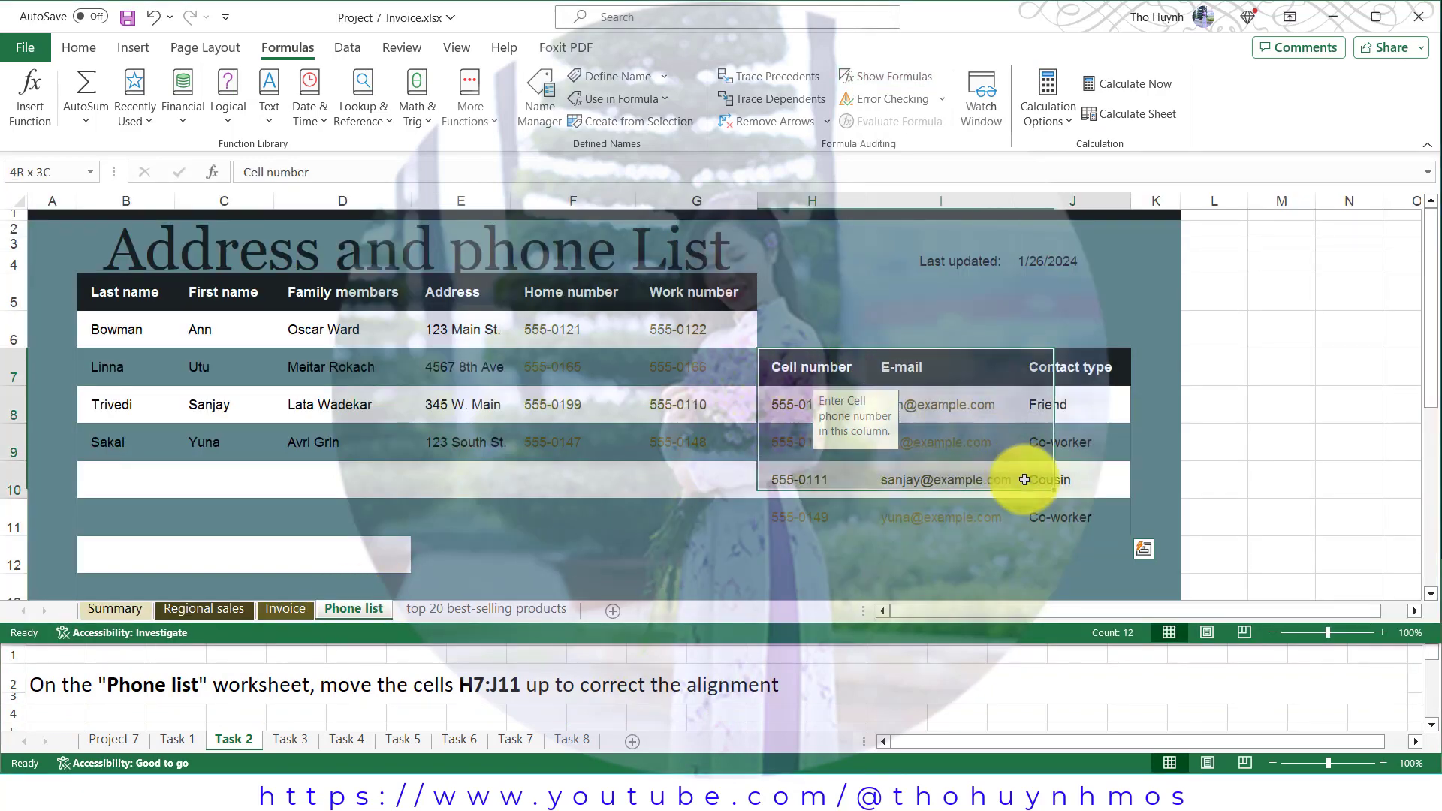
click(65, 45)
click(65, 81)
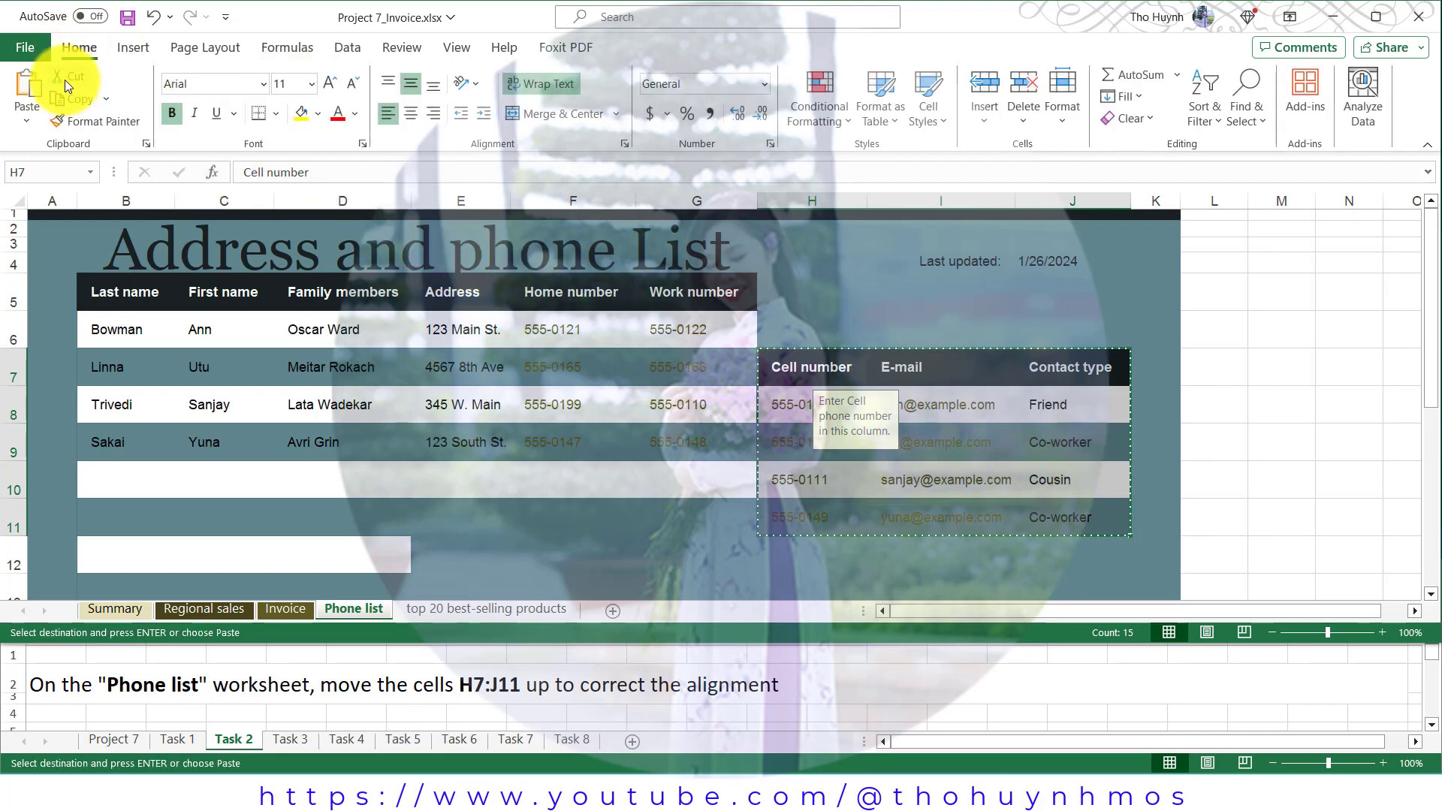
click(798, 288)
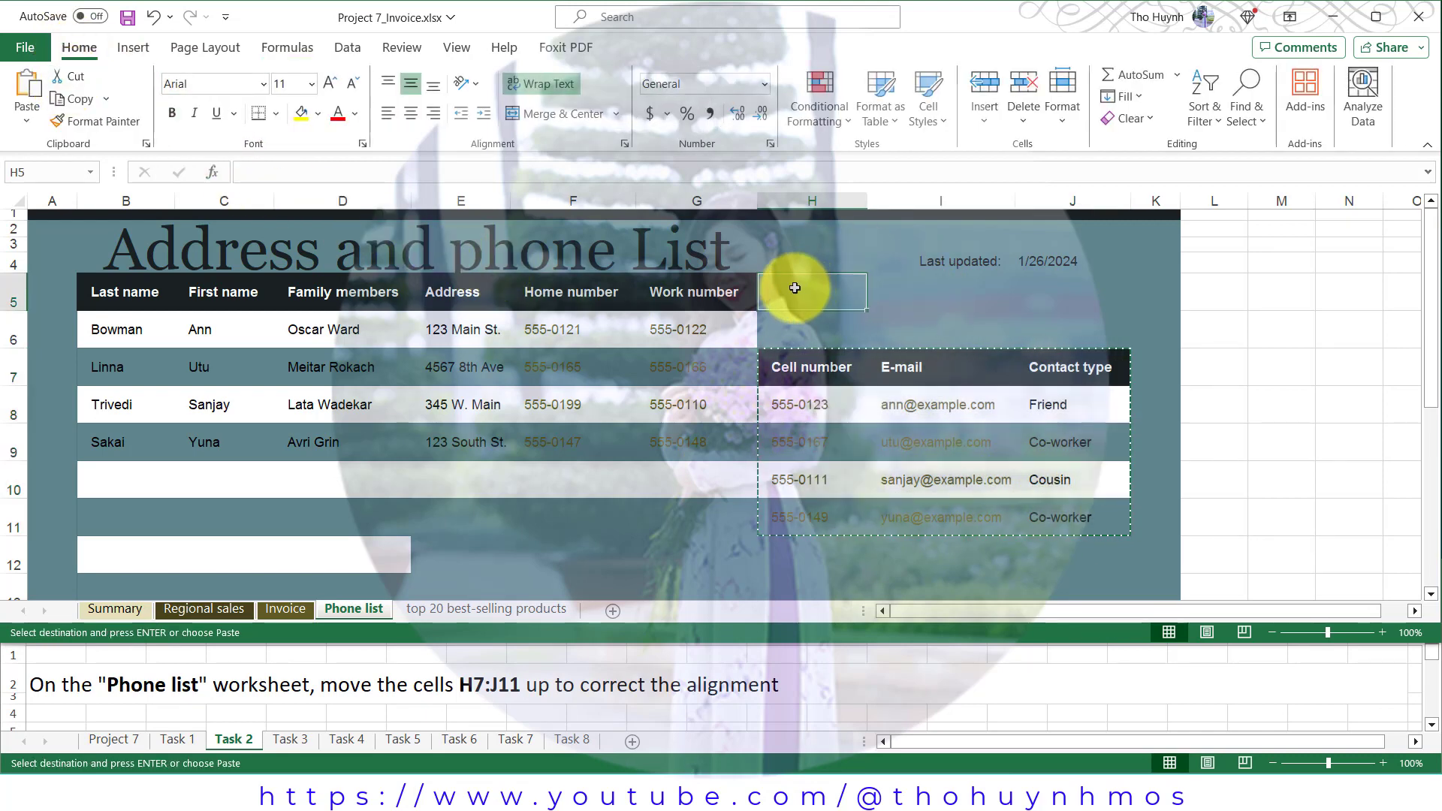
click(30, 89)
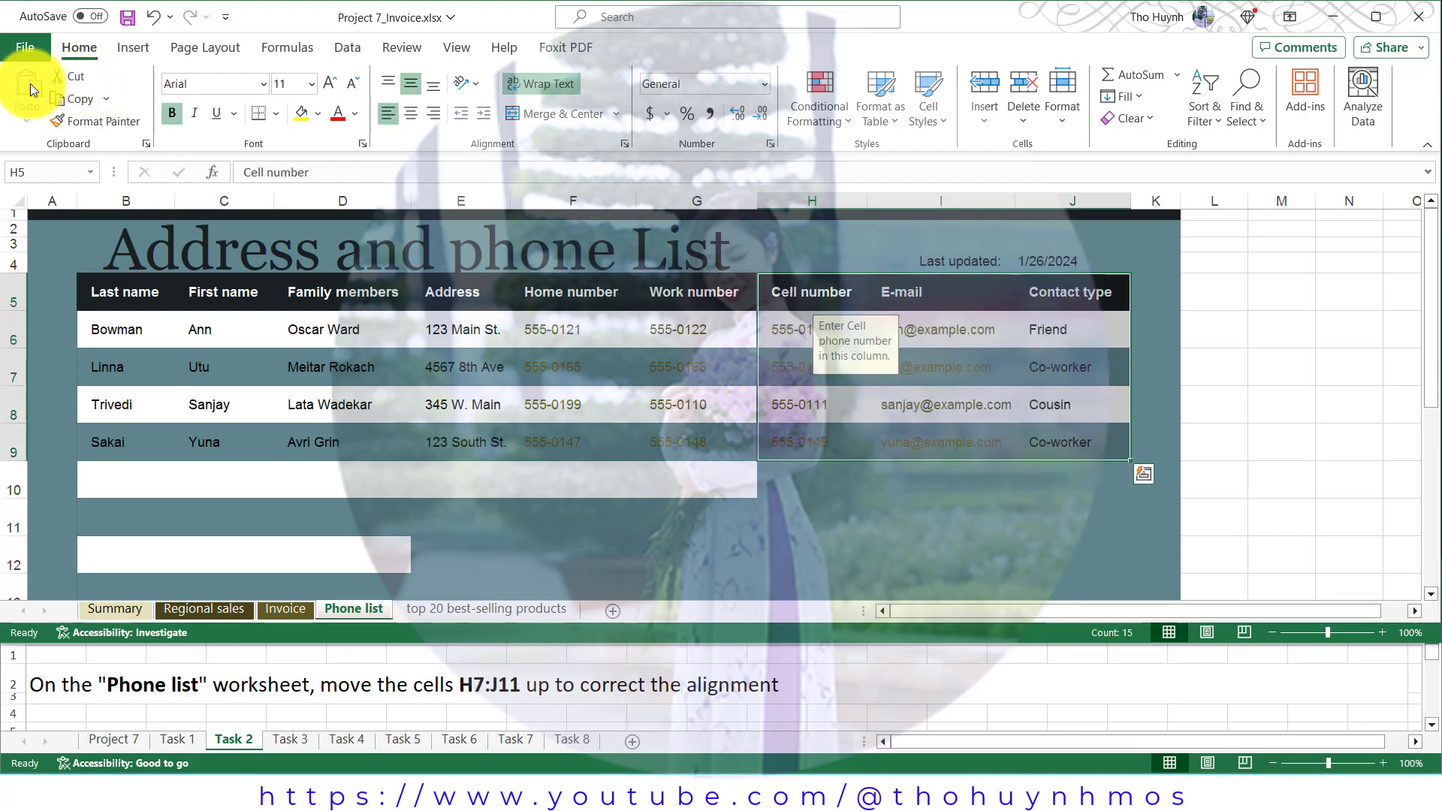
click(294, 737)
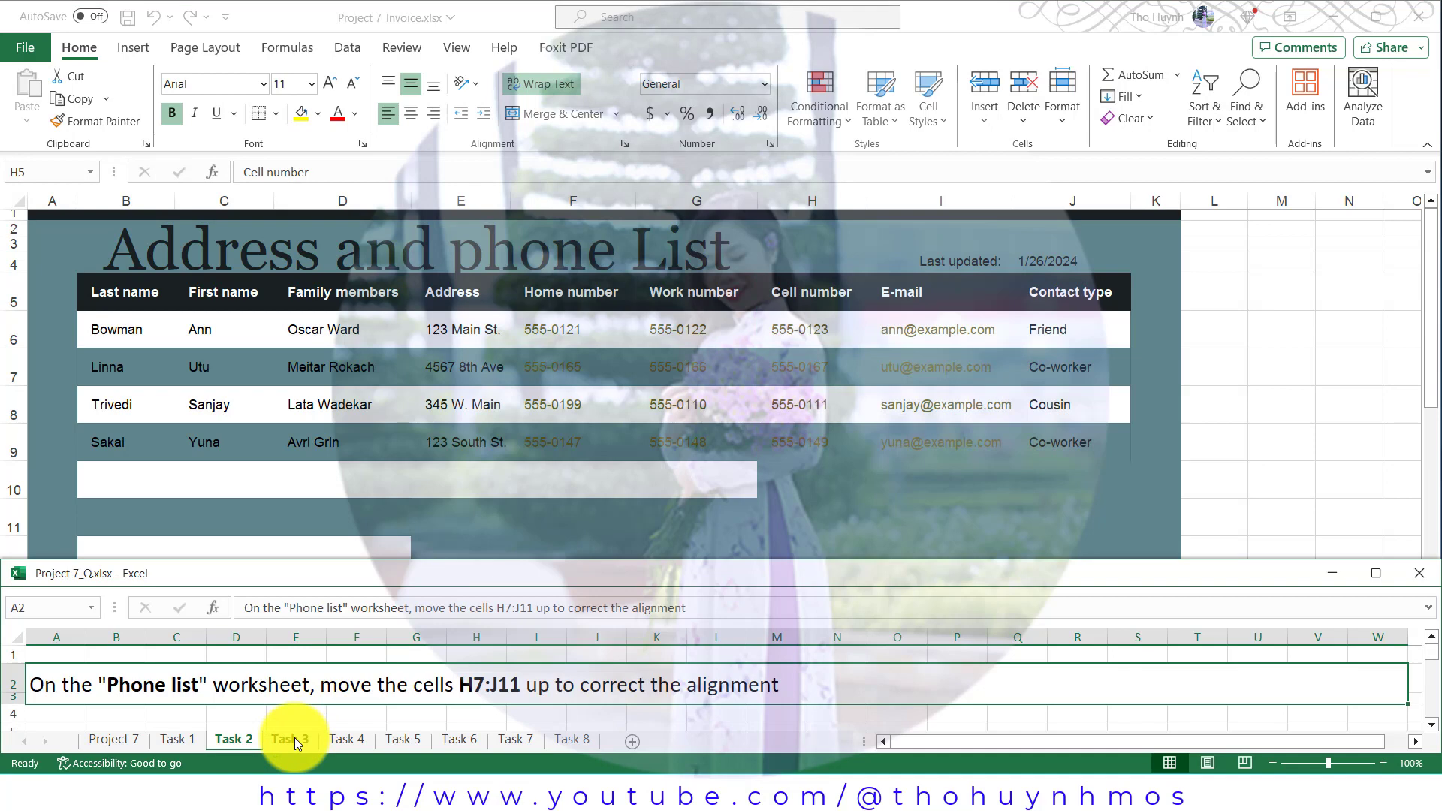
Apply chart Style 7 to the Regional sales line chart
click(294, 737)
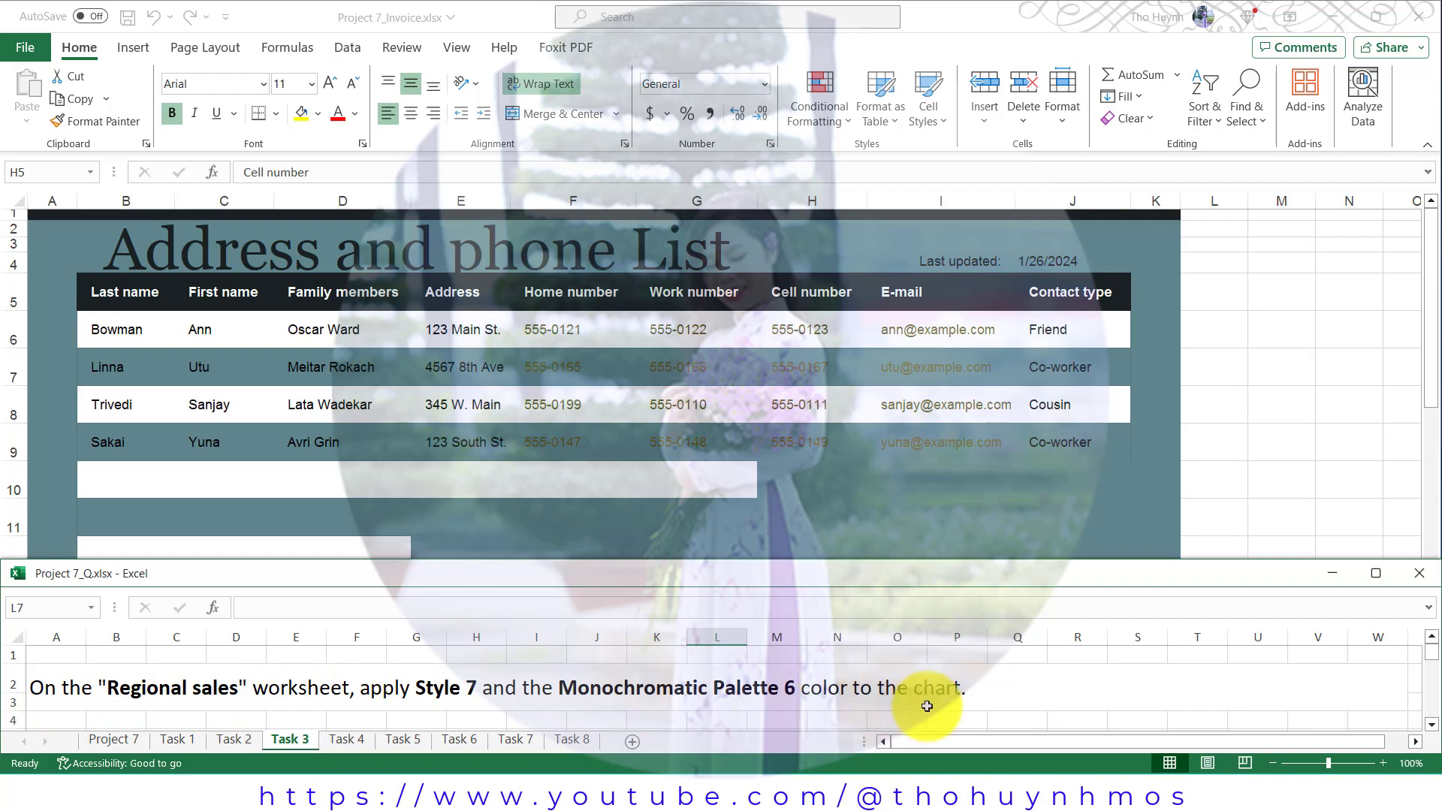
click(426, 529)
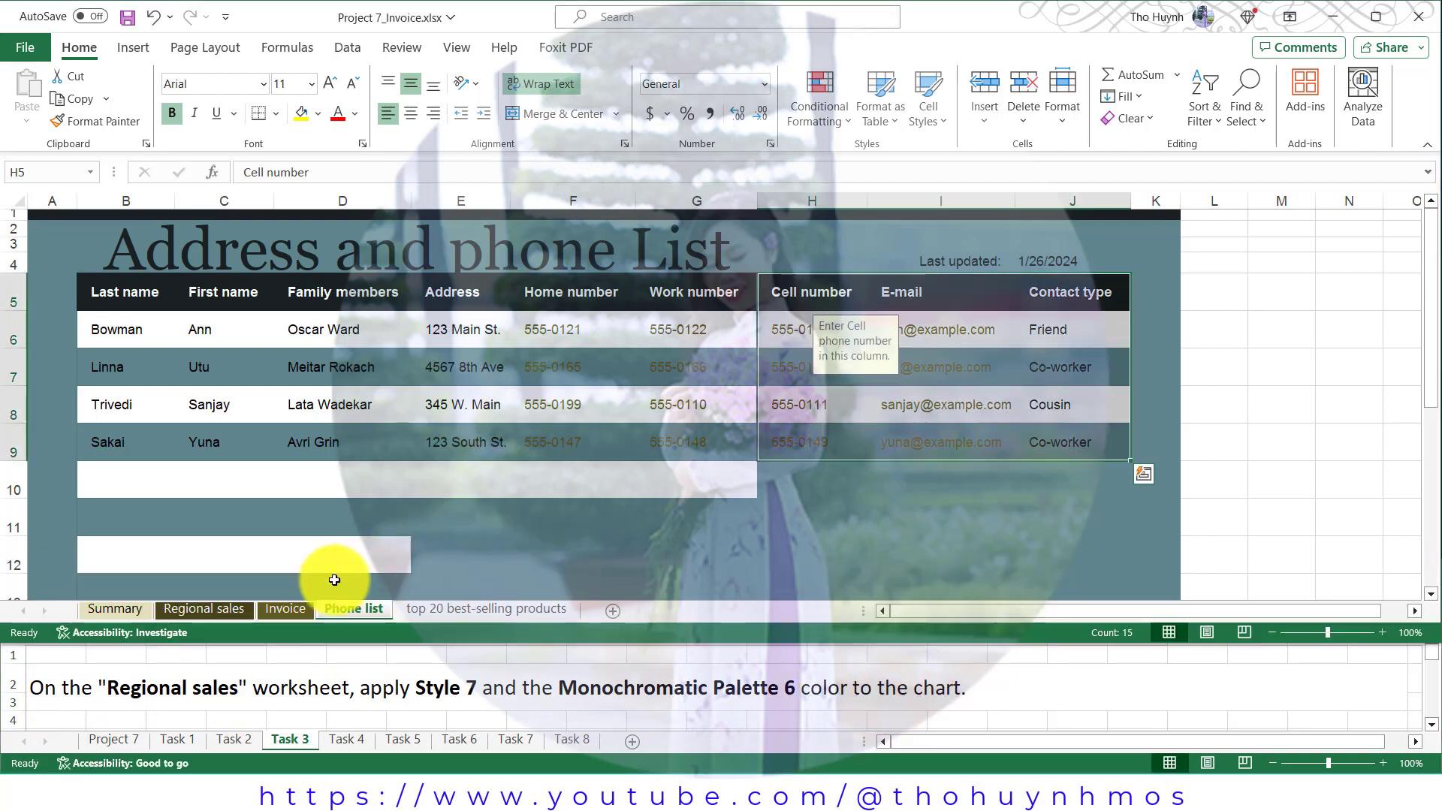
click(209, 610)
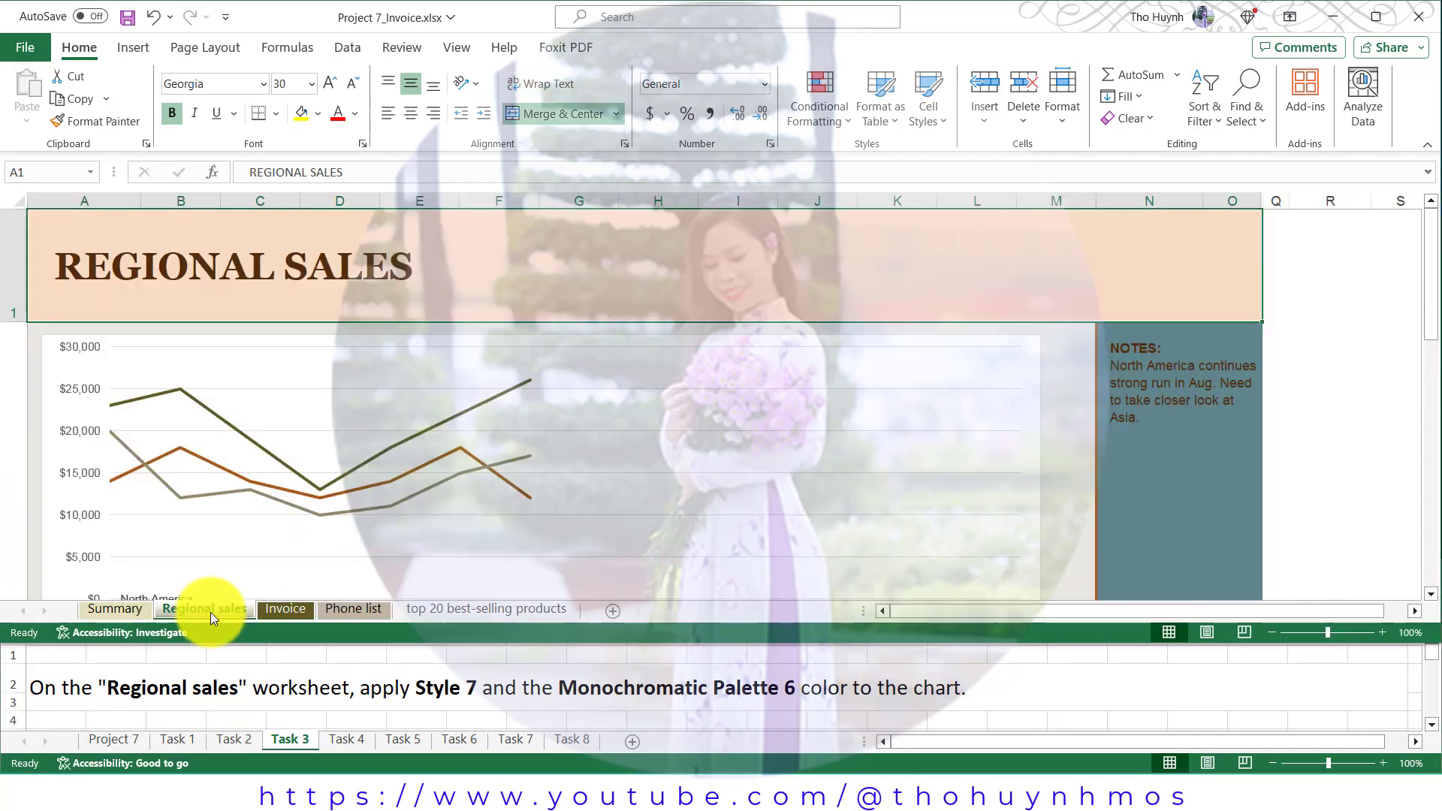
click(327, 359)
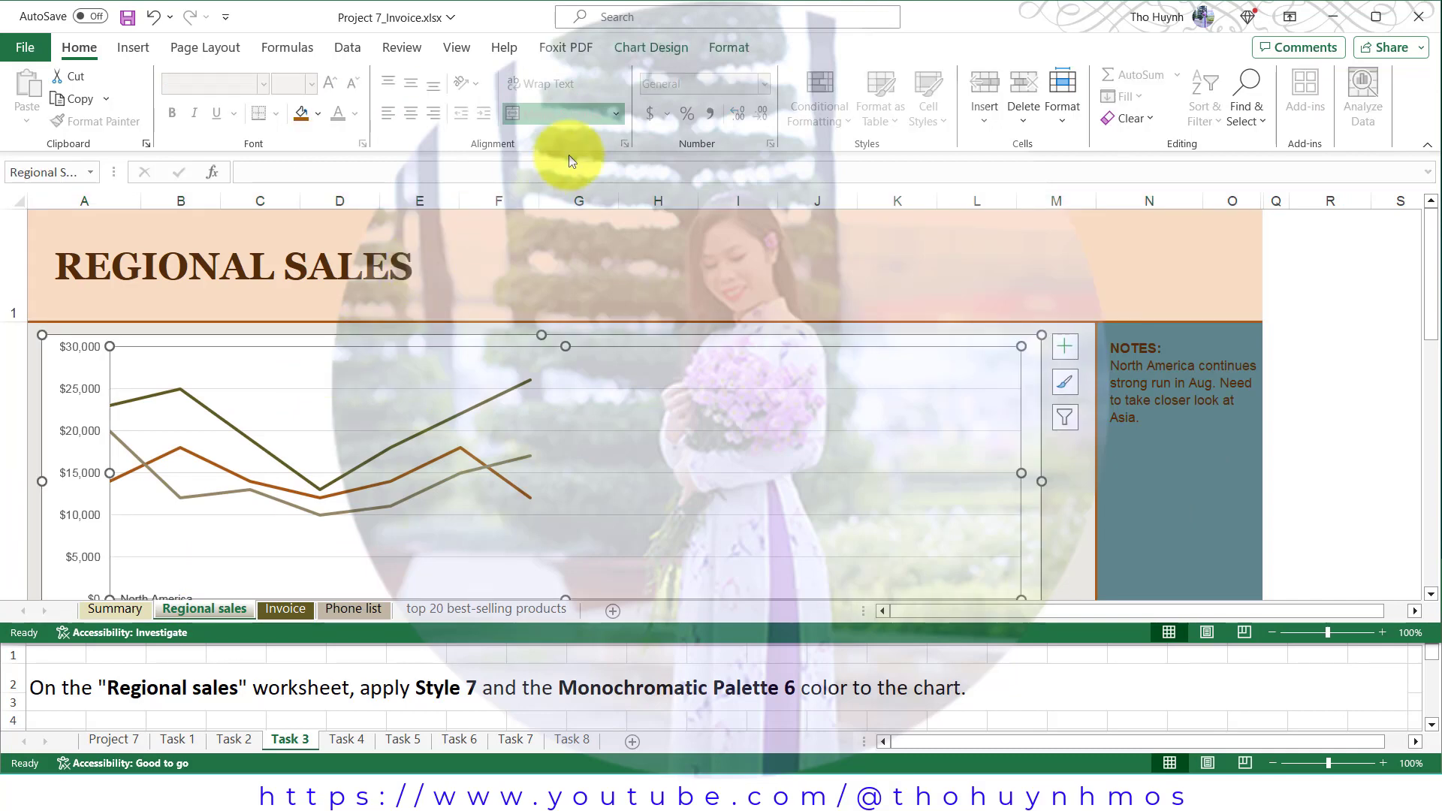
click(646, 49)
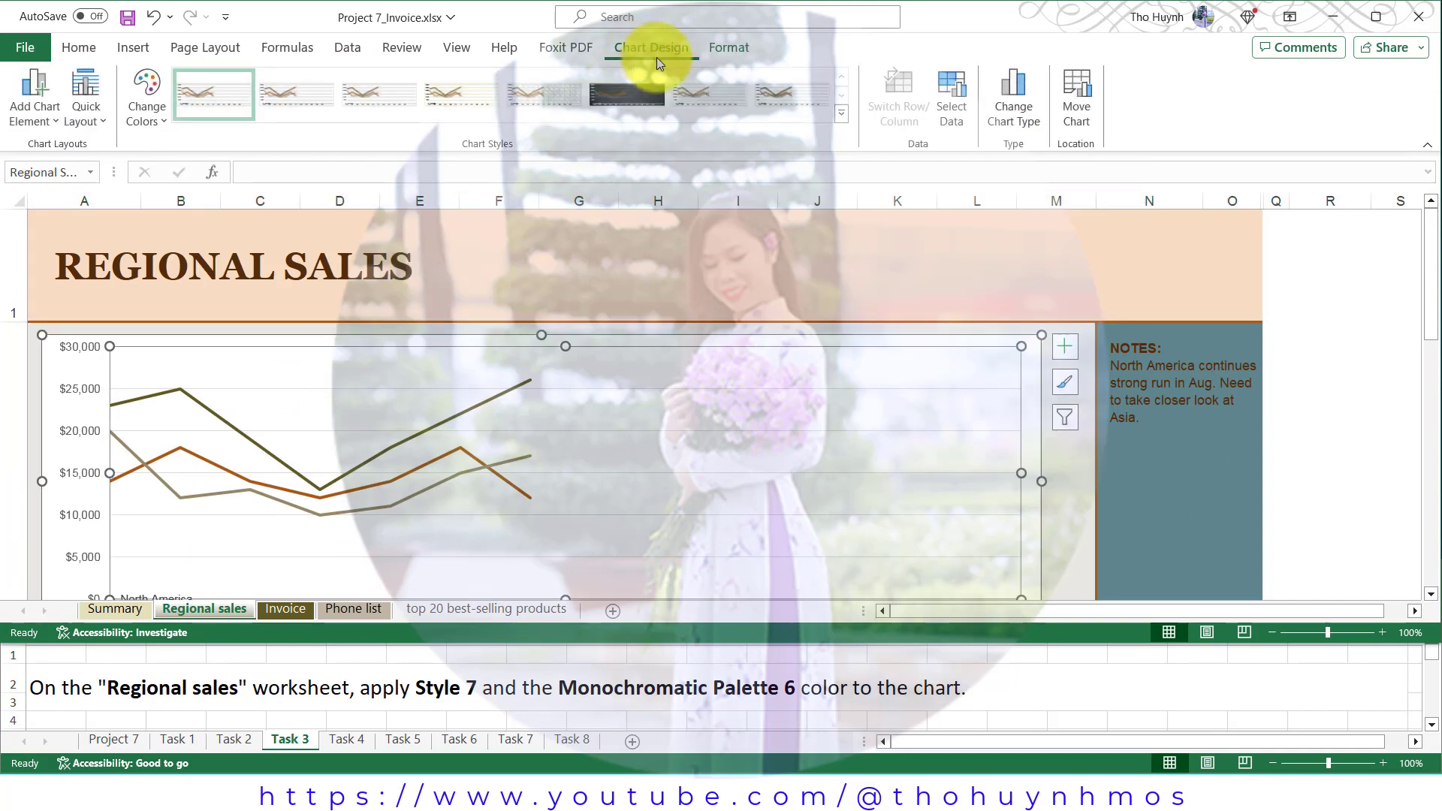
click(841, 115)
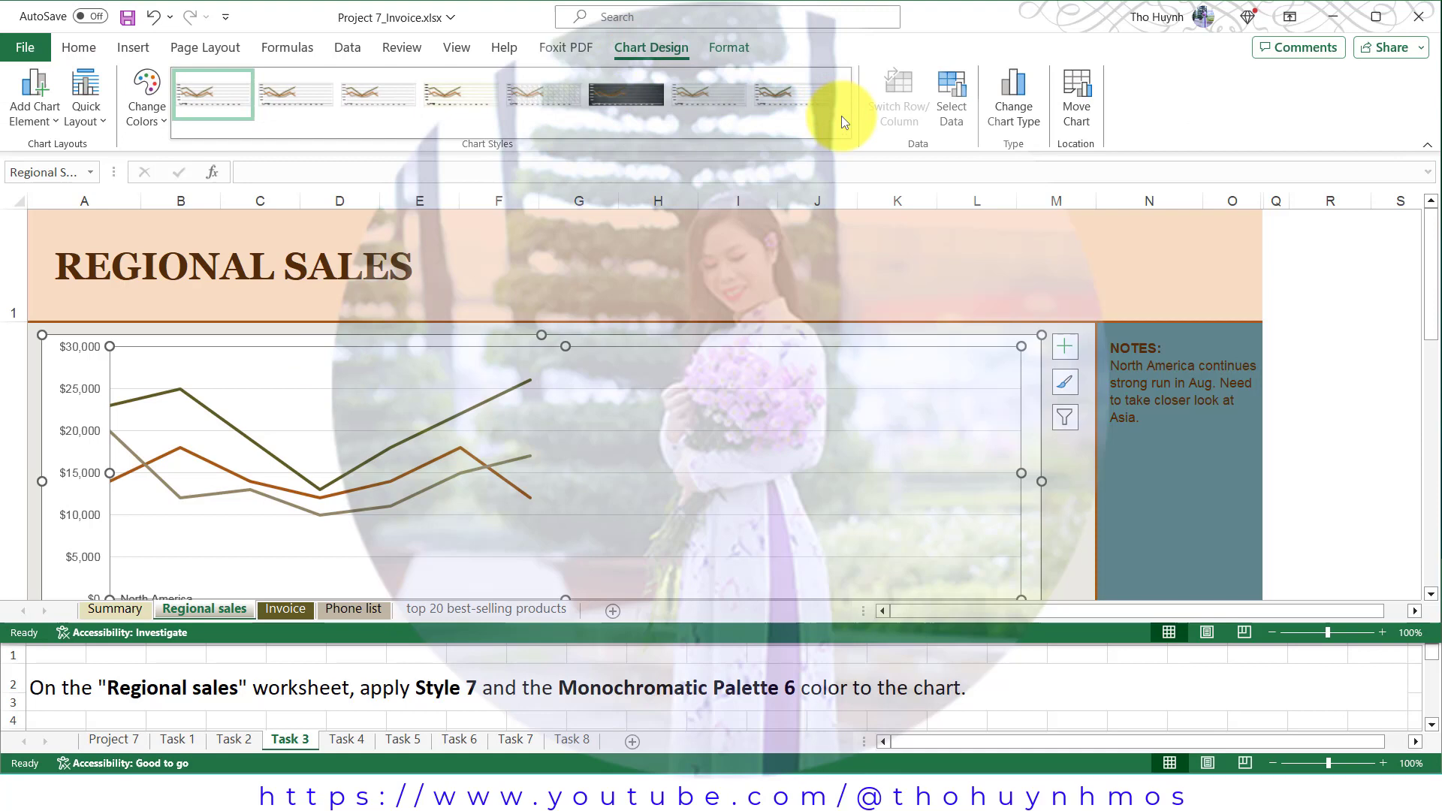
click(691, 97)
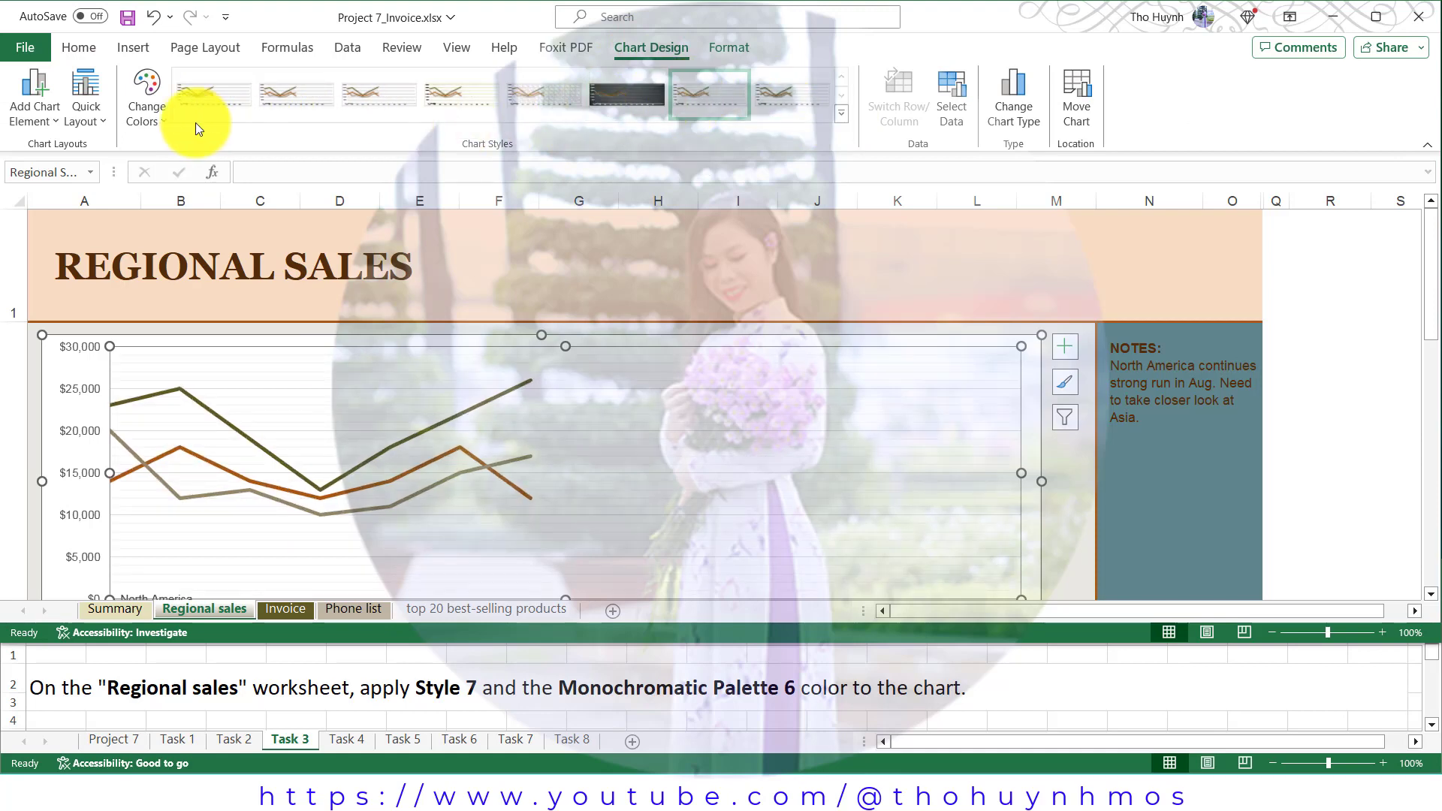
Change the chart colours to Monochromatic Palette 6
click(158, 113)
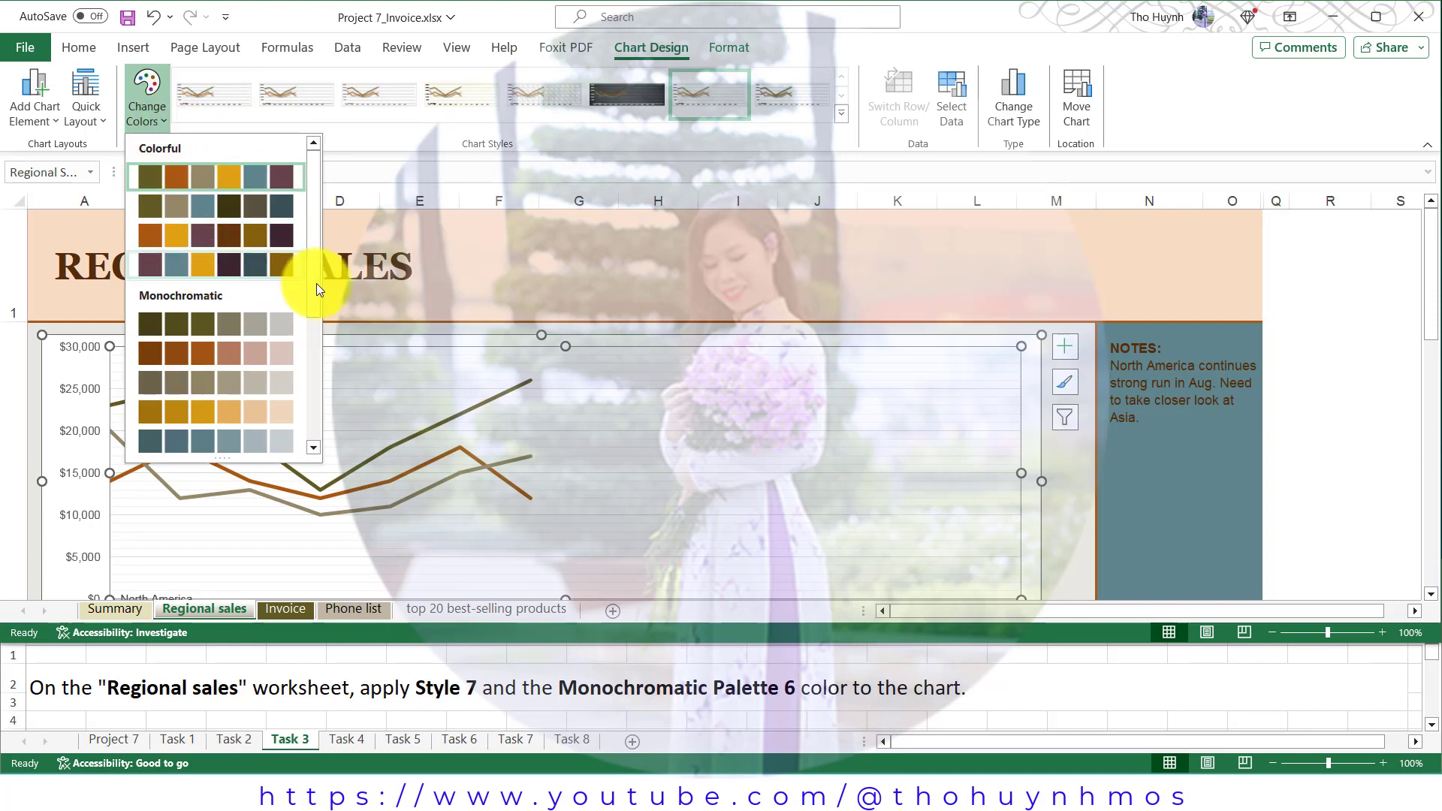
drag(316, 282, 314, 344)
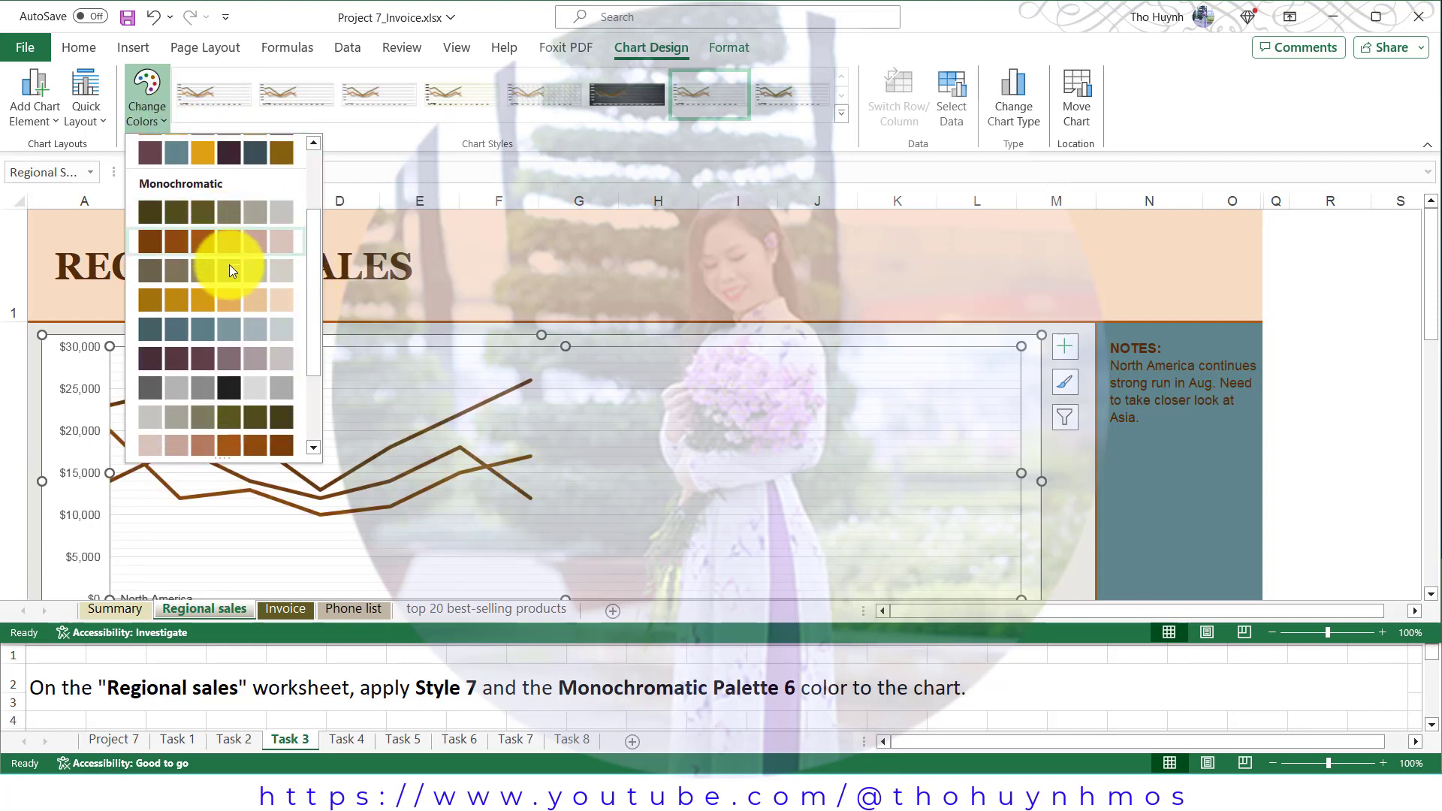
click(236, 358)
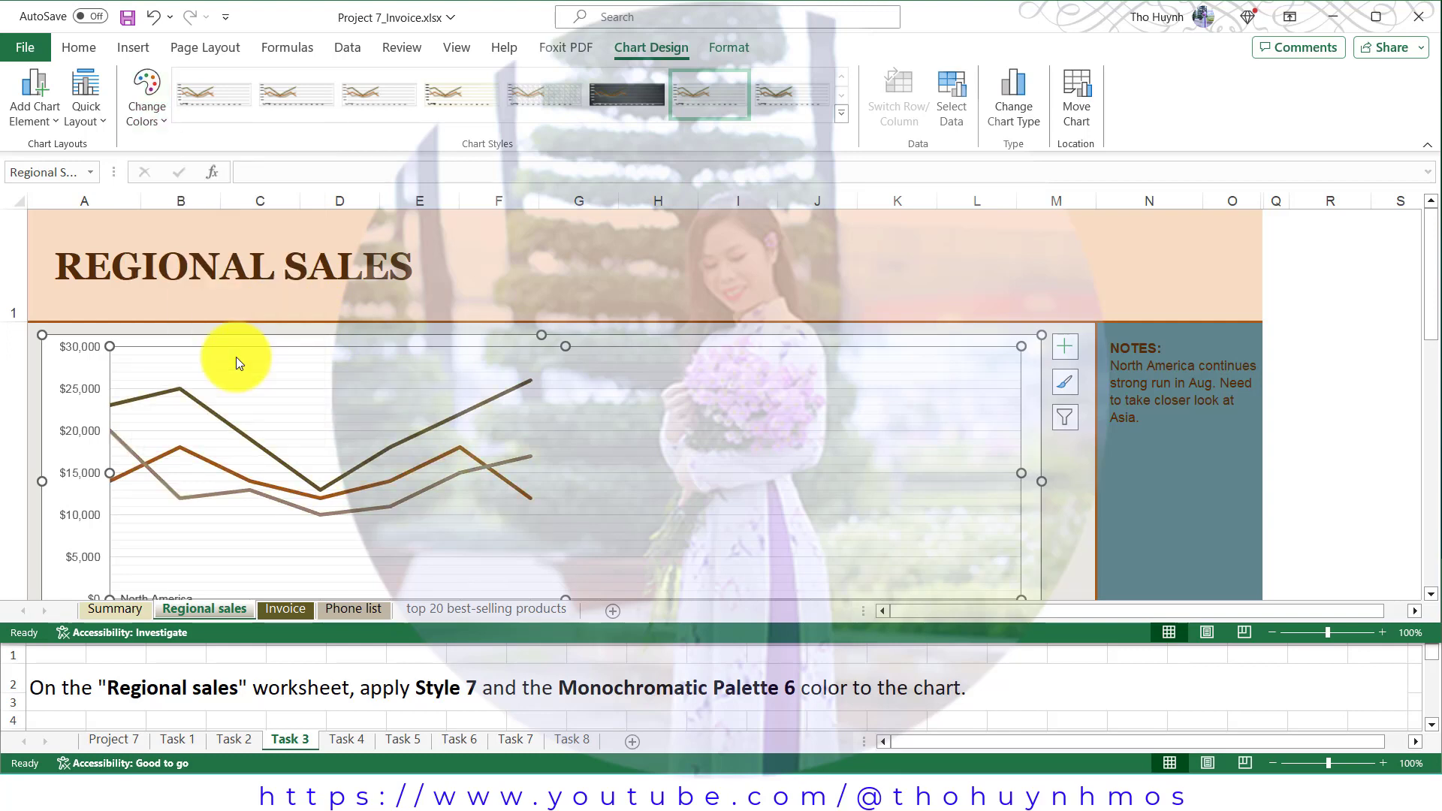
click(344, 740)
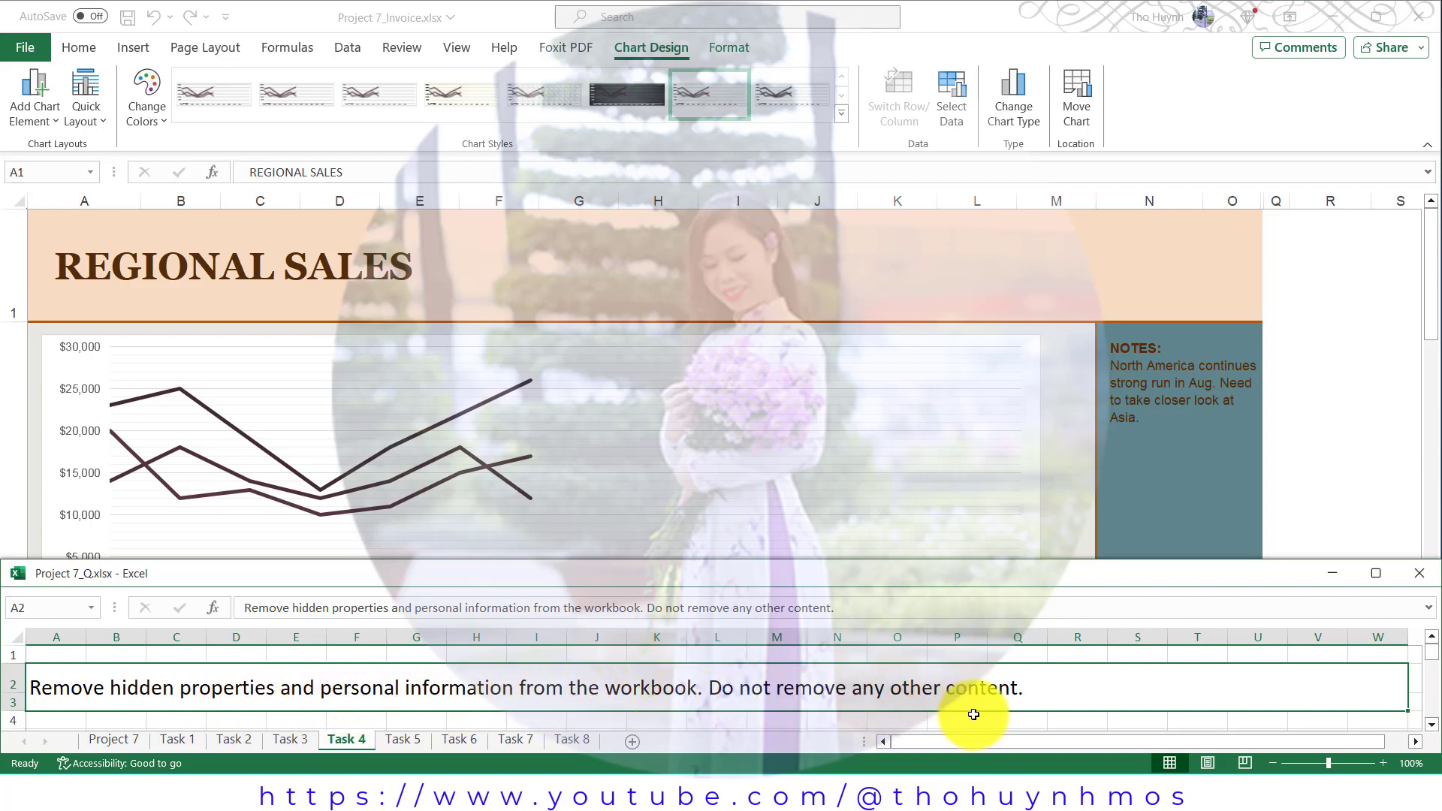
Save the workbook when prompted, run Document Inspector, review the results and close it
click(26, 50)
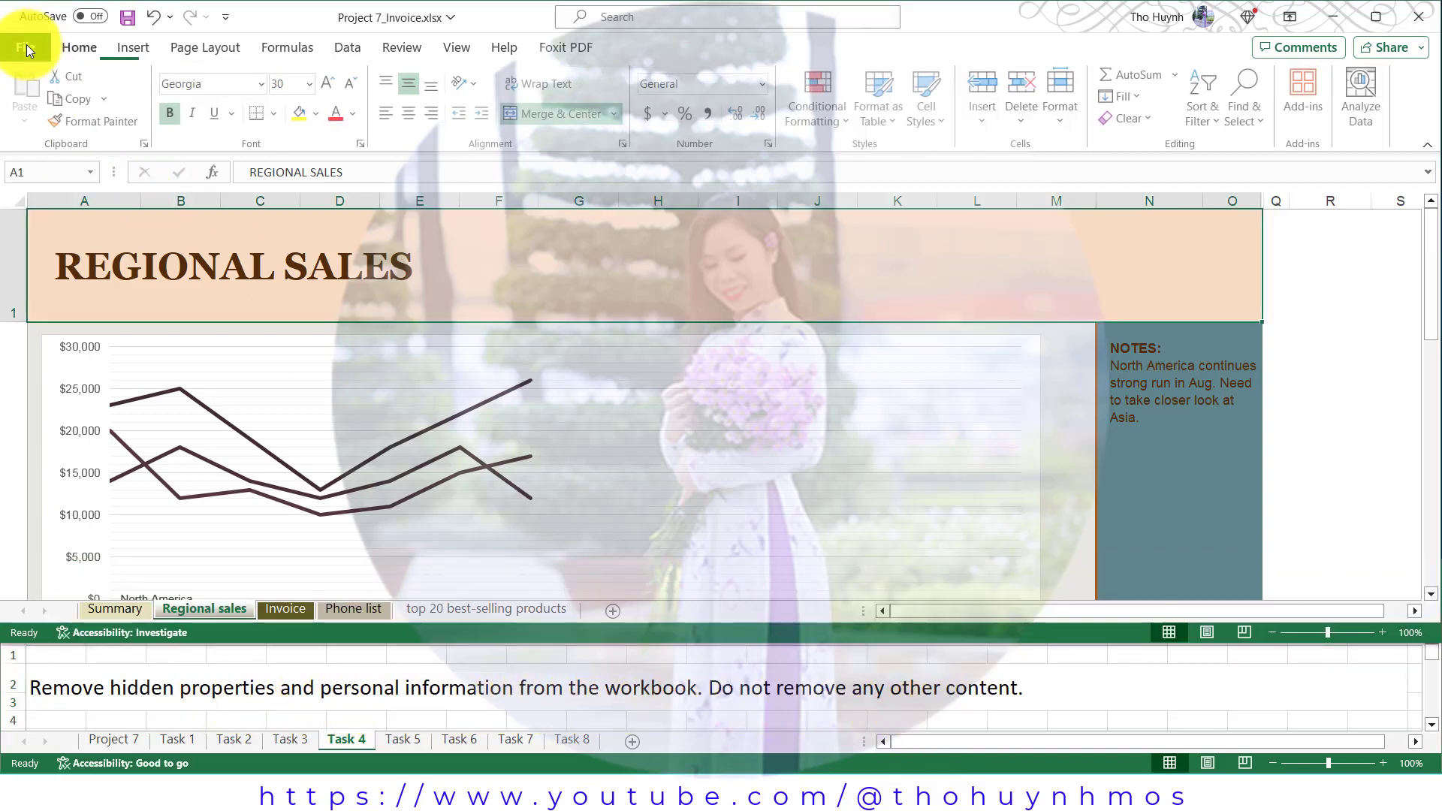
click(26, 45)
click(51, 262)
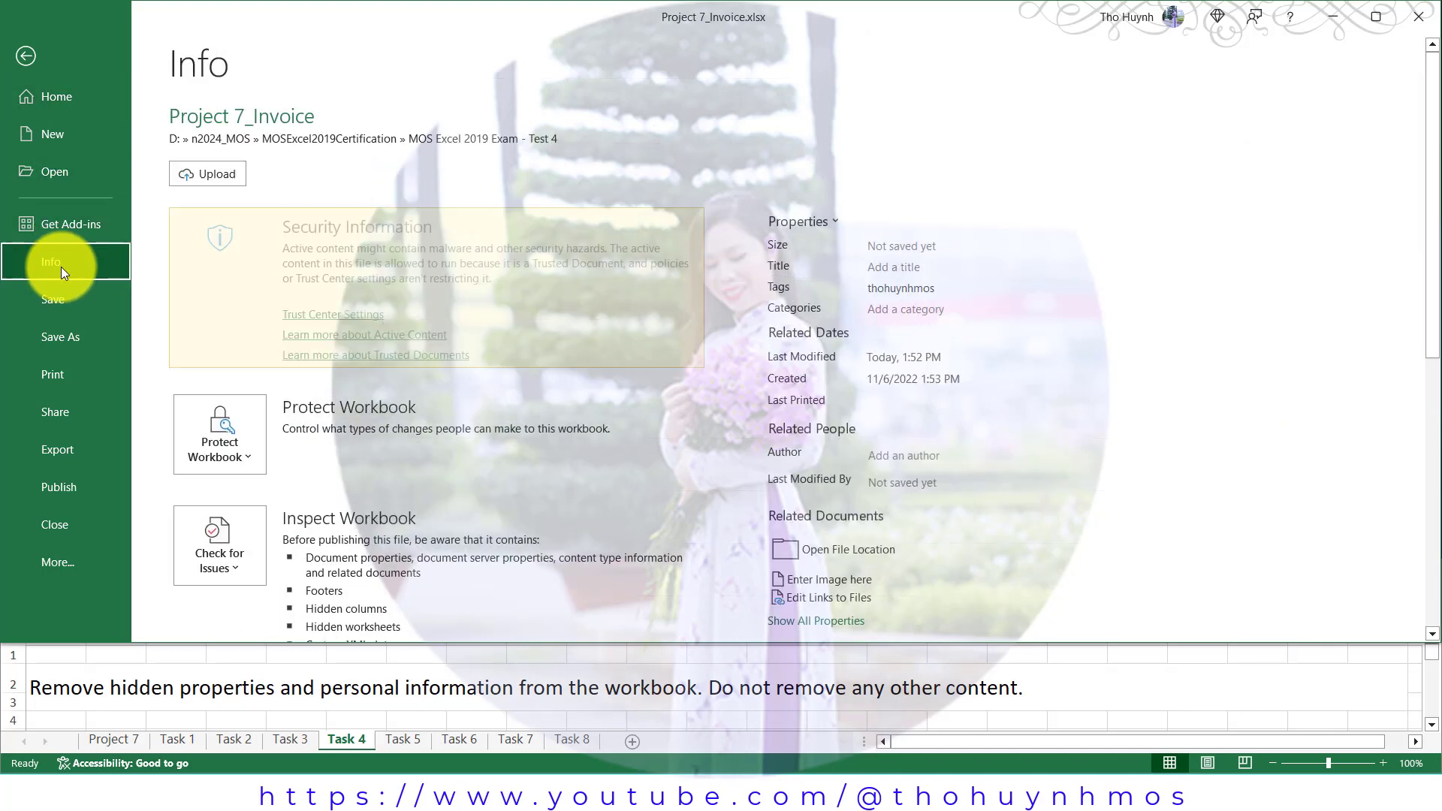
click(241, 555)
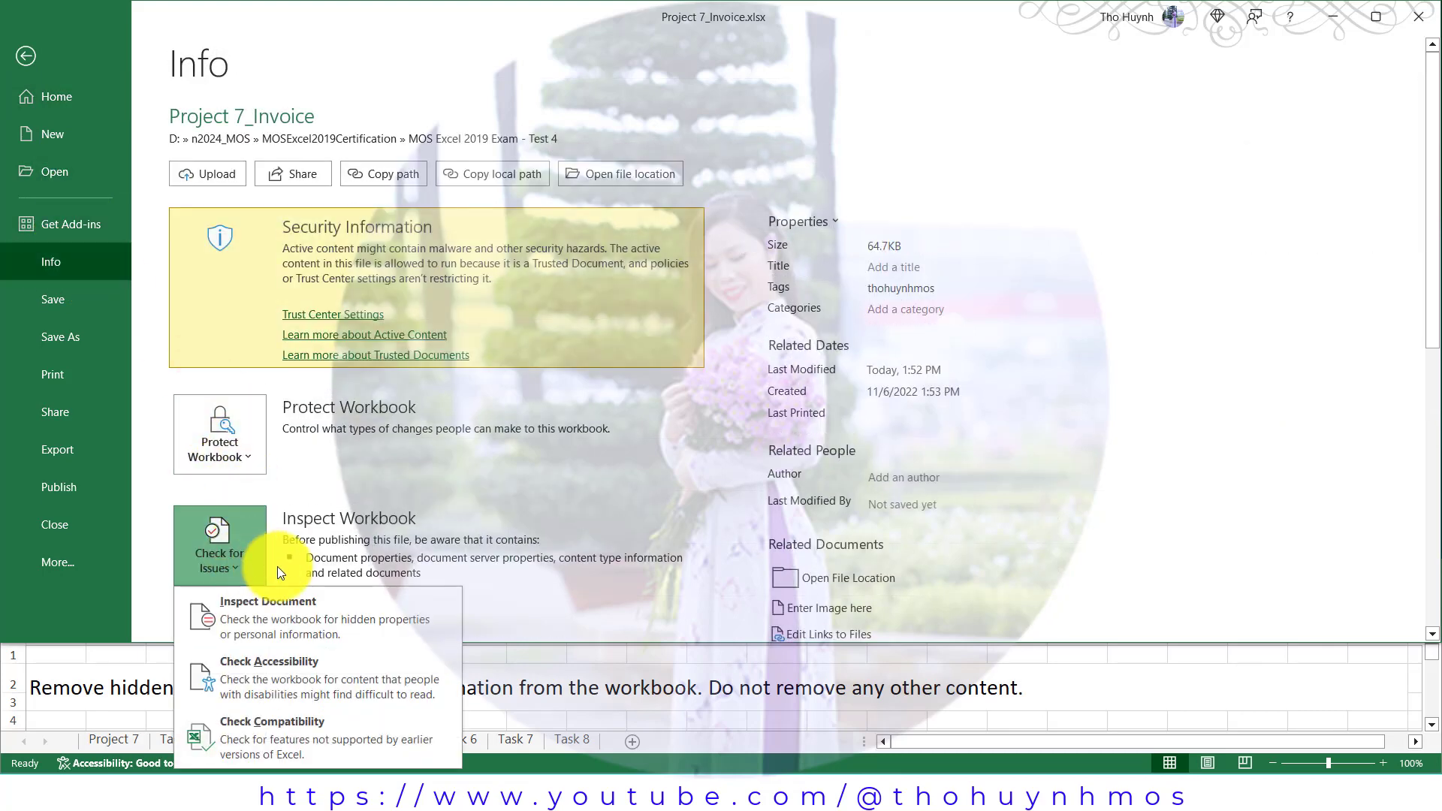
click(272, 602)
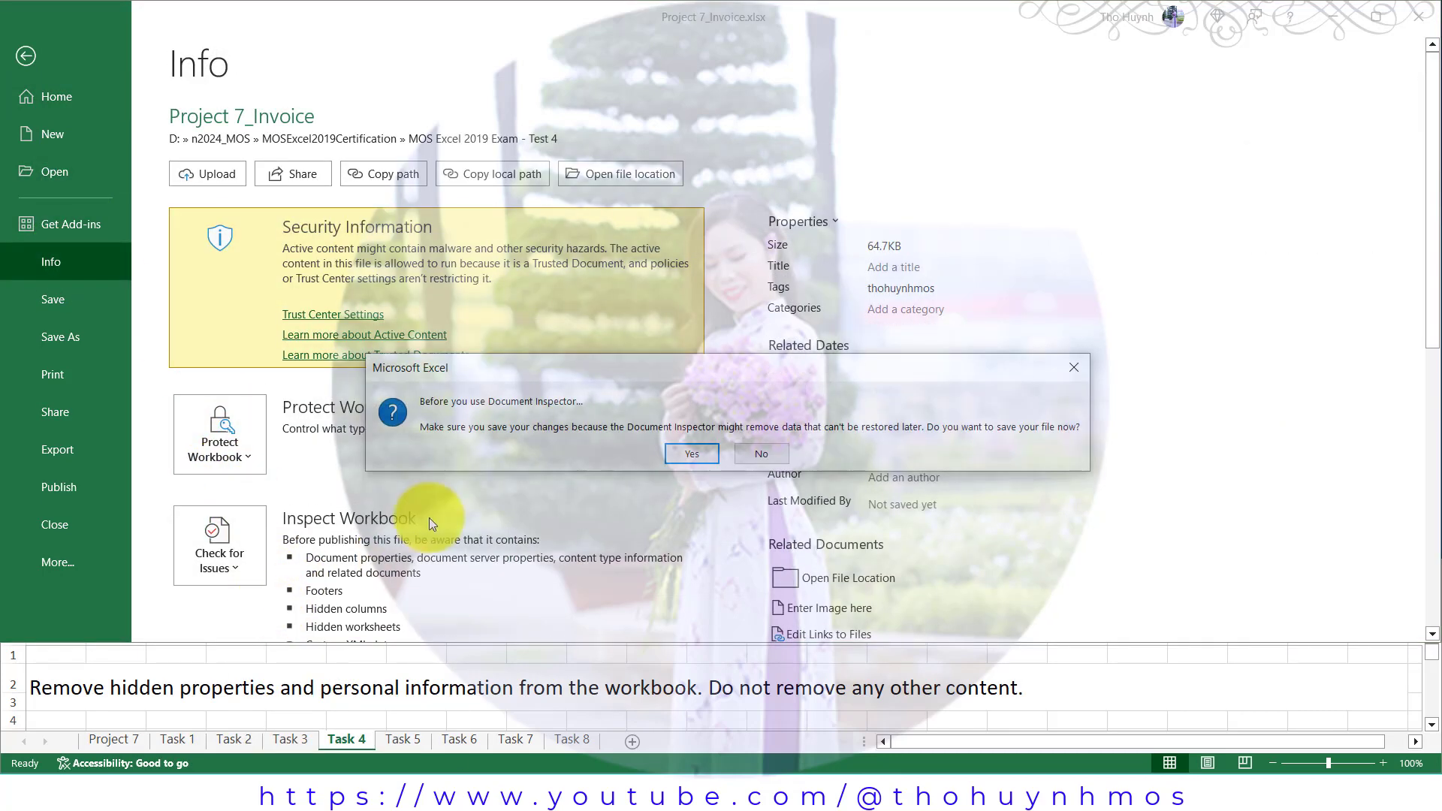
click(701, 452)
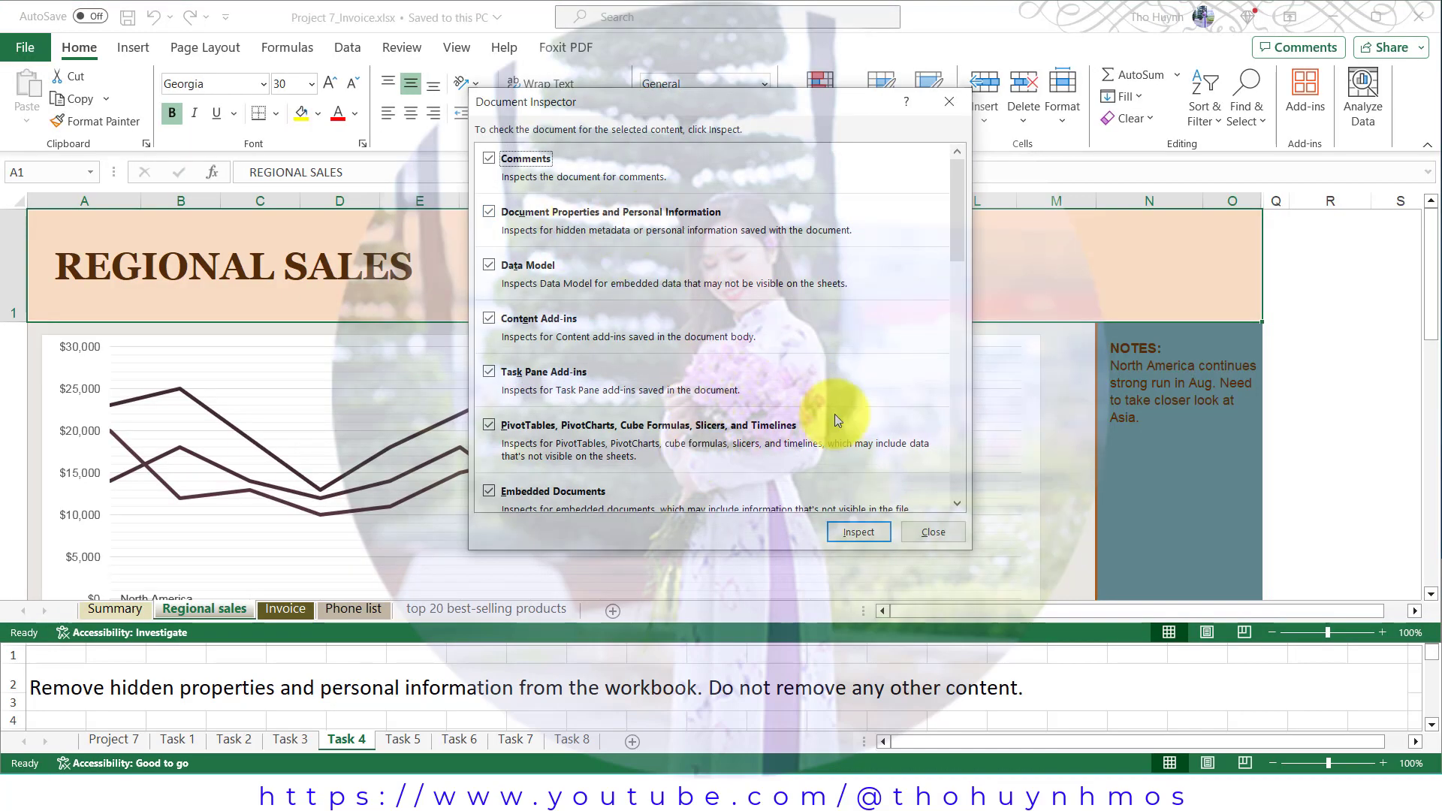
click(859, 533)
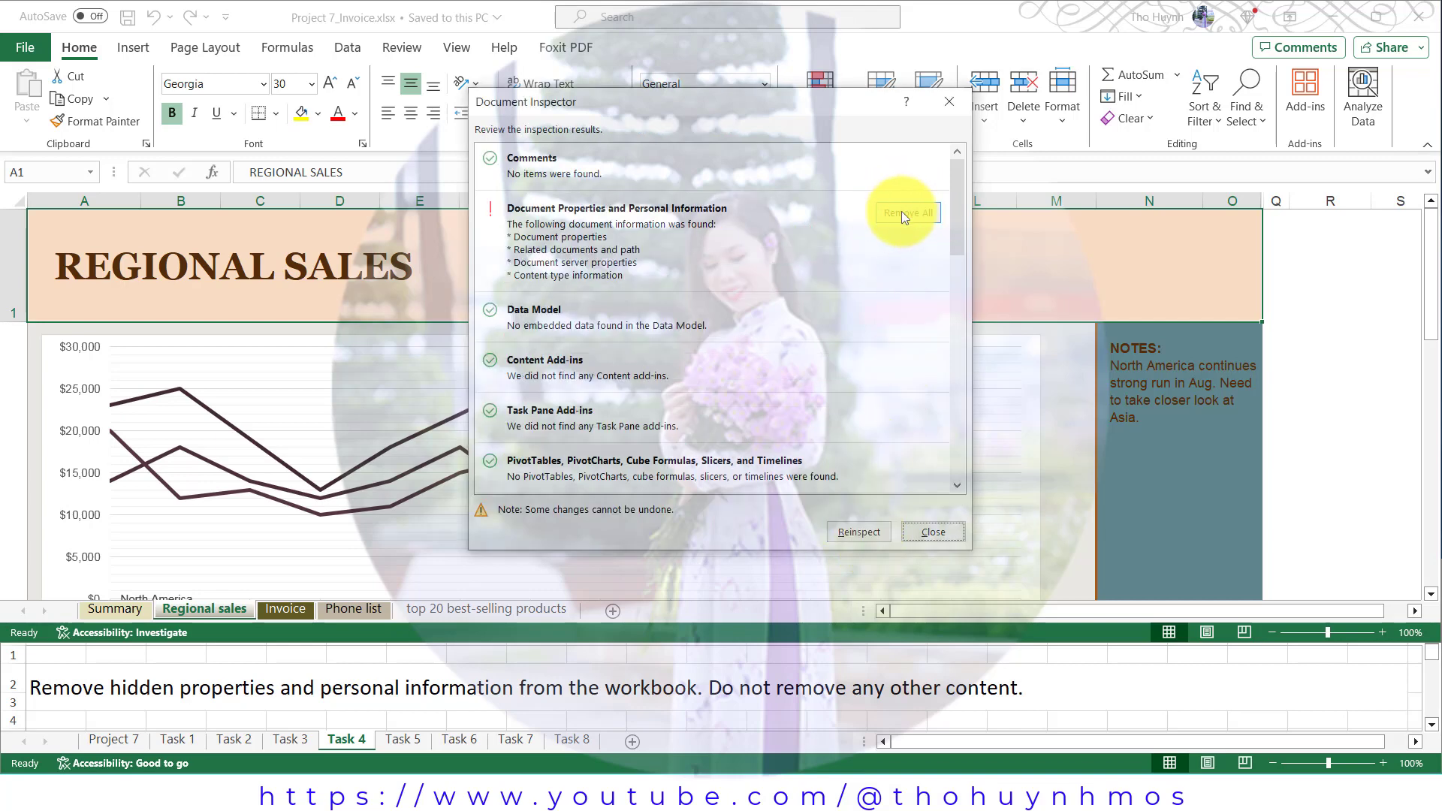
drag(959, 223, 972, 419)
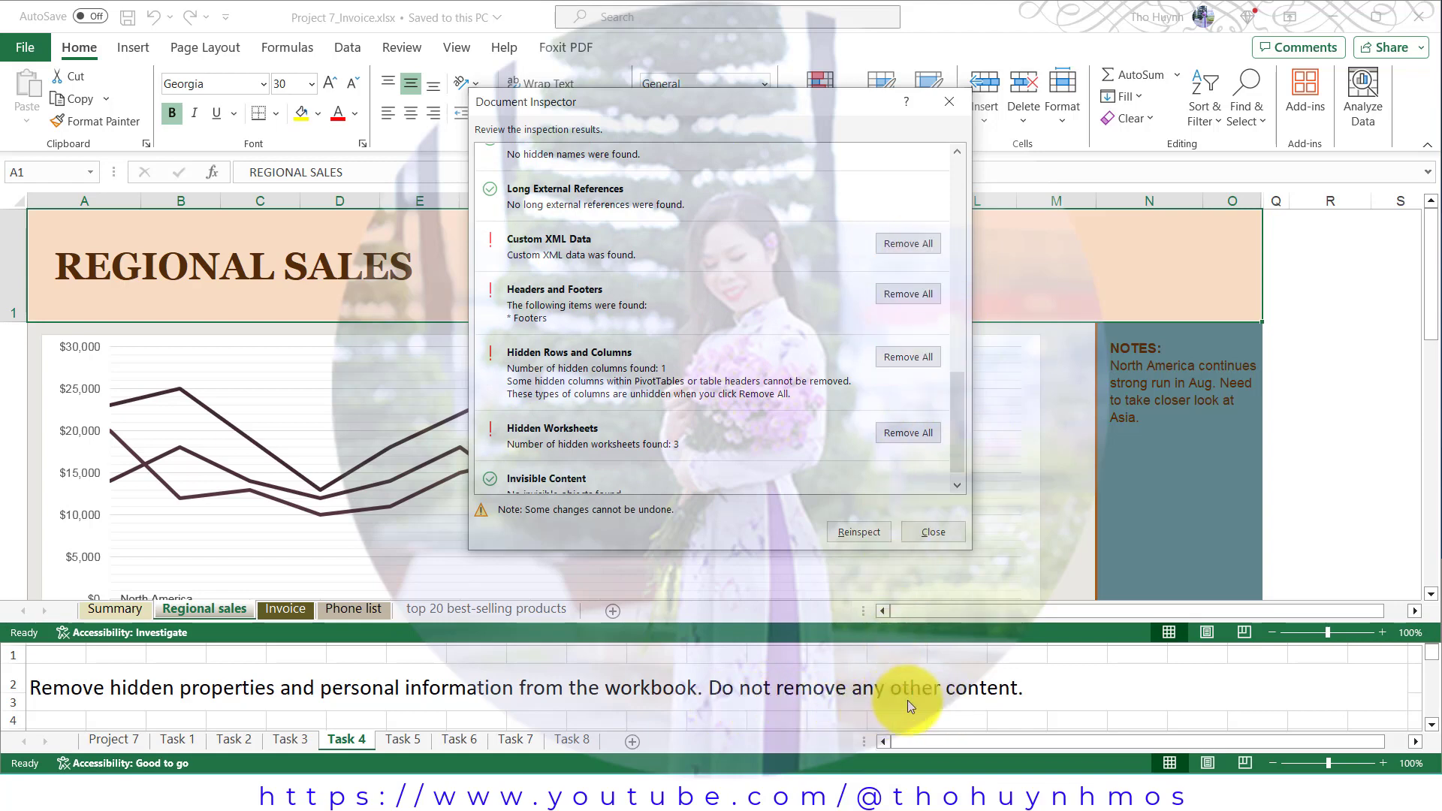
click(931, 531)
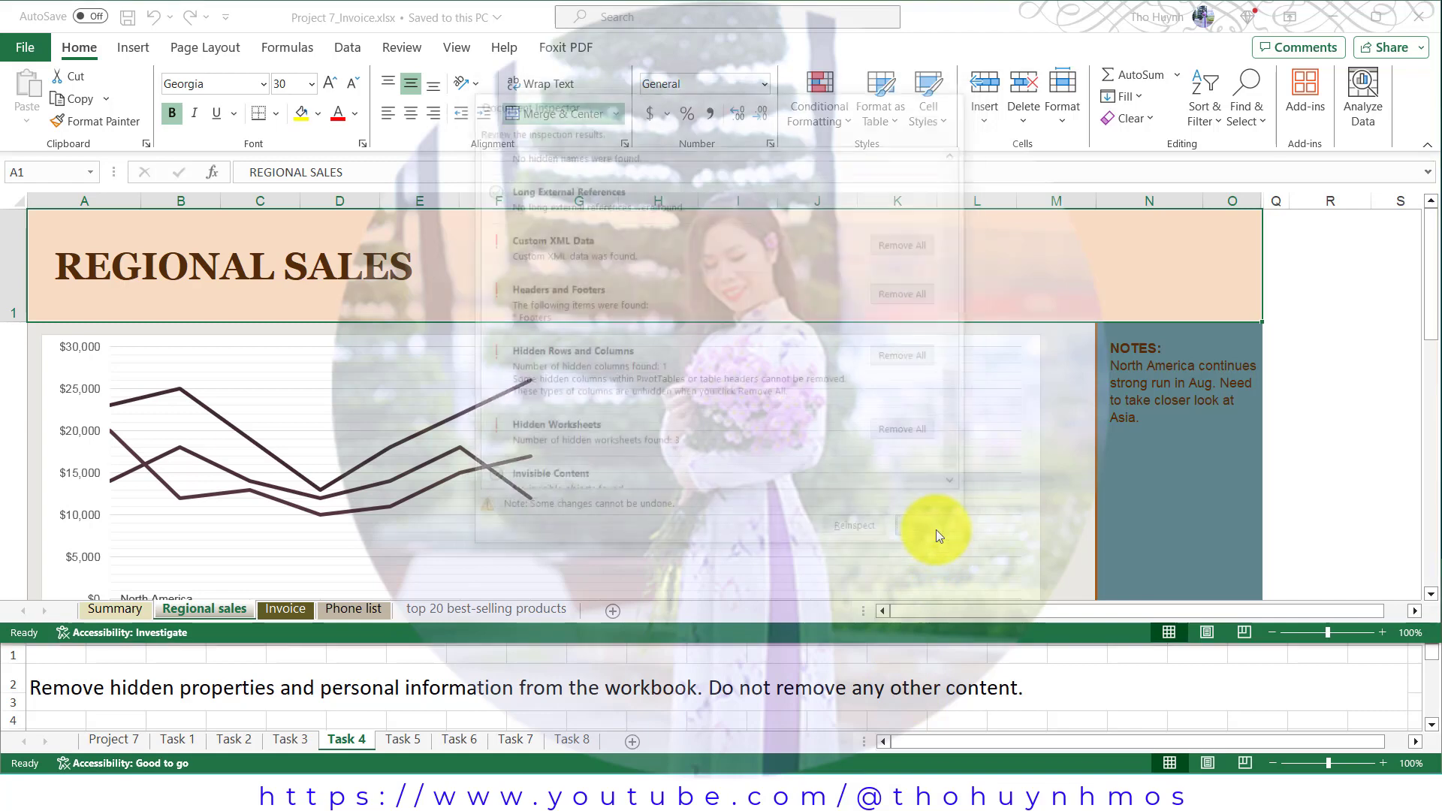
Switch the product cost per unit pie chart's rows and columns to show Economy car 55% and Sports car 45%
click(400, 742)
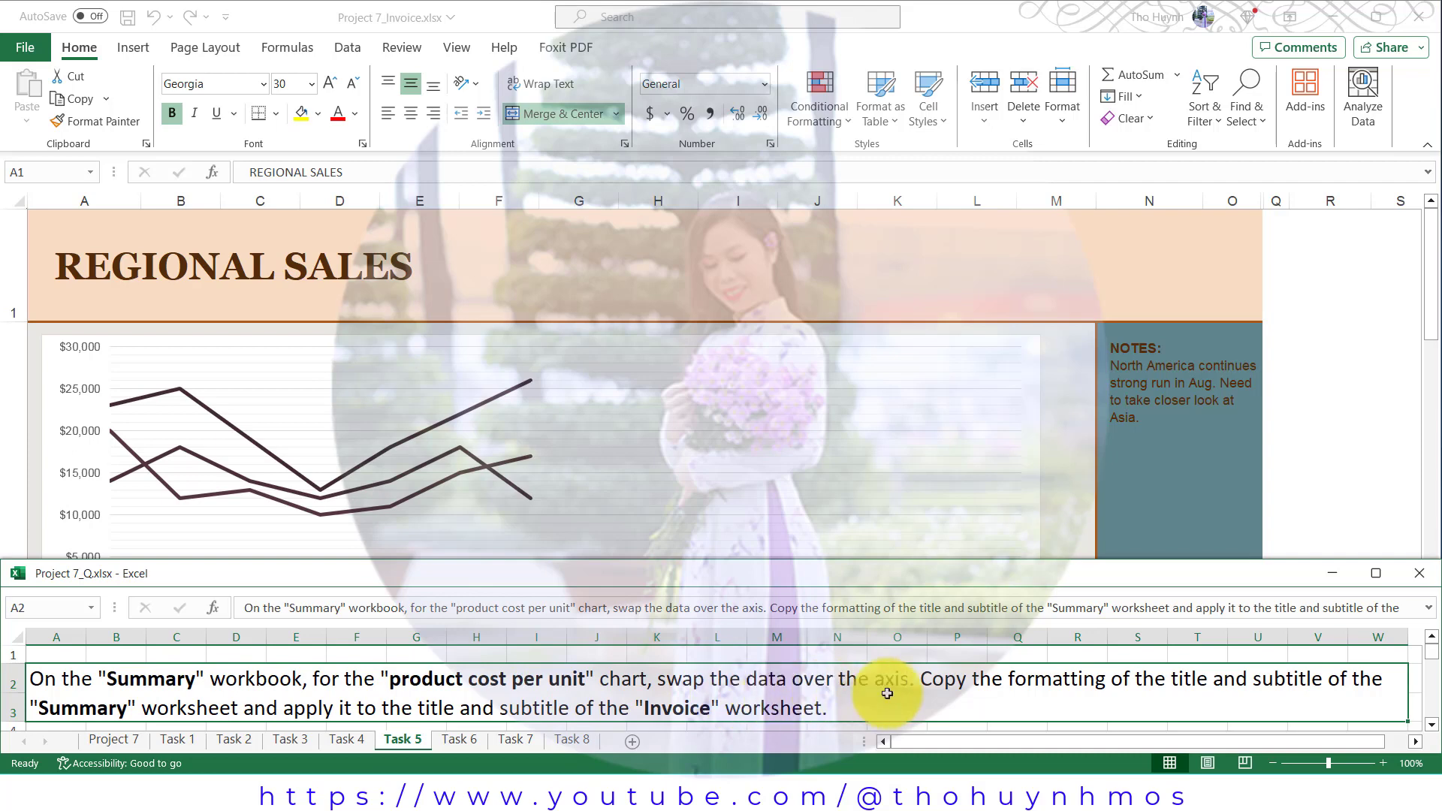
click(744, 516)
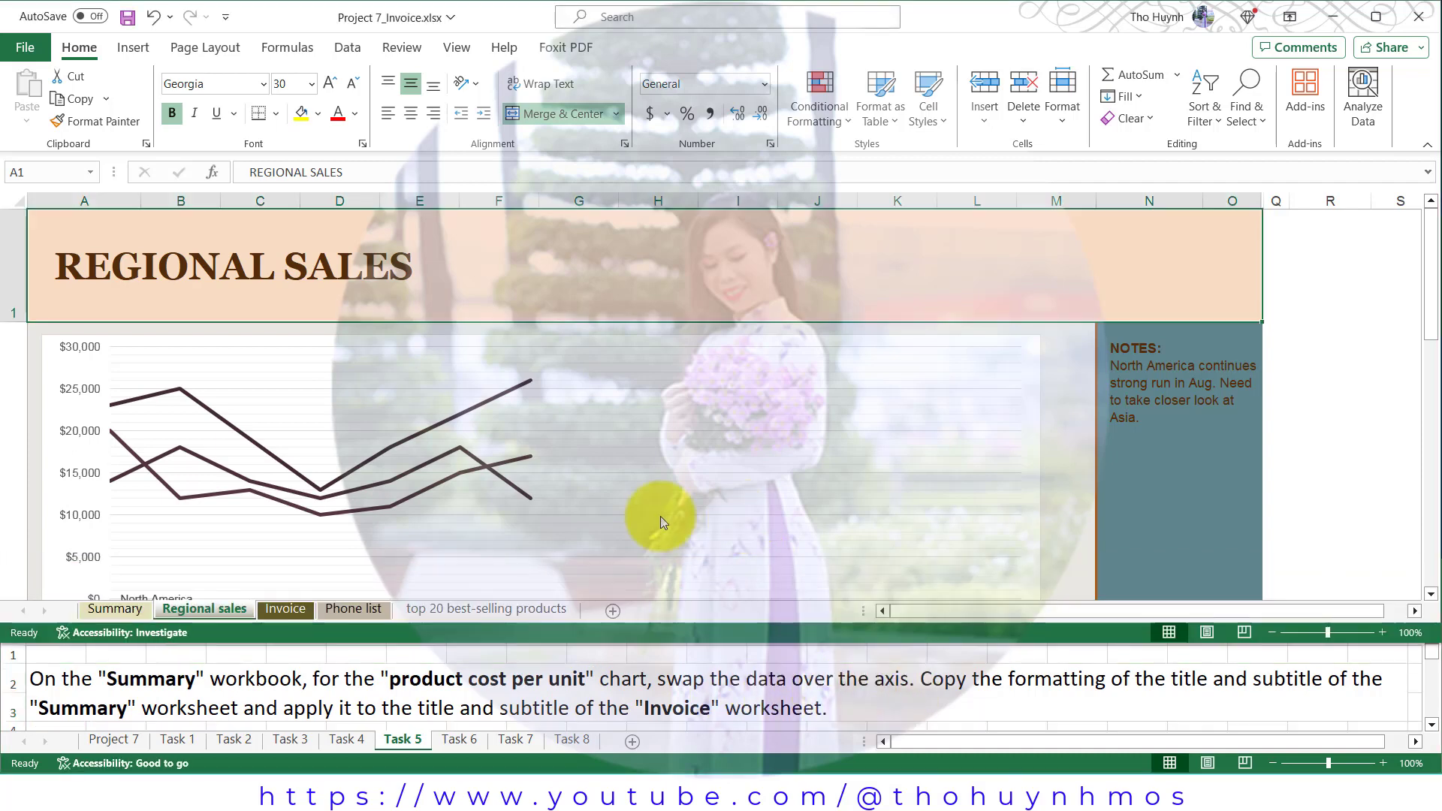
click(122, 608)
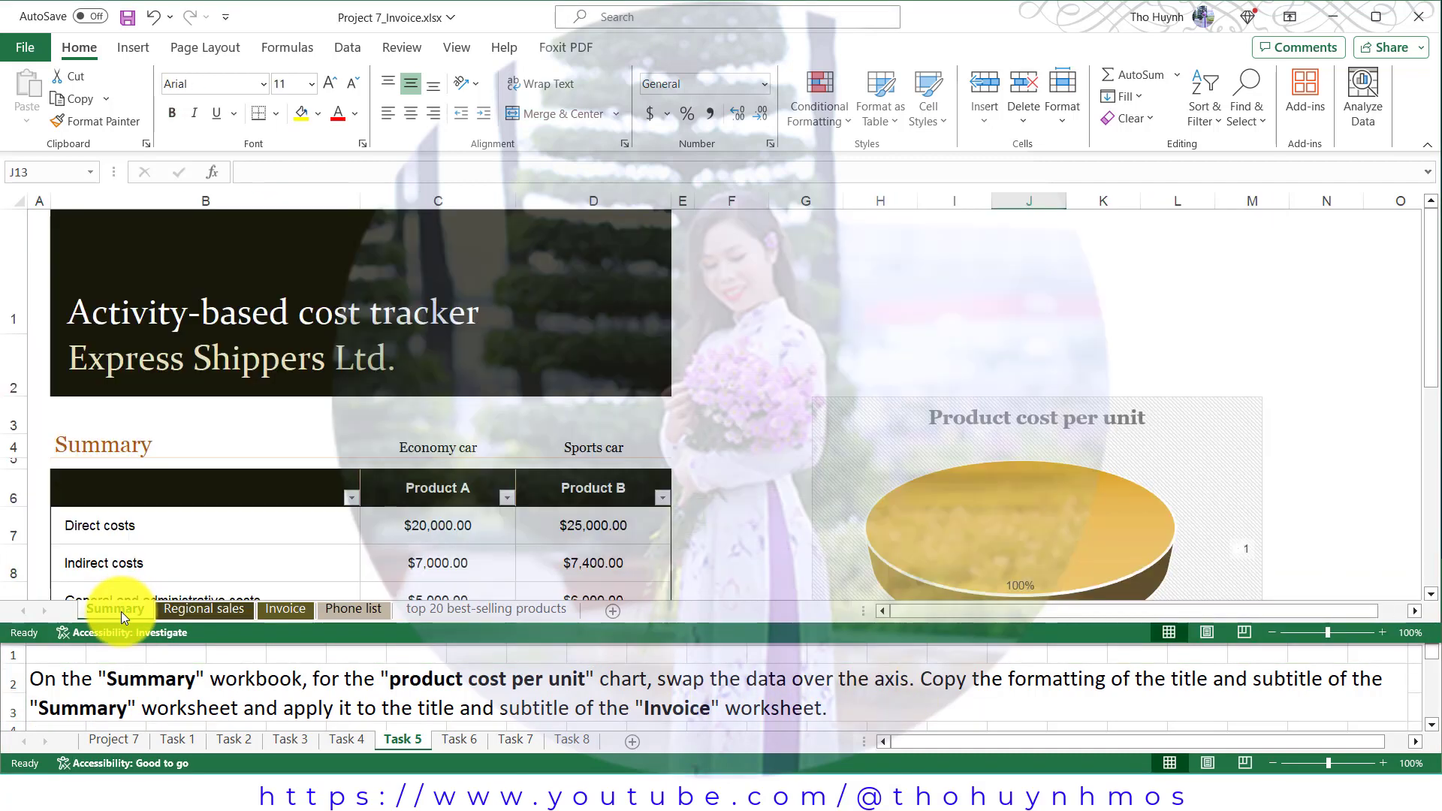
click(928, 412)
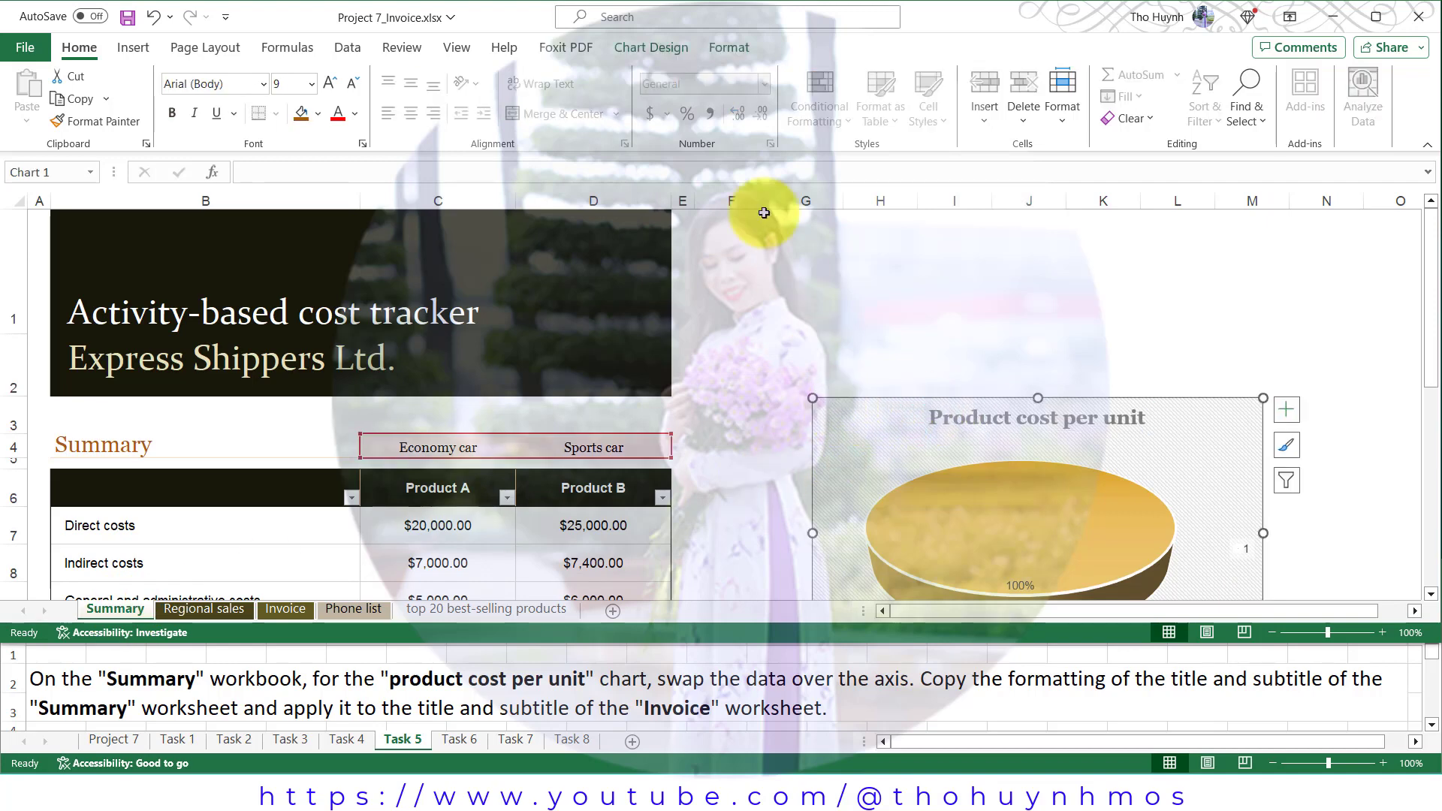
click(657, 50)
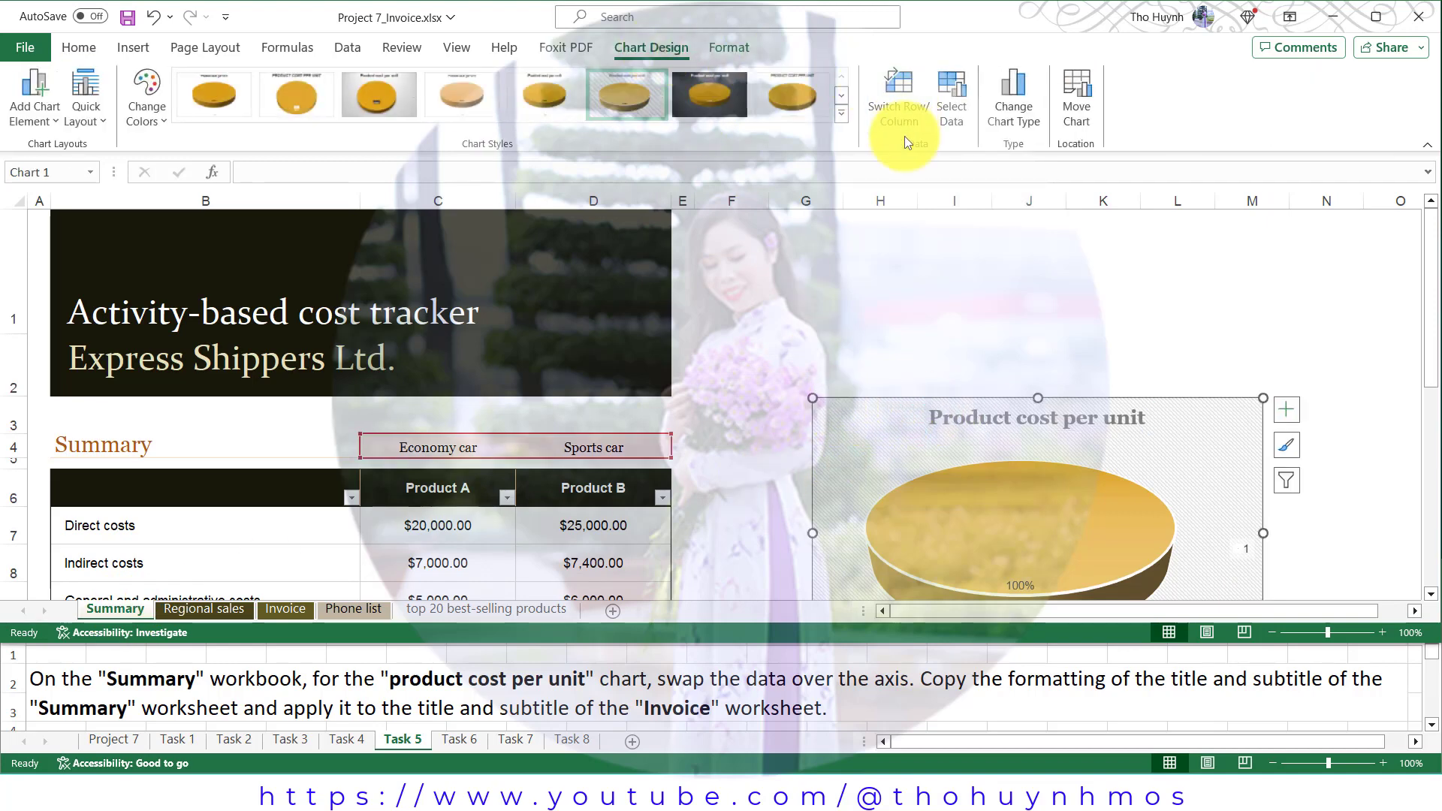
click(898, 111)
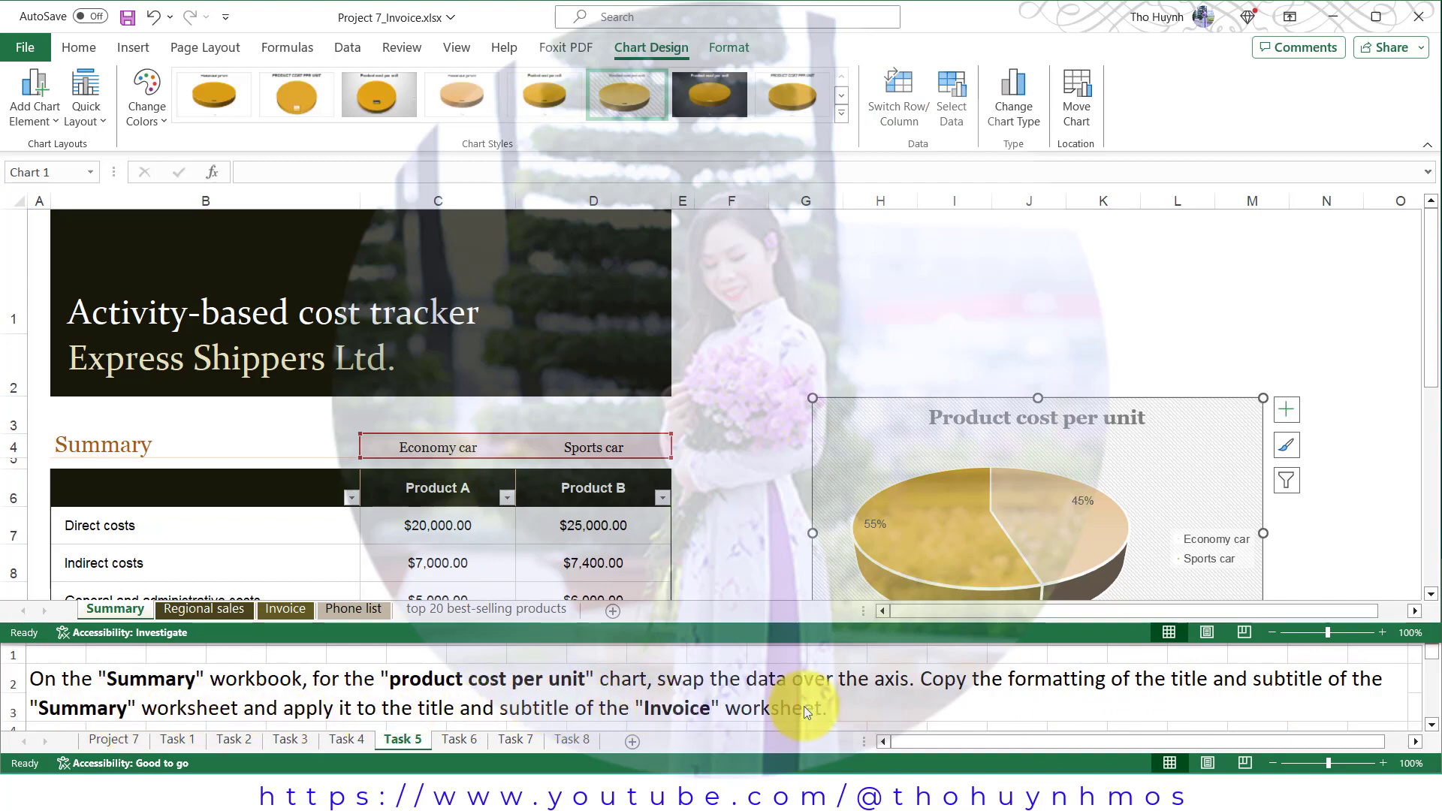
Copy the Summary B1:B2 title formatting onto Invoice B1:B2 with Format Painter
click(134, 270)
drag(135, 270, 128, 360)
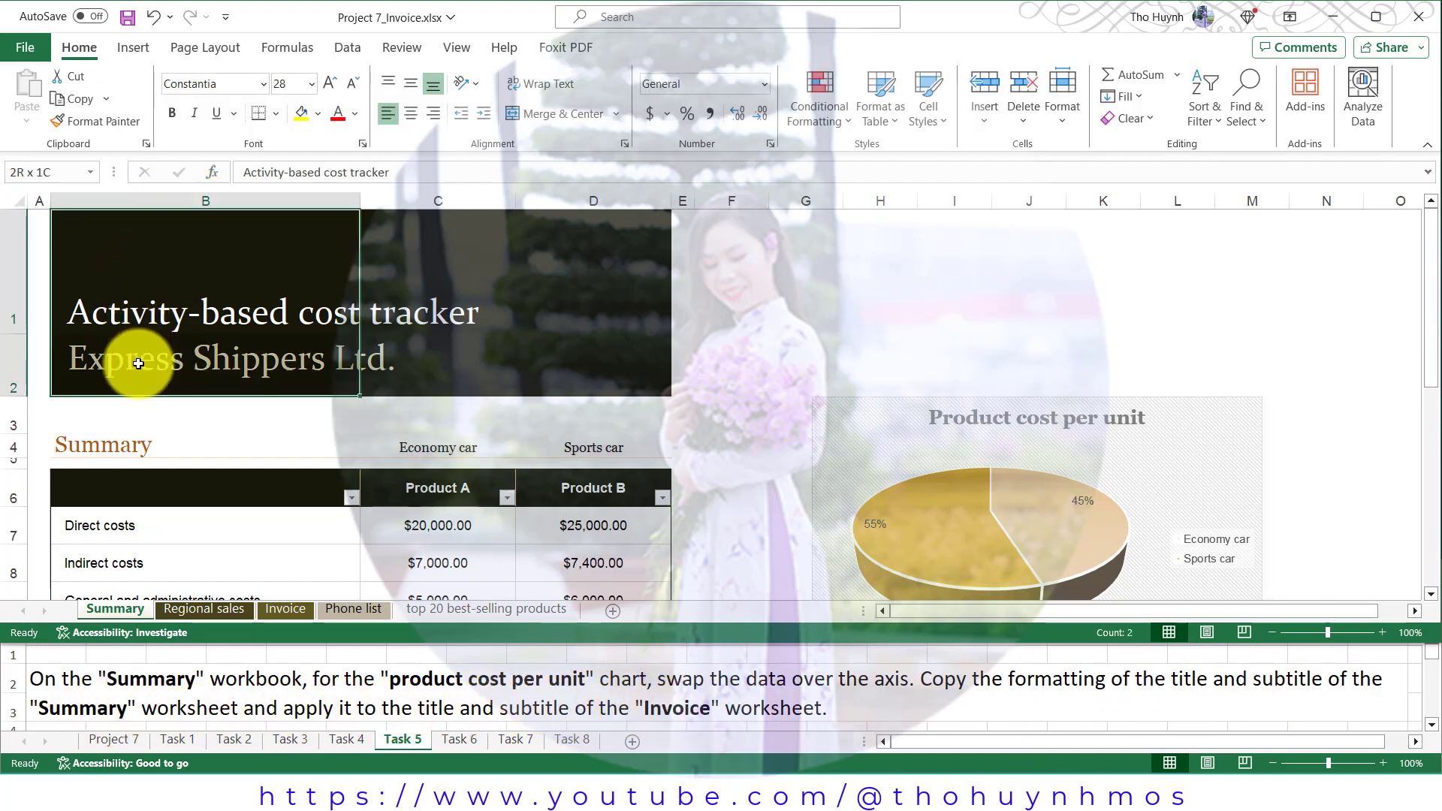
click(103, 121)
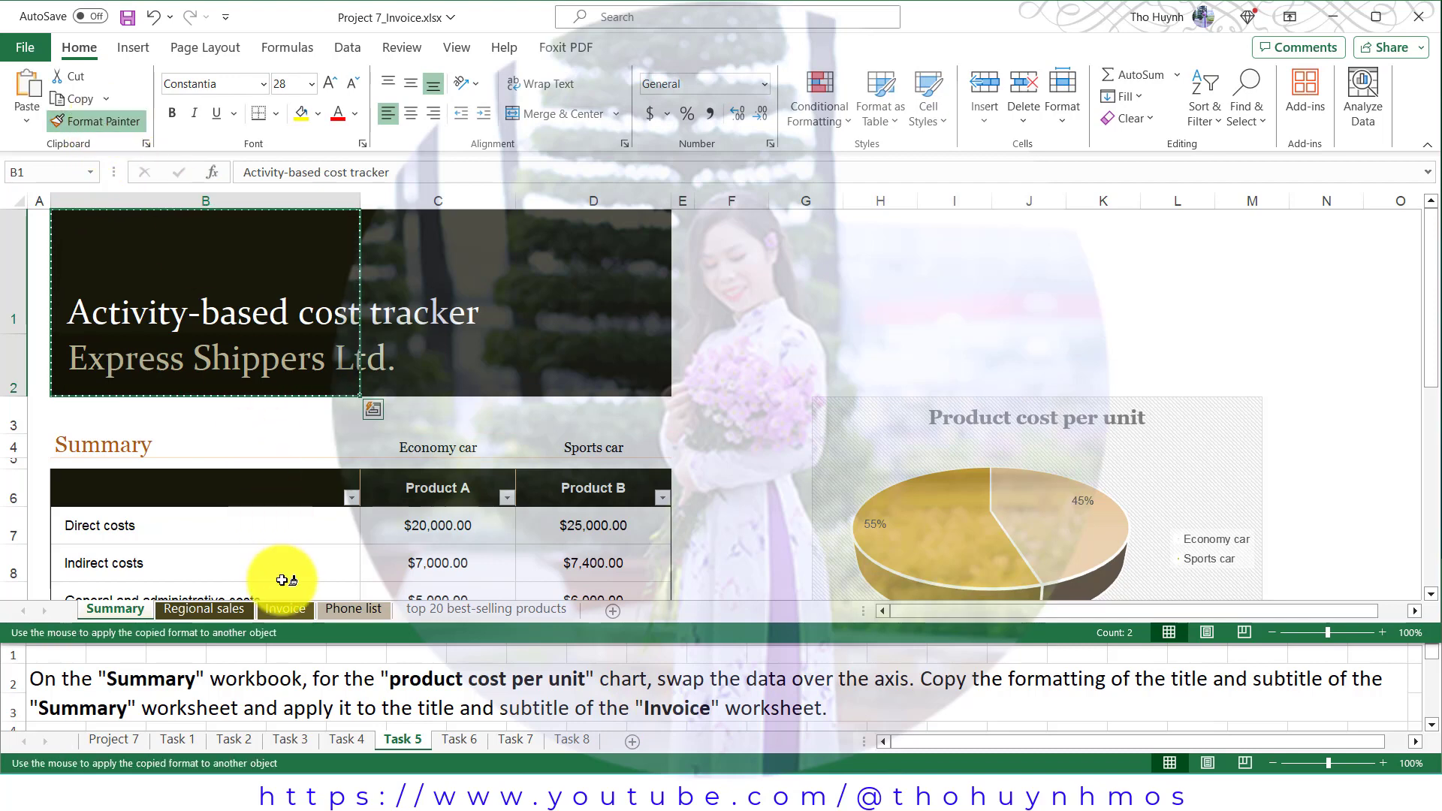
click(285, 610)
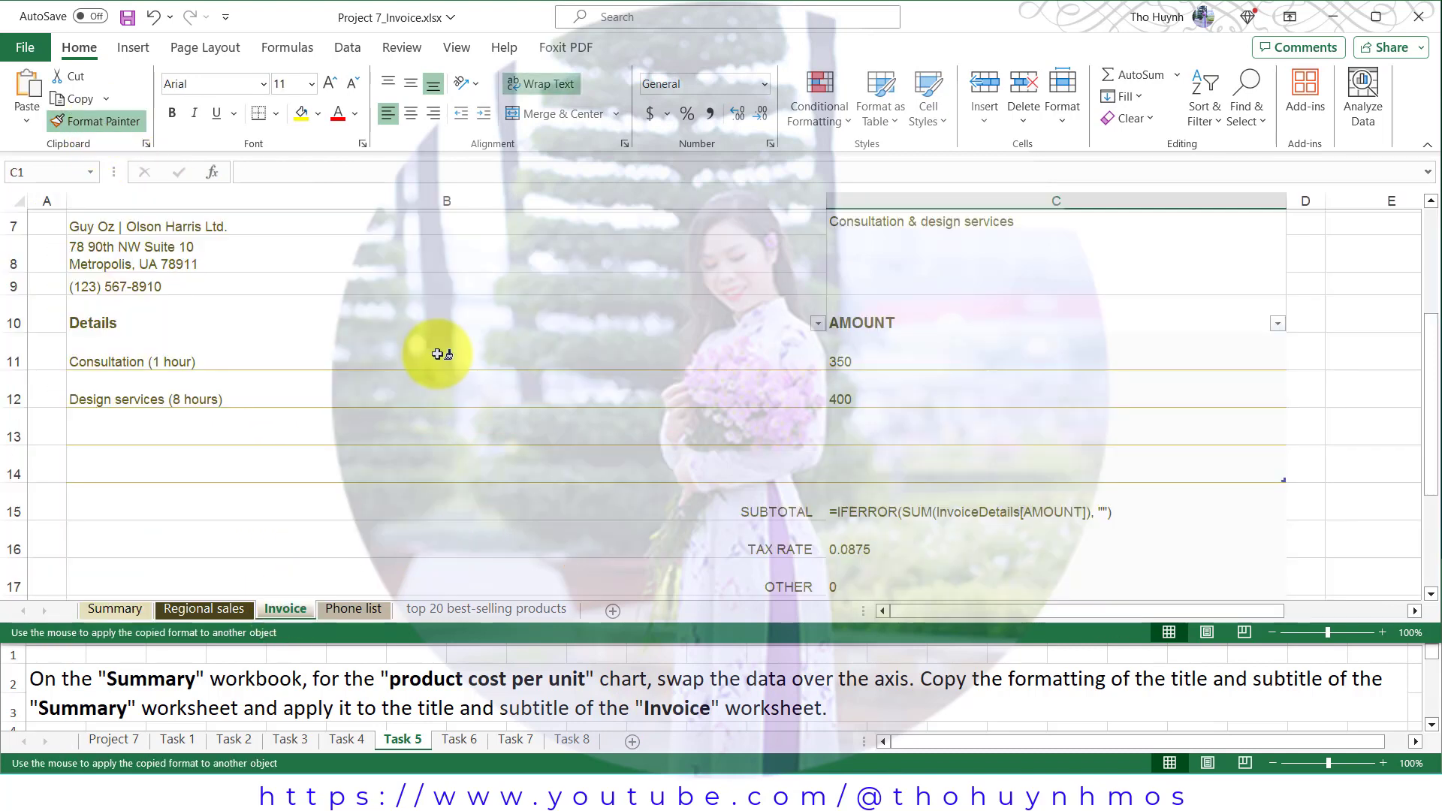
scroll(403, 315, up, 2)
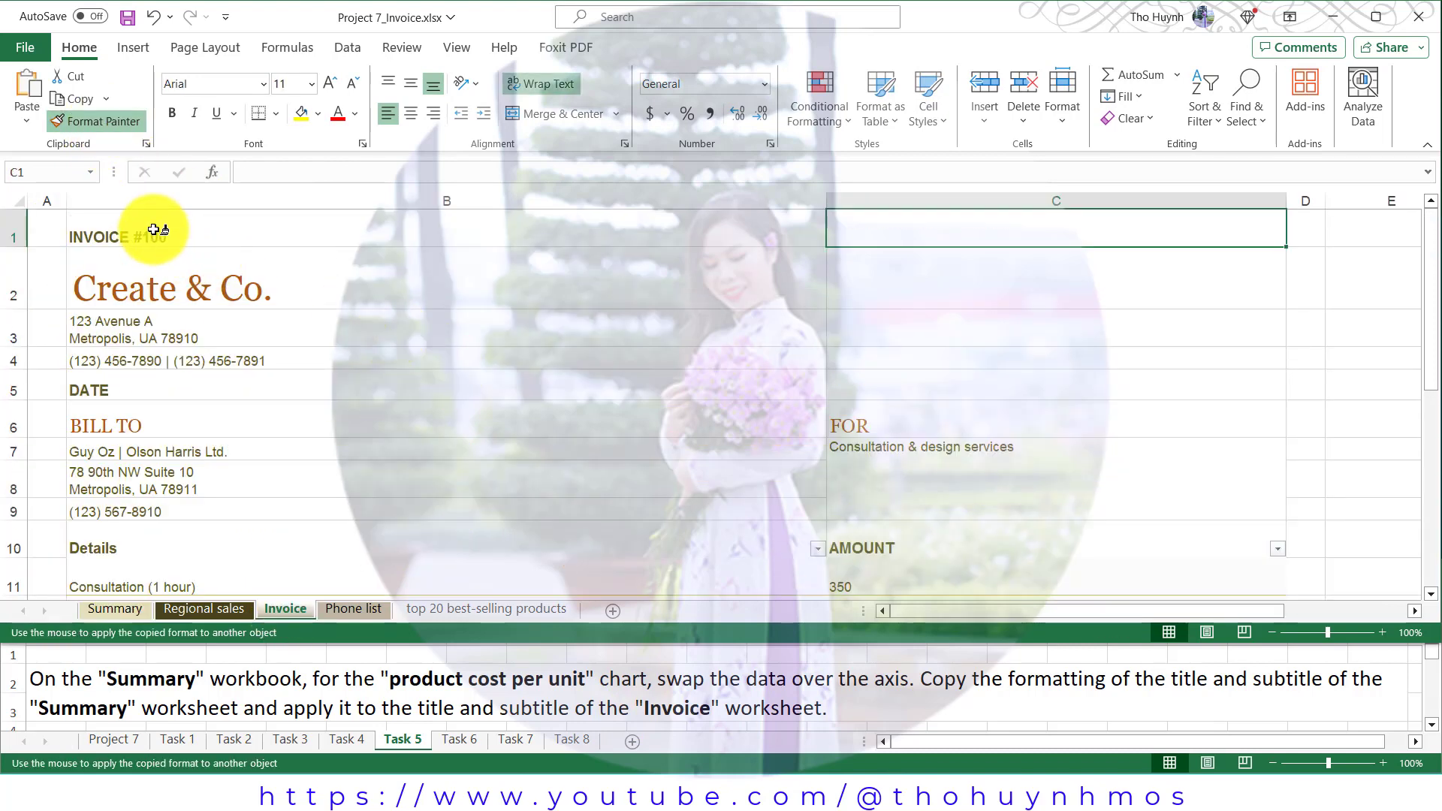
drag(160, 233, 160, 285)
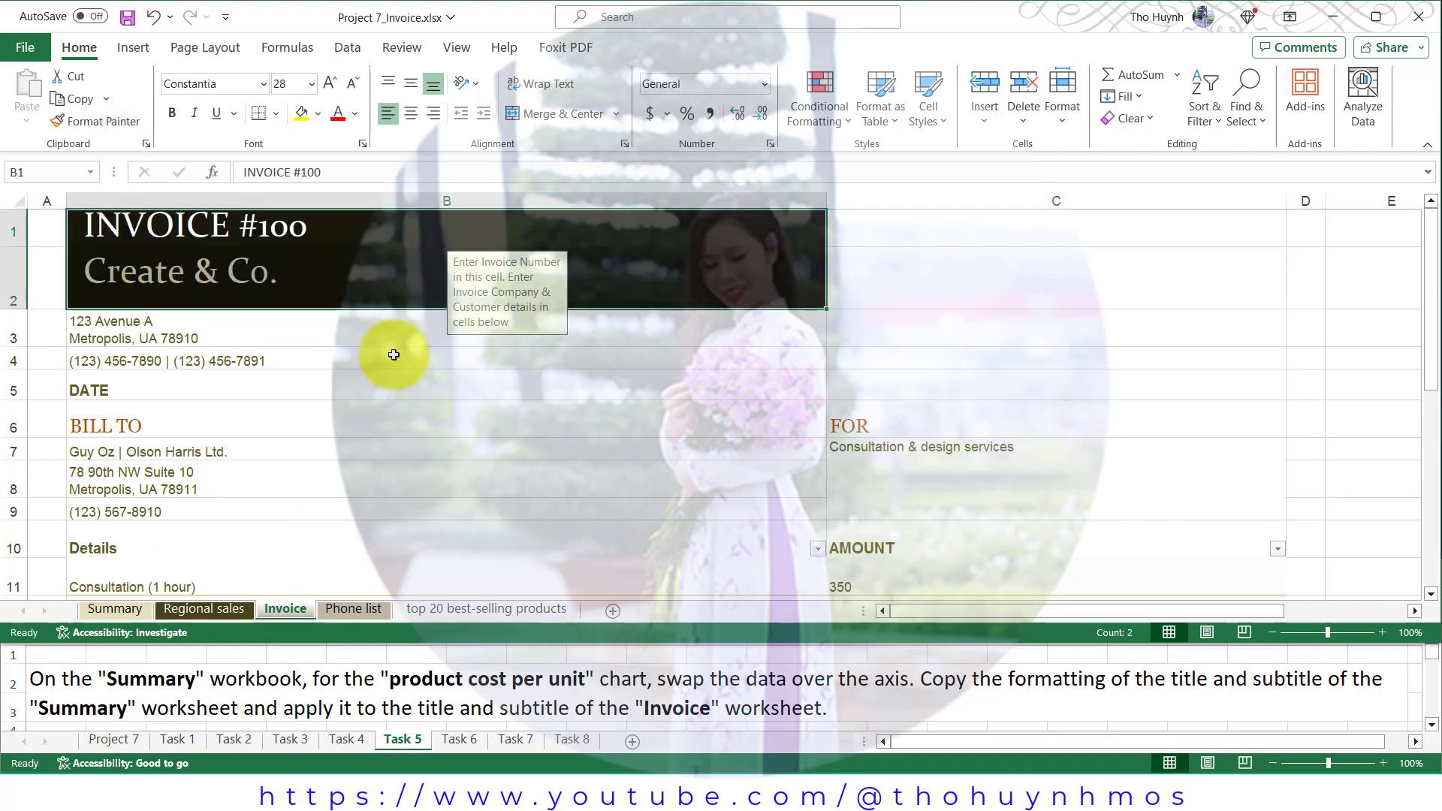
click(466, 741)
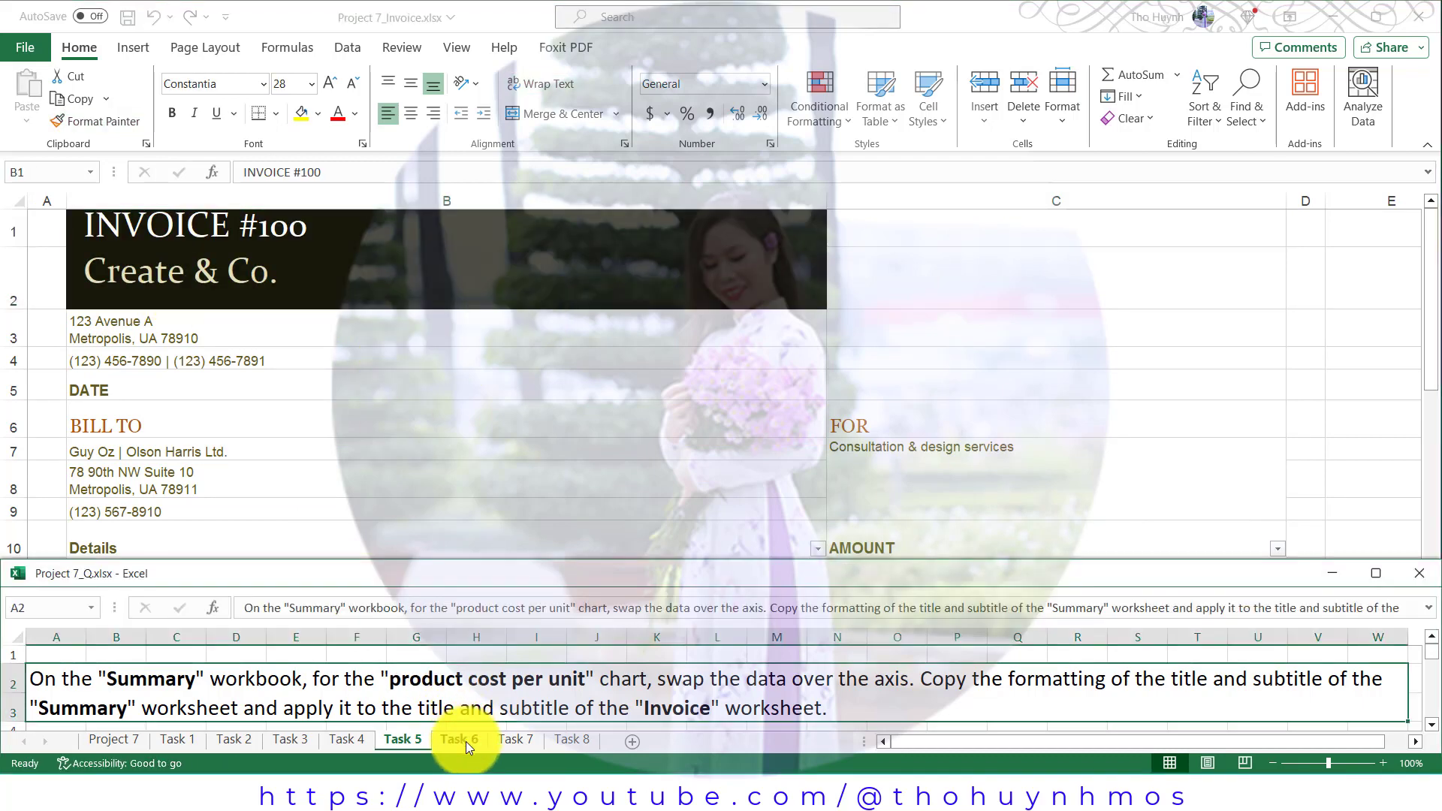
Open the top 20 best-selling products sheet and select A1:G21 via the Name Box
click(466, 741)
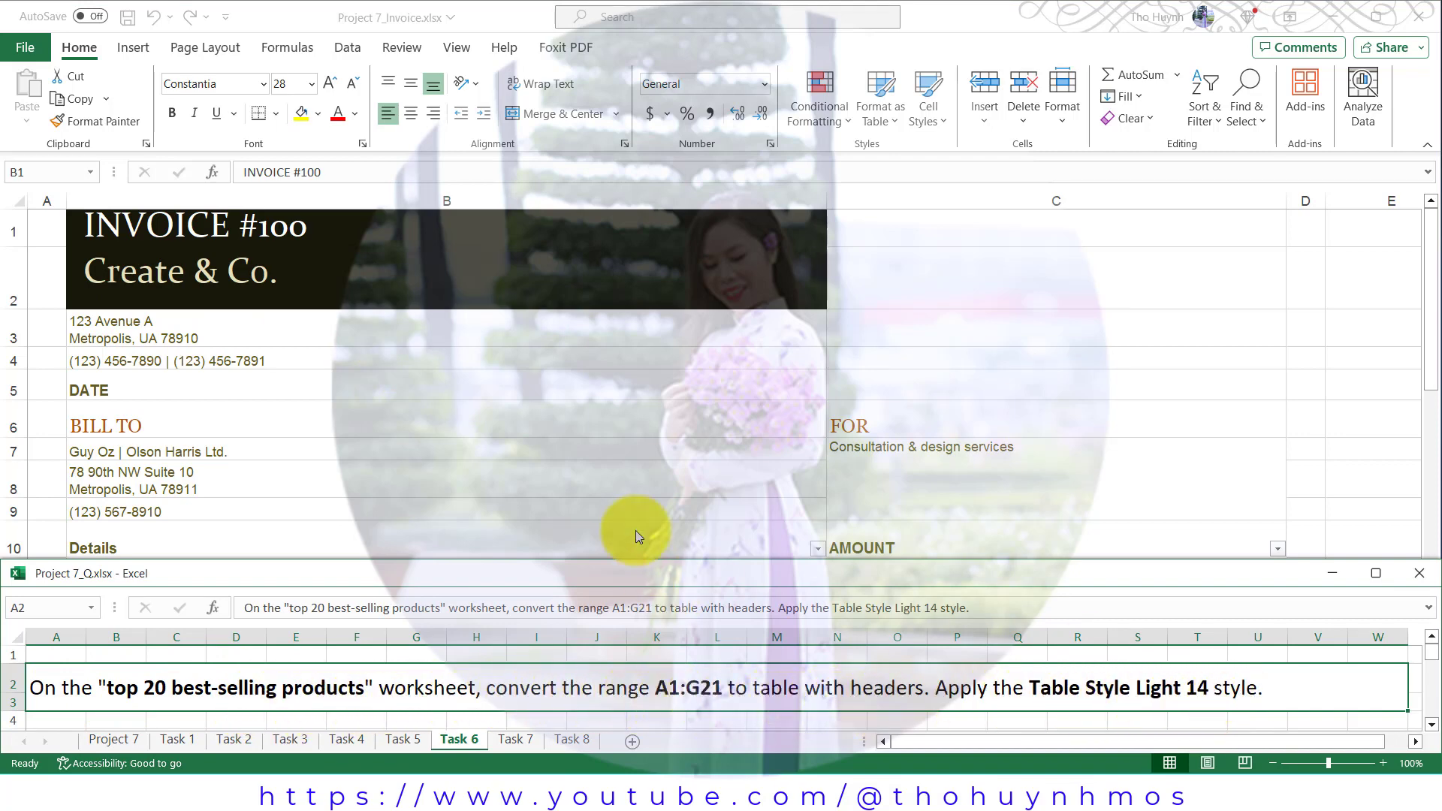
click(619, 520)
click(479, 608)
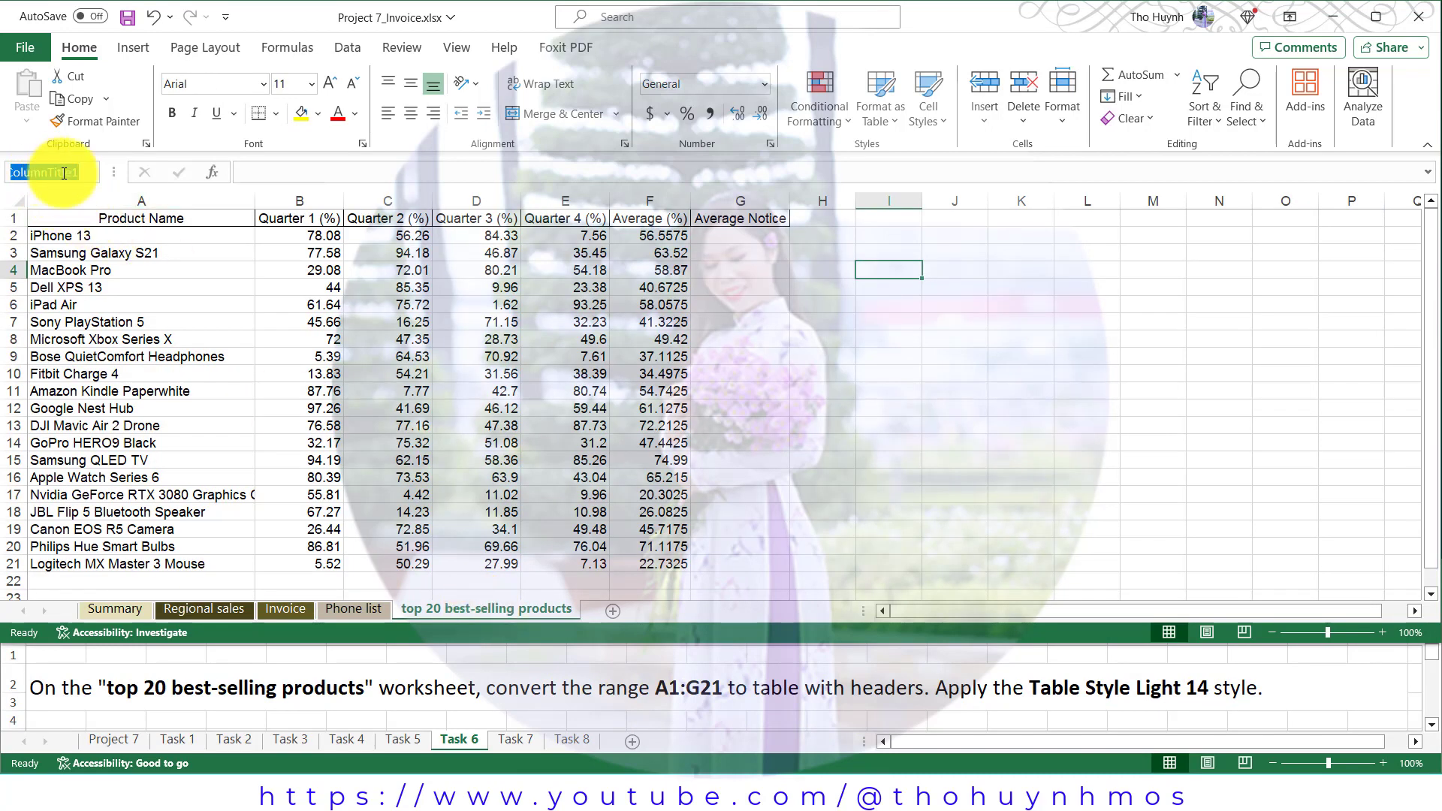
text(a1:)
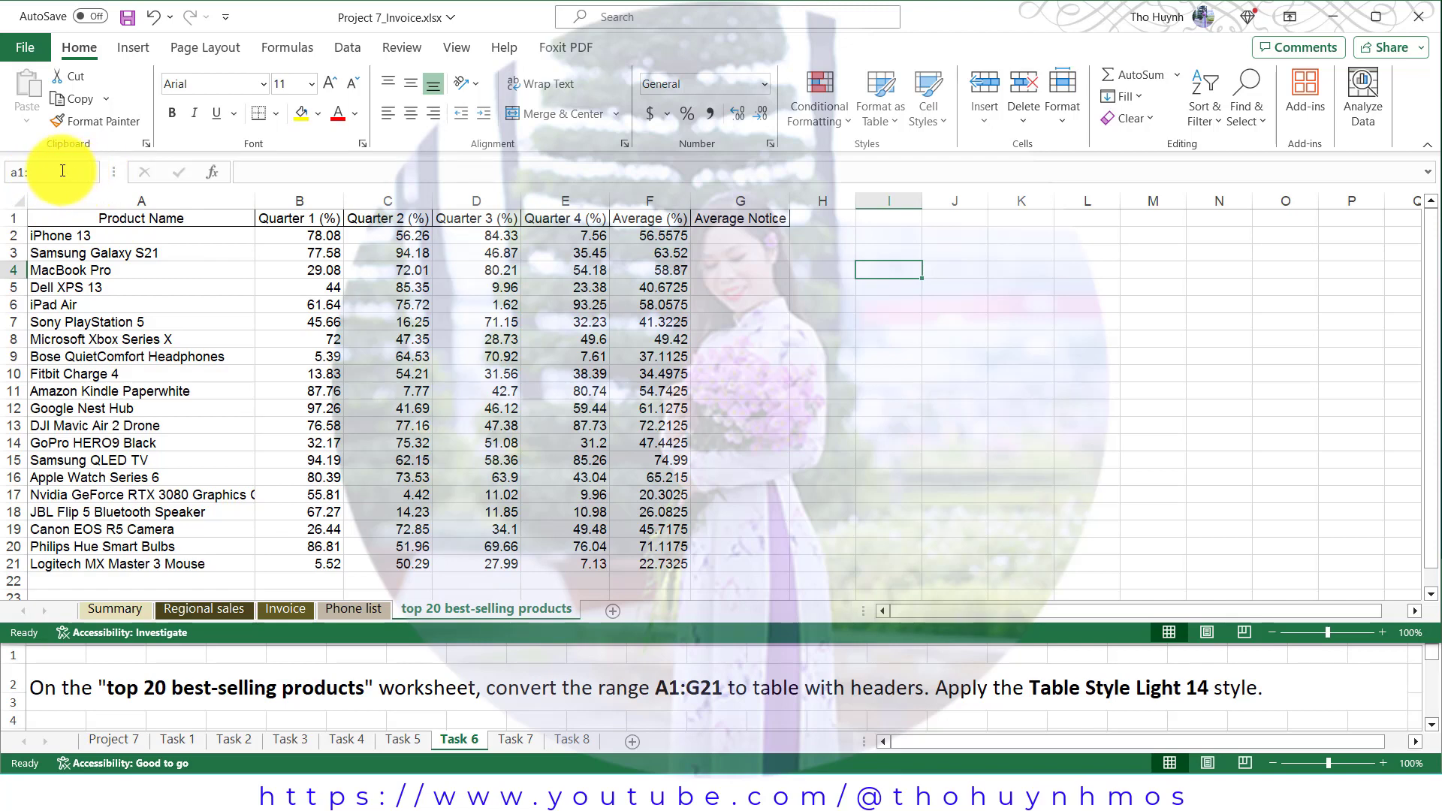
text(g21)
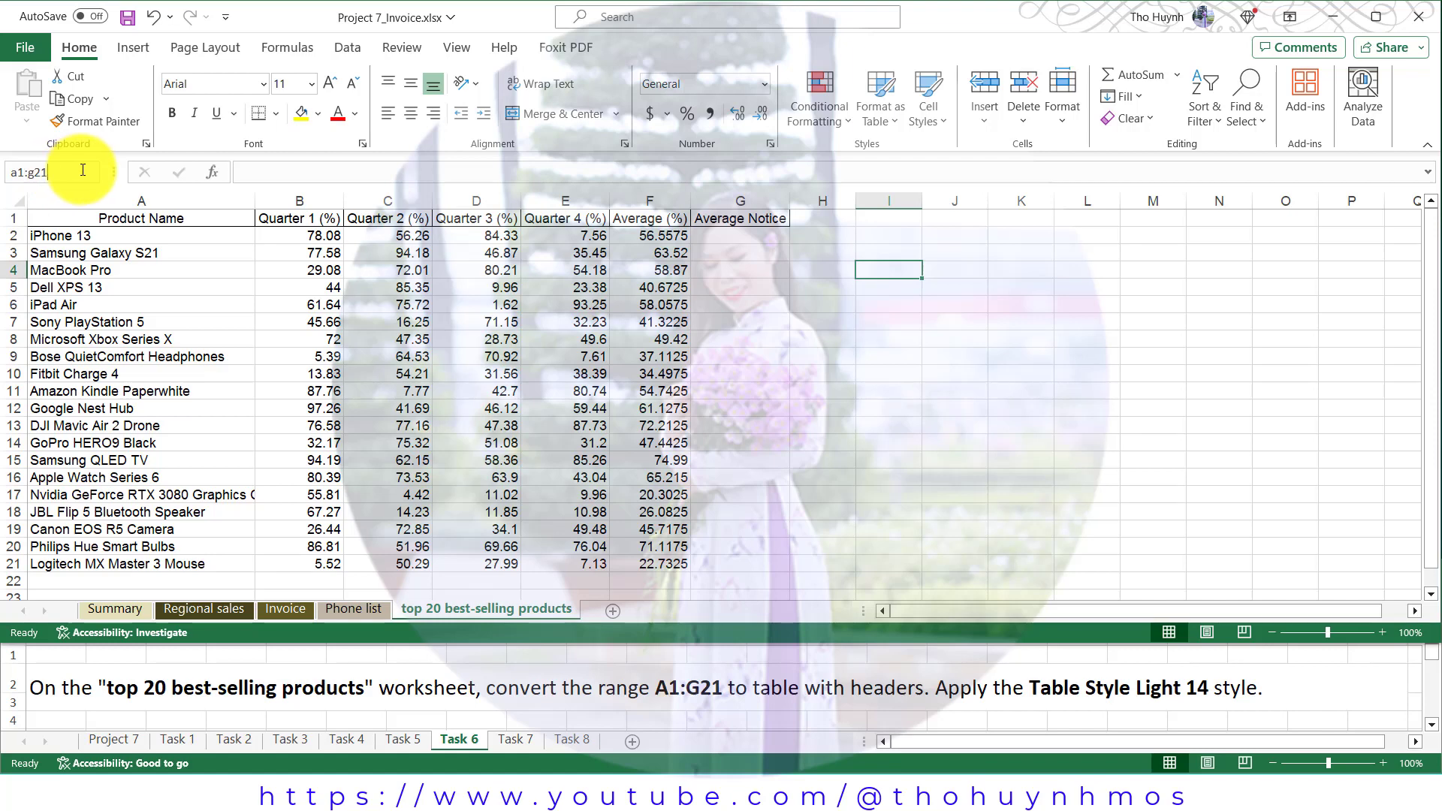
key(Return)
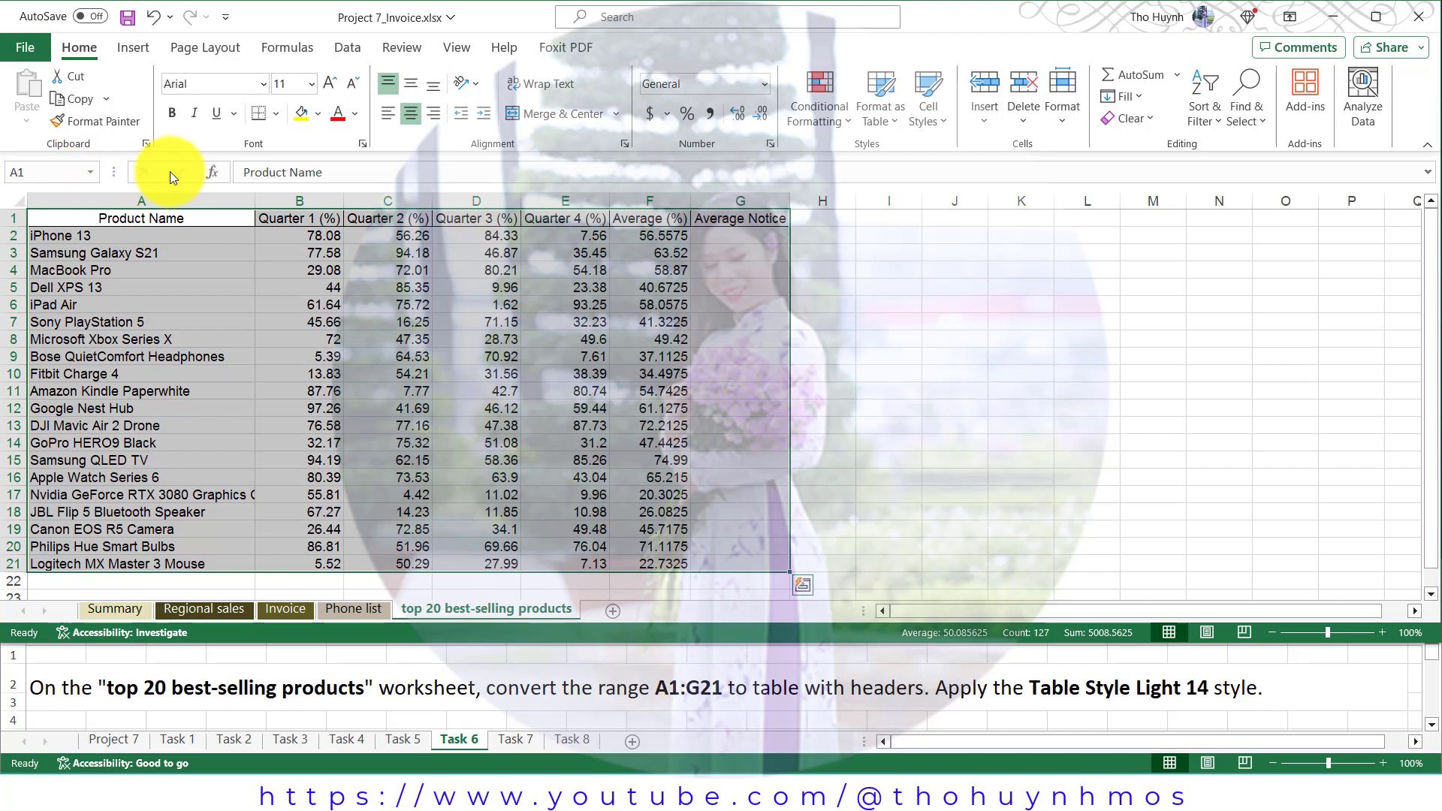
Convert A1:G21 into a table with headers and apply Table Style Light 14
click(138, 44)
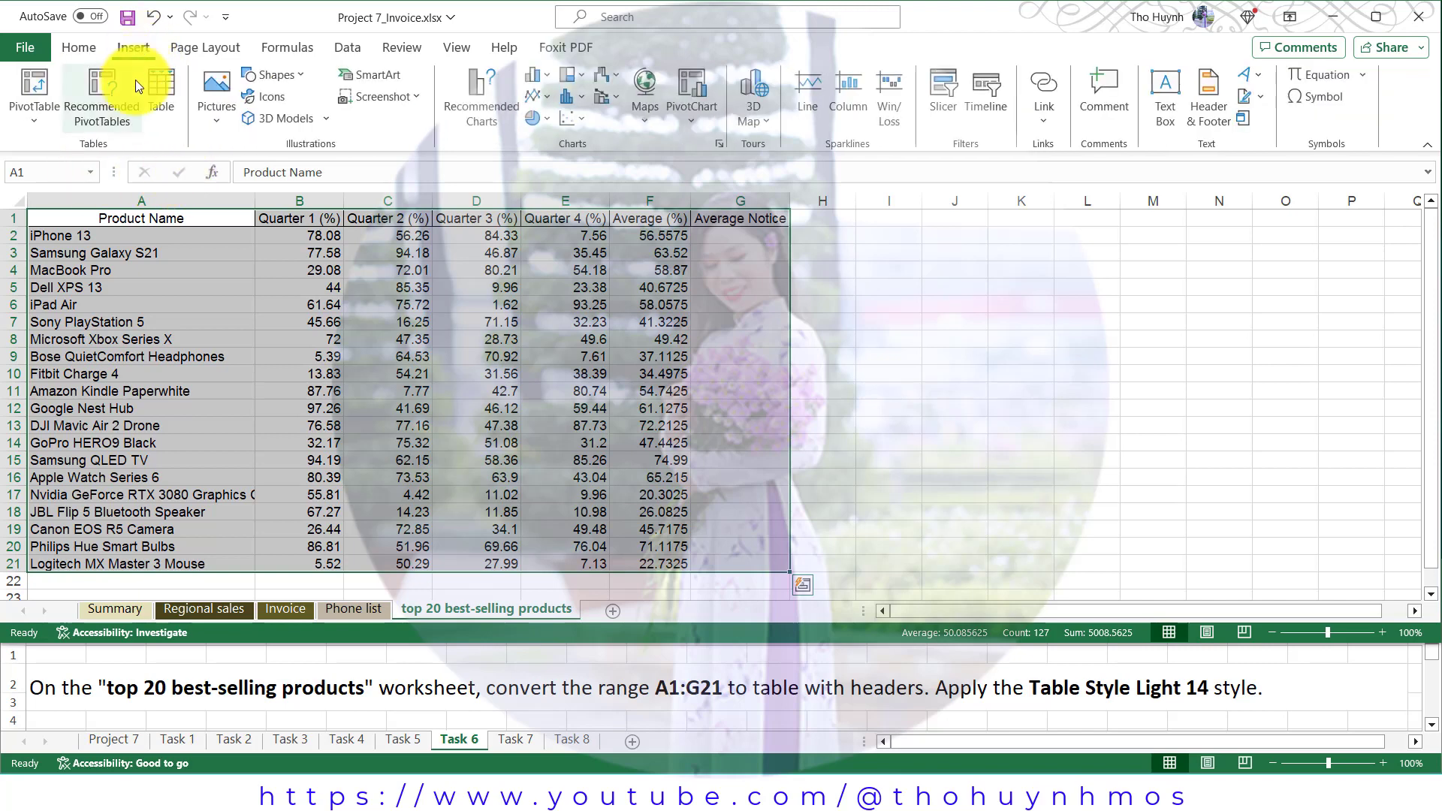
click(152, 96)
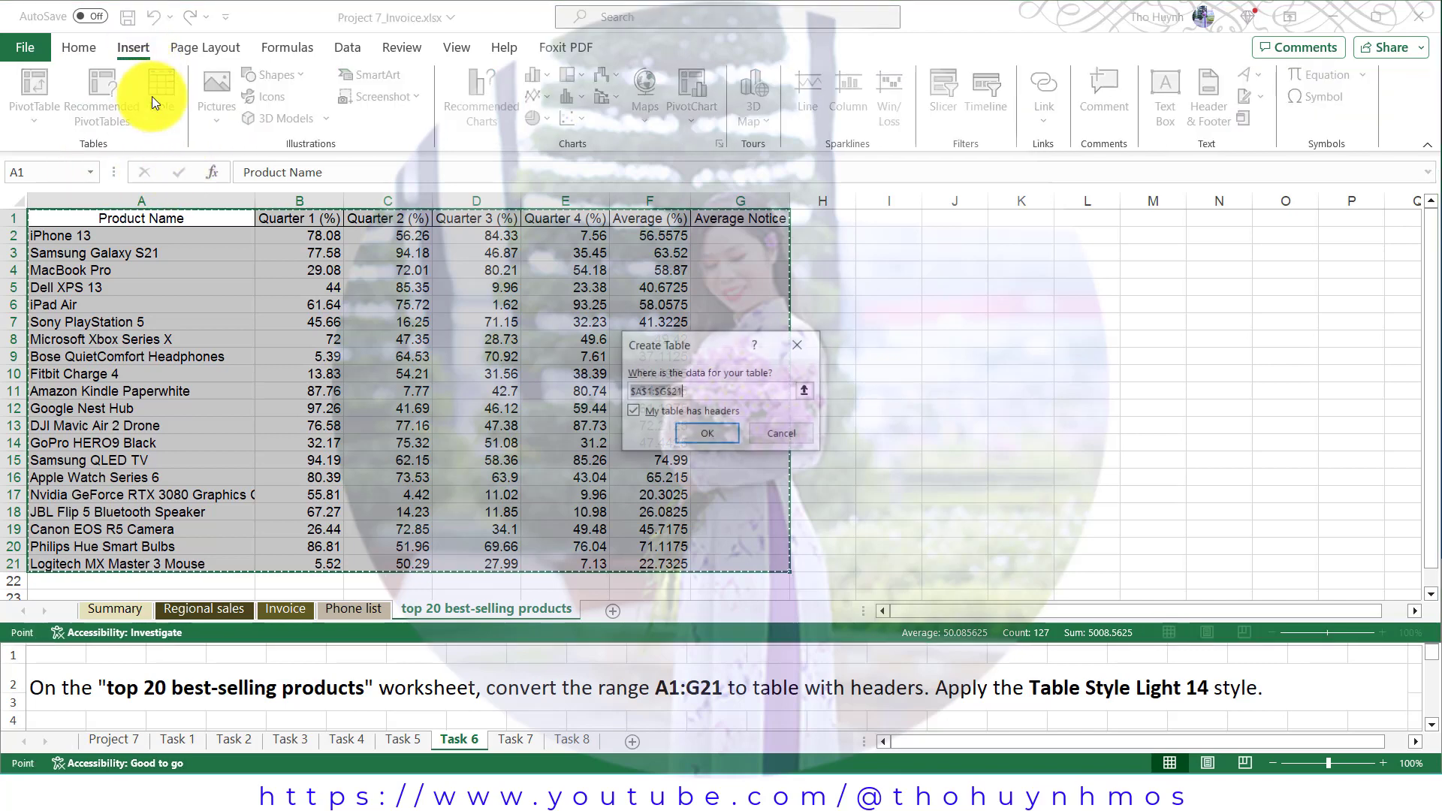
click(715, 438)
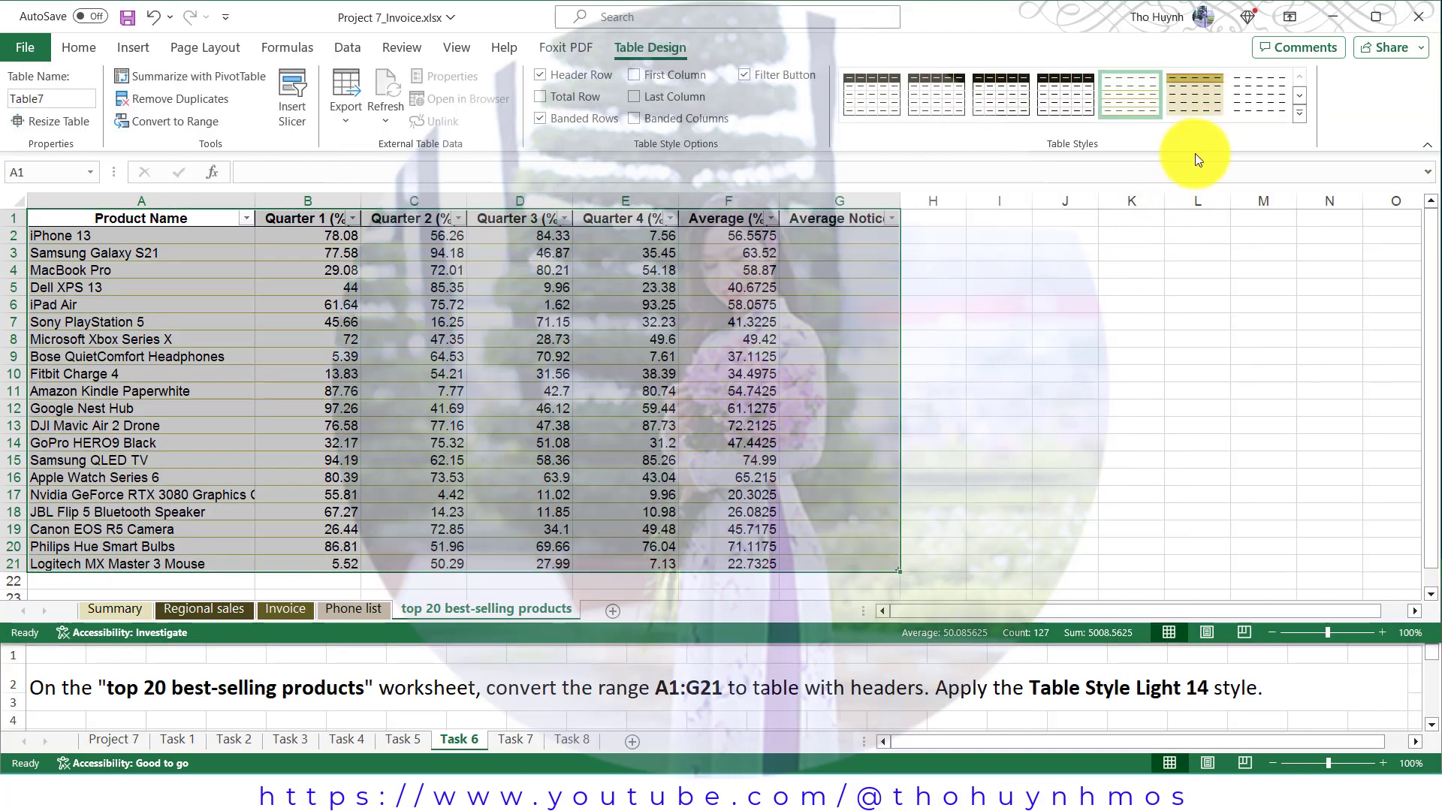
click(1300, 114)
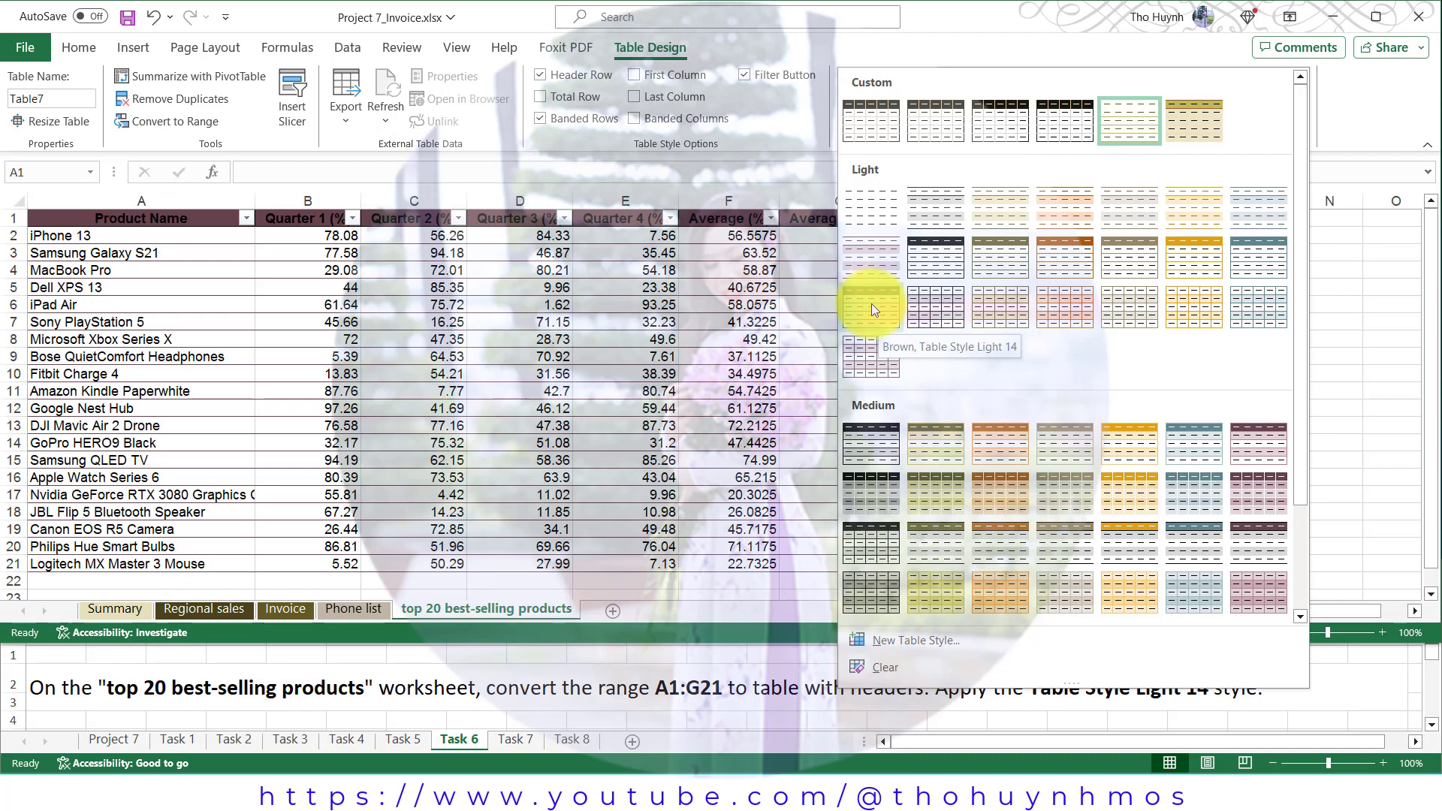
click(871, 304)
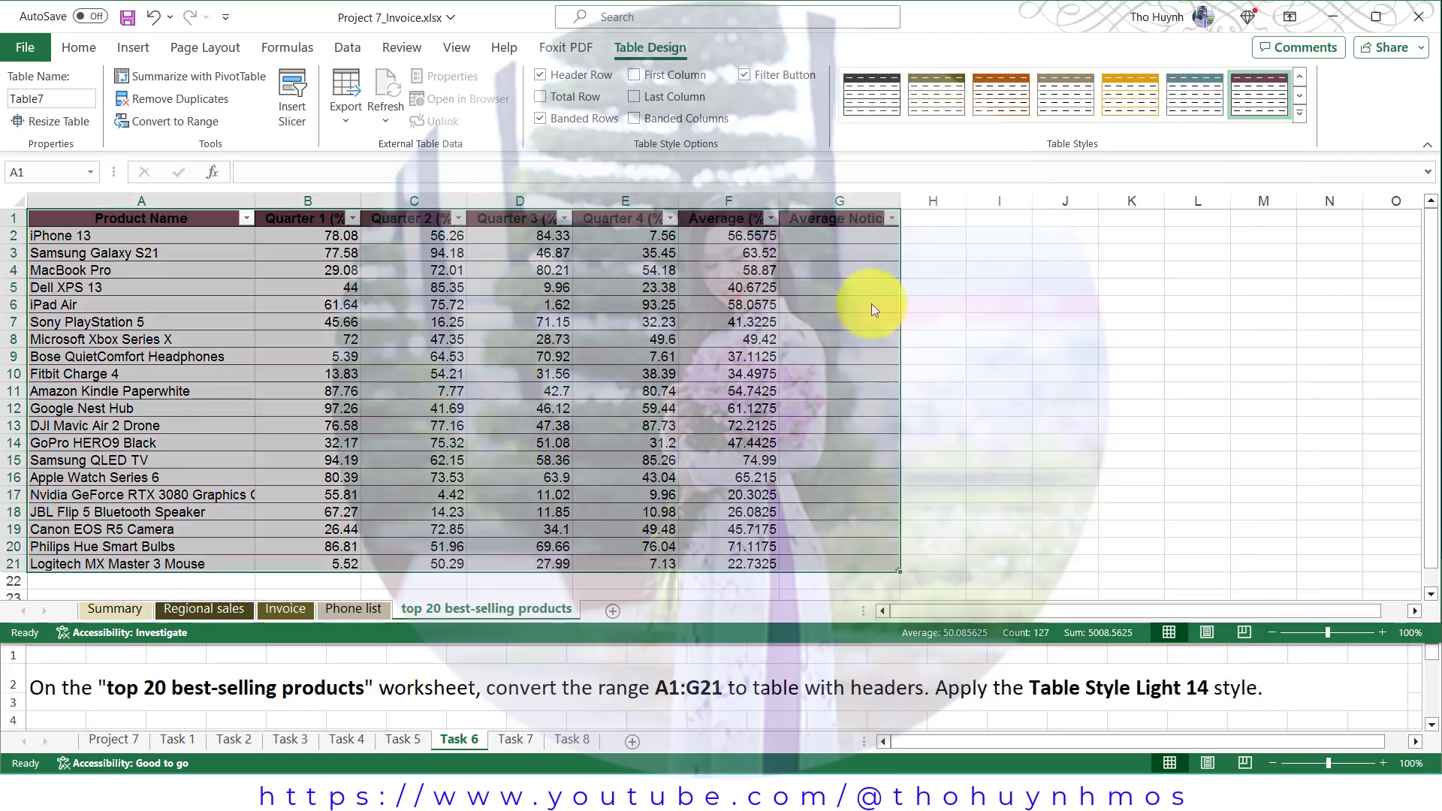
click(517, 740)
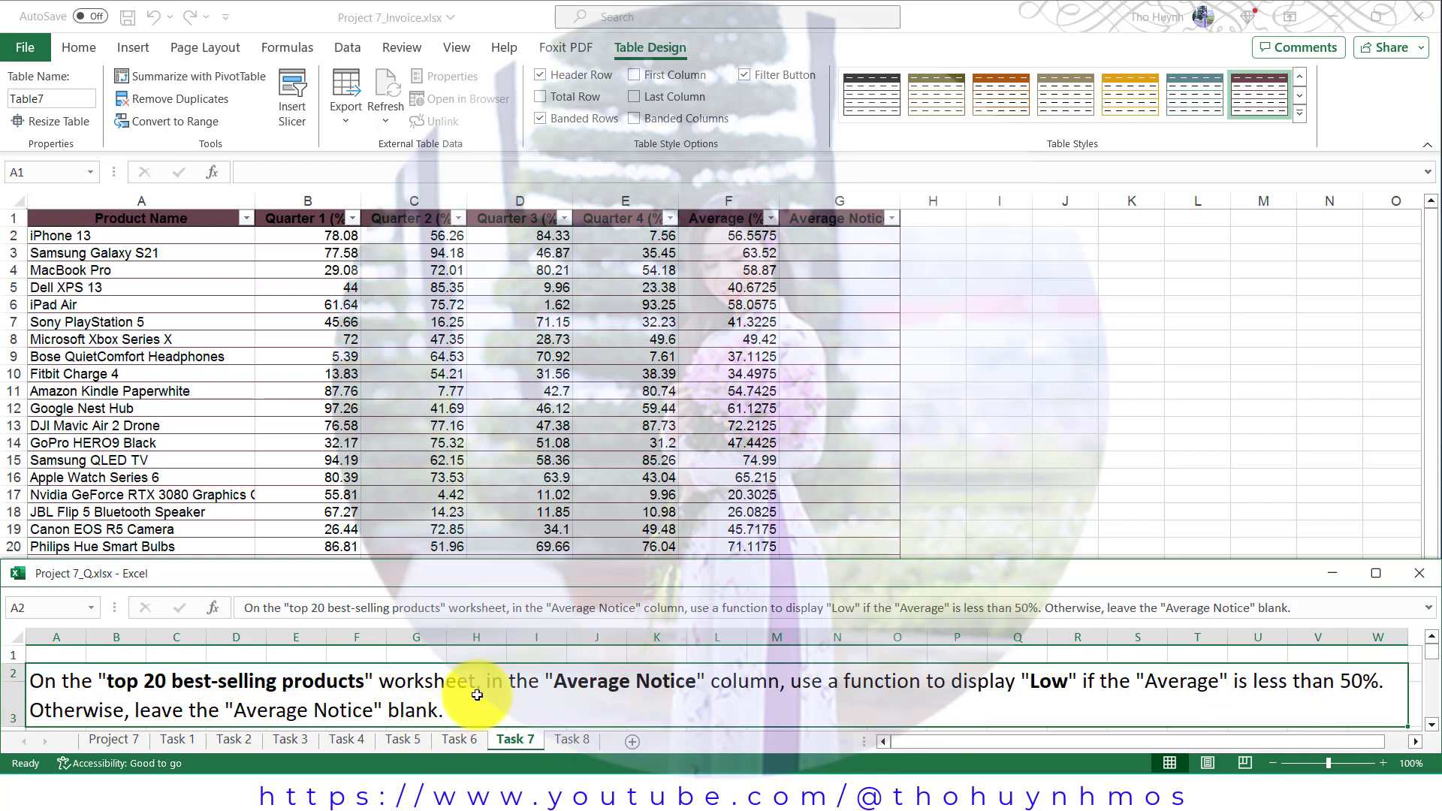
Enter =IF([@[Average (%)]]<50,"Low","") in G2 so the Average Notice column flags low averages
click(822, 235)
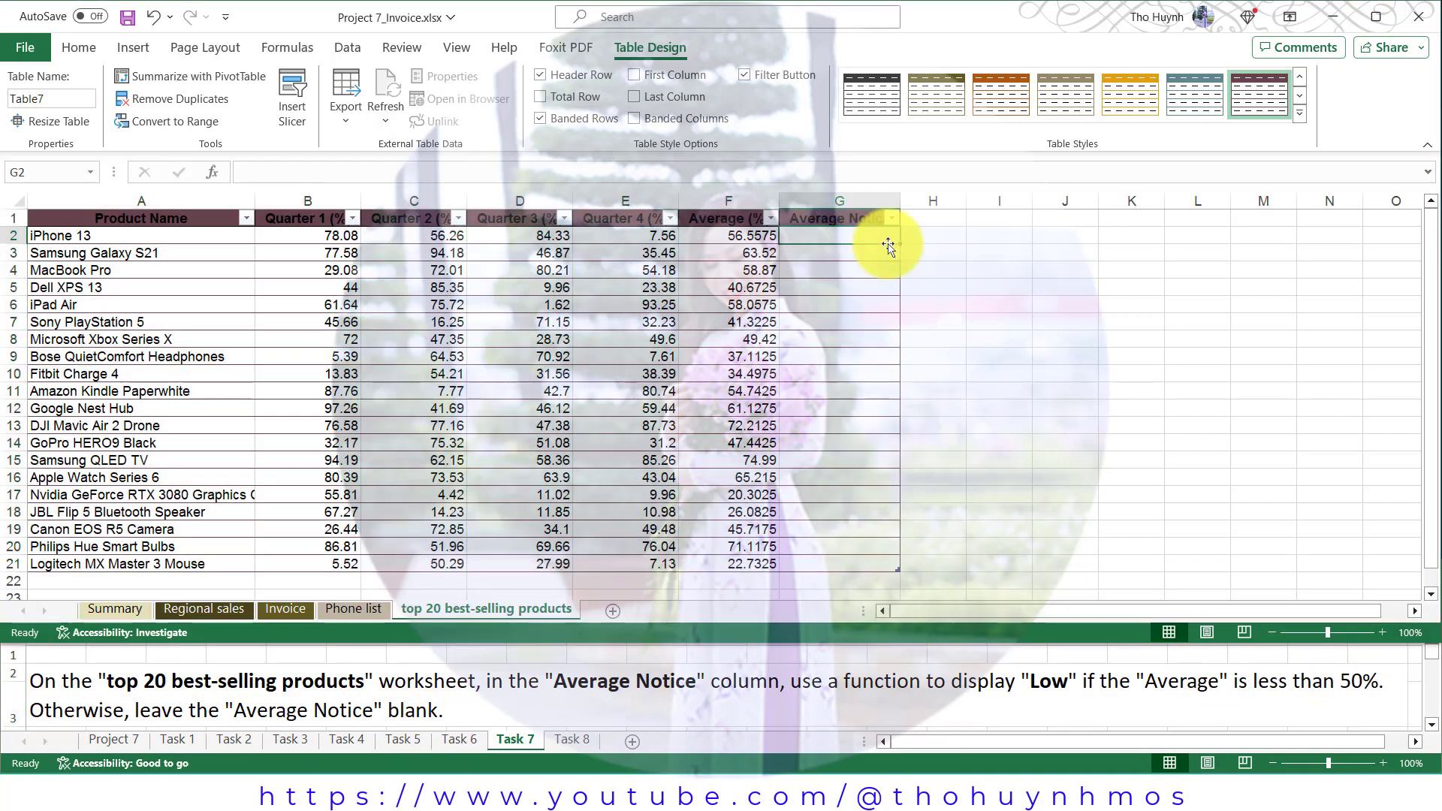
text(=iff)
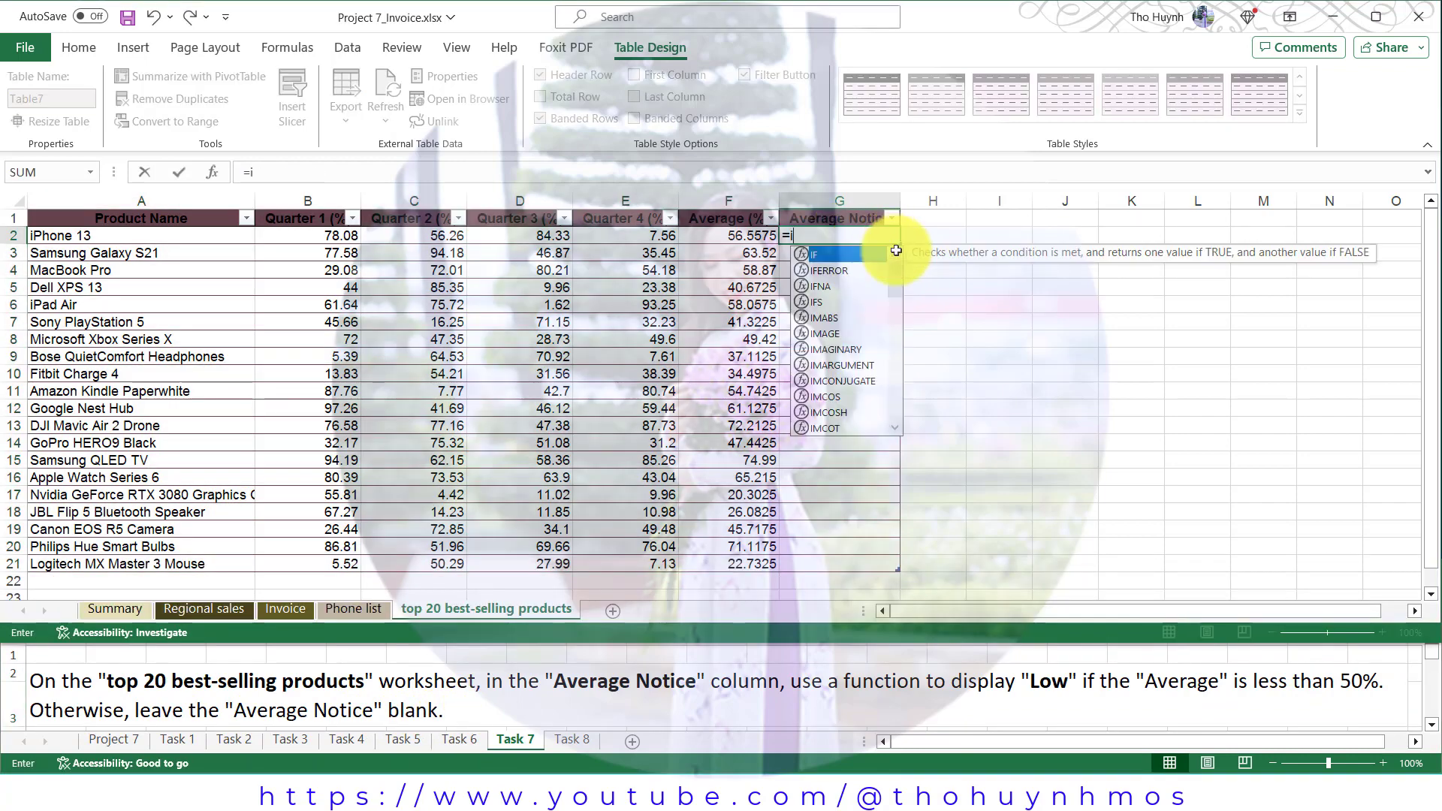
key(BackSpace)
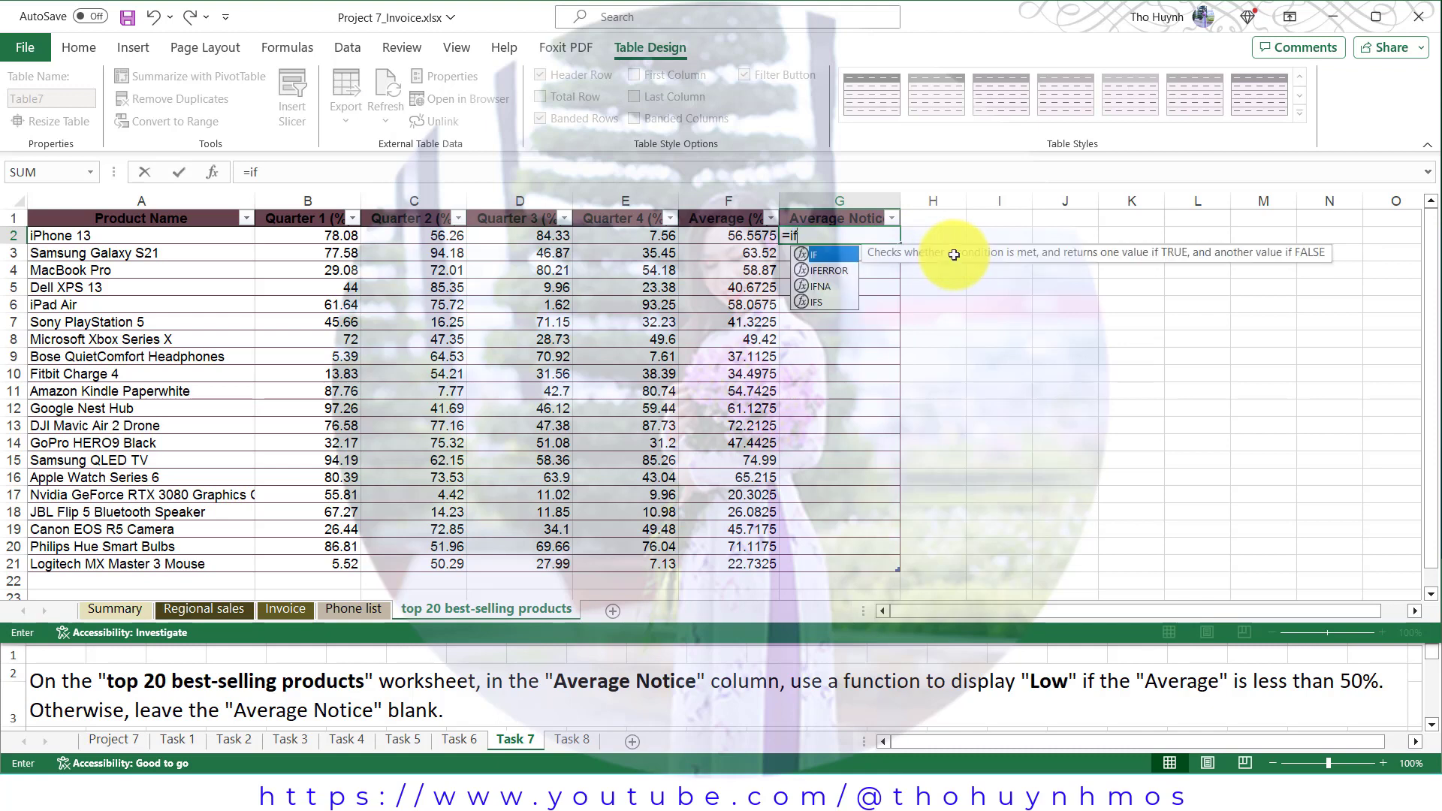
click(733, 235)
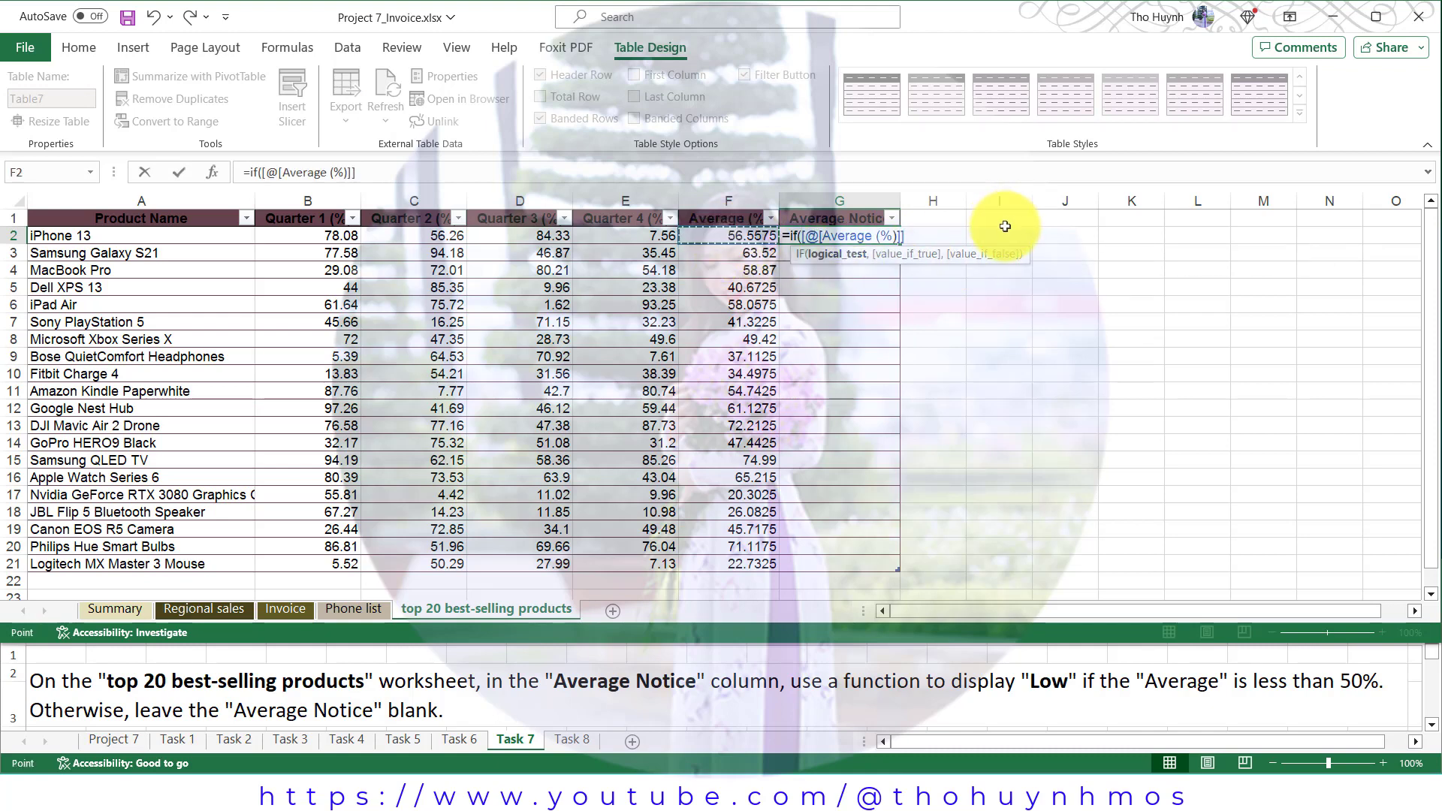
text(<5)
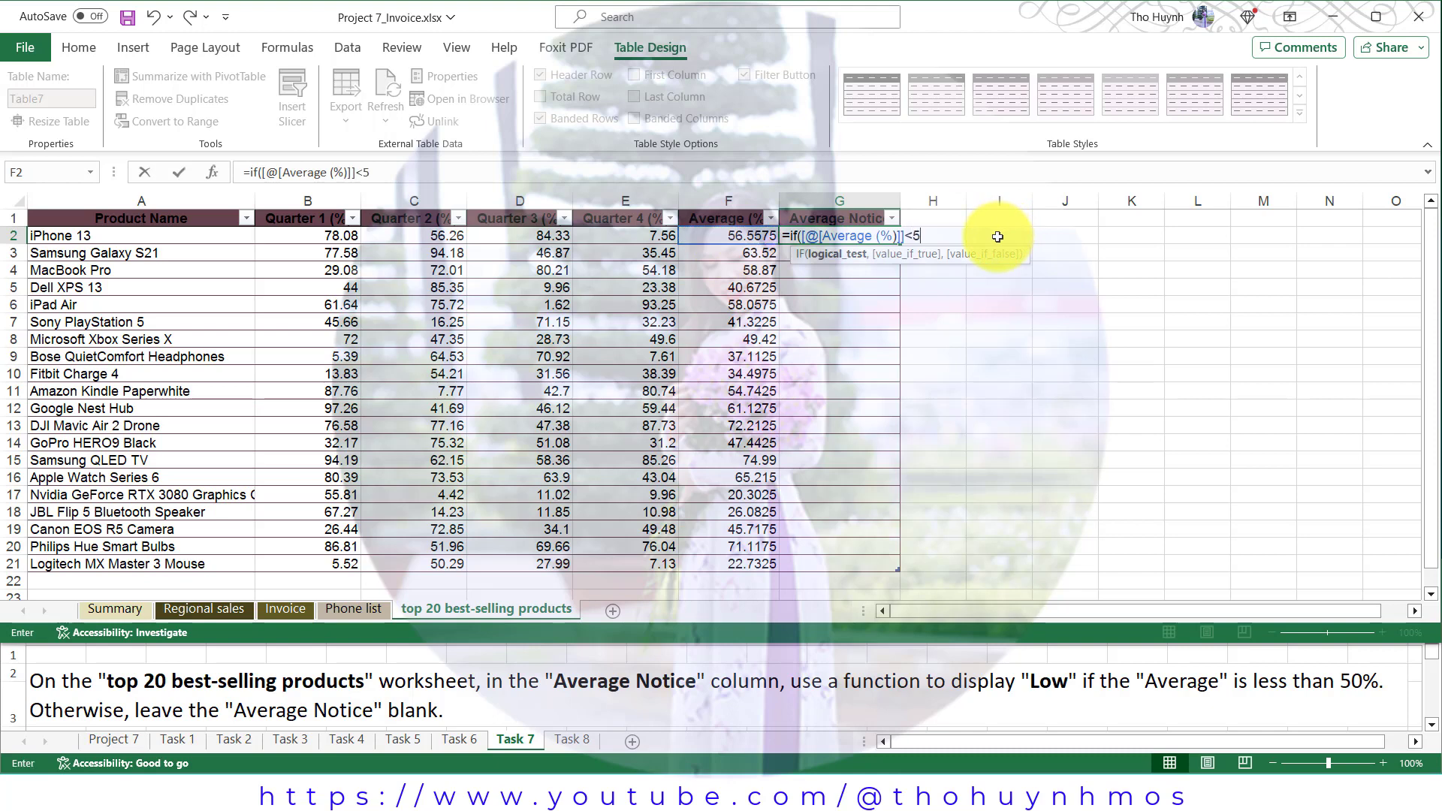
text(0,"Low)
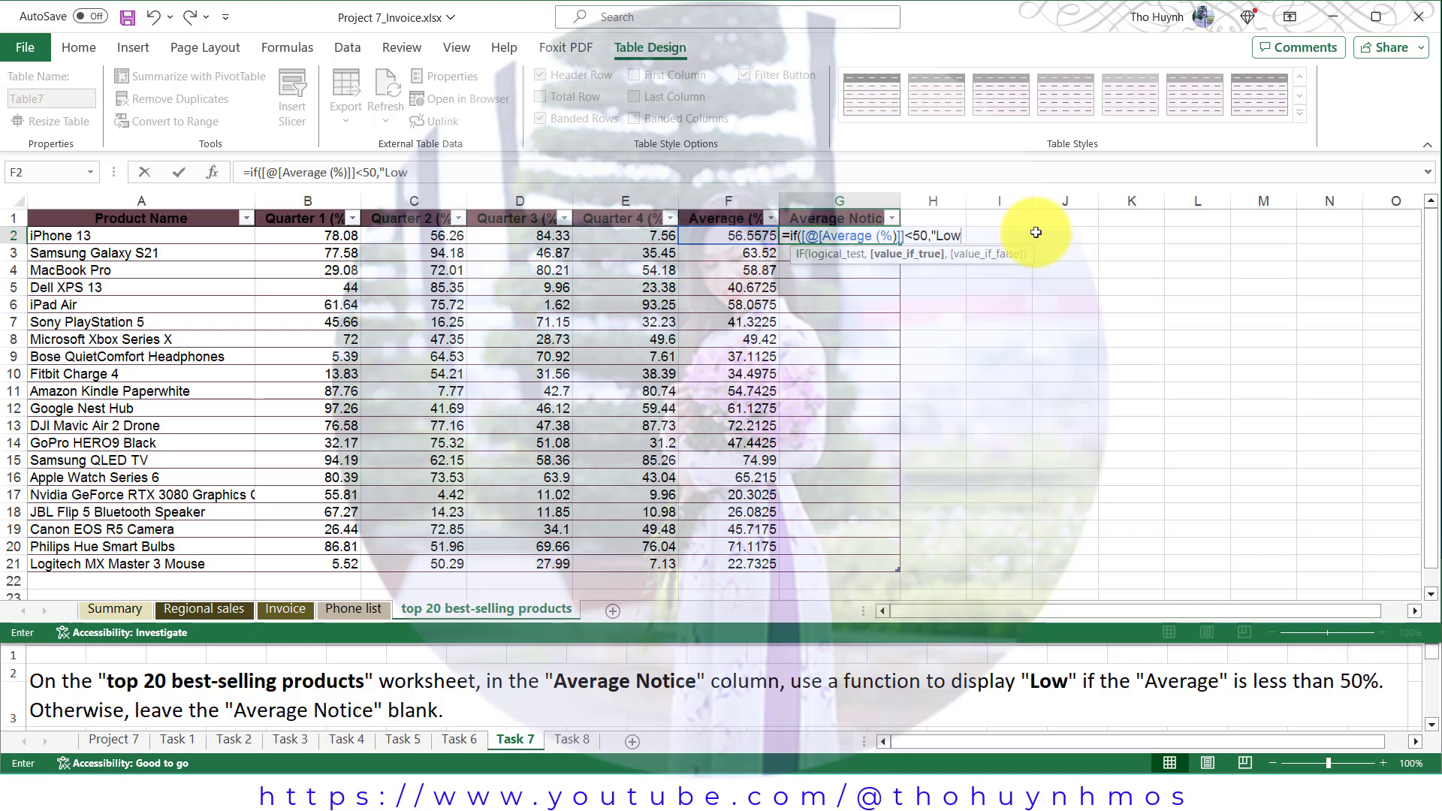
text(,)
text())
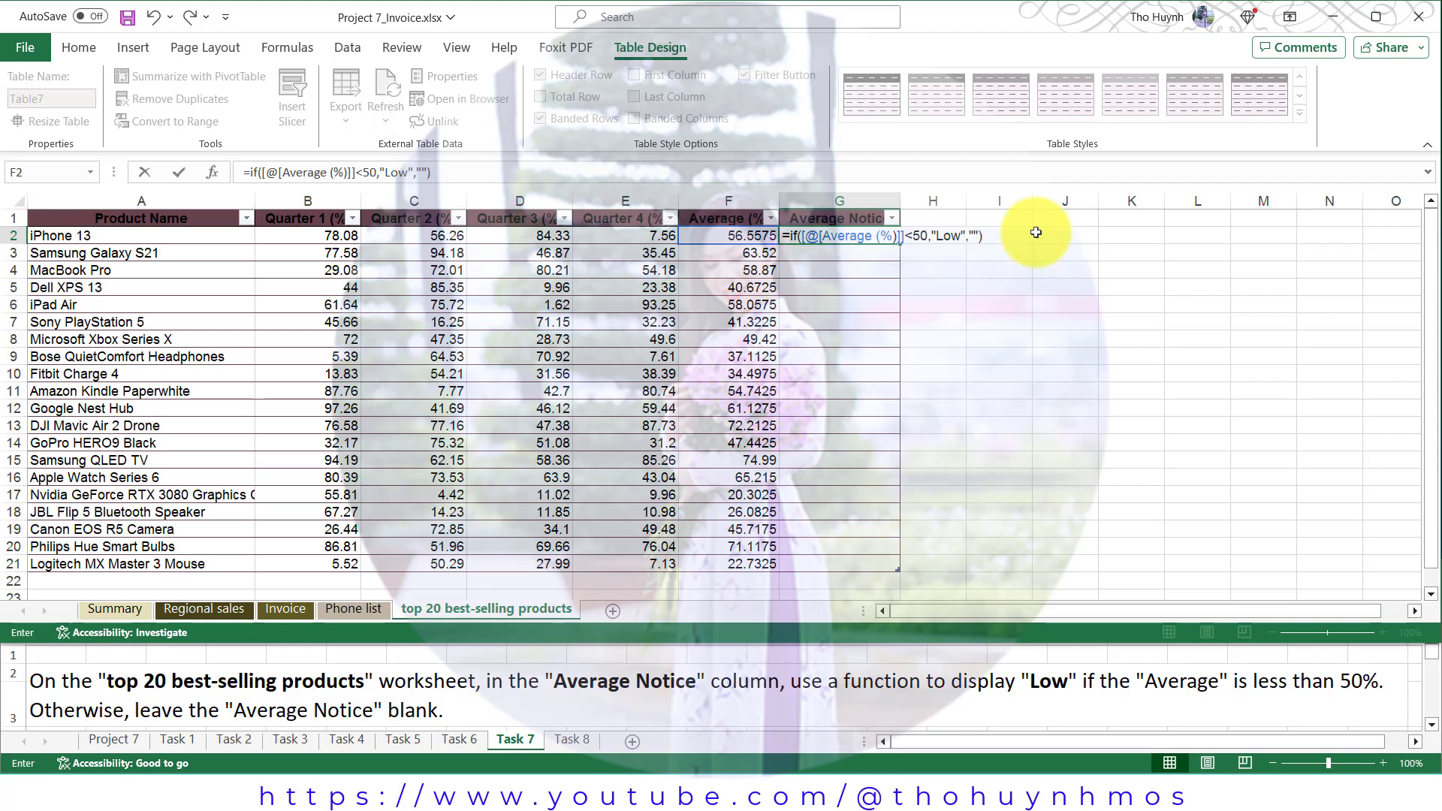
key(Return)
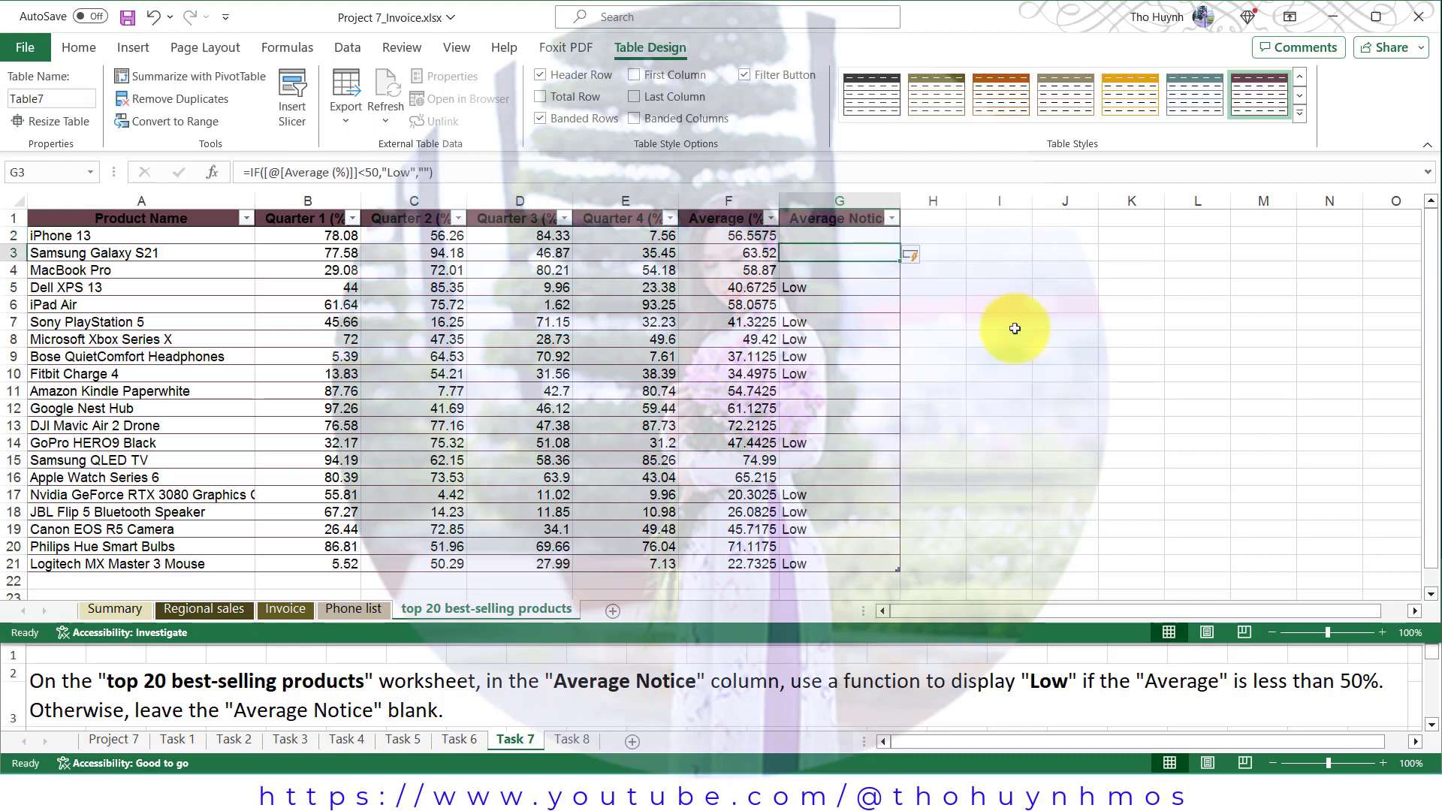
click(567, 740)
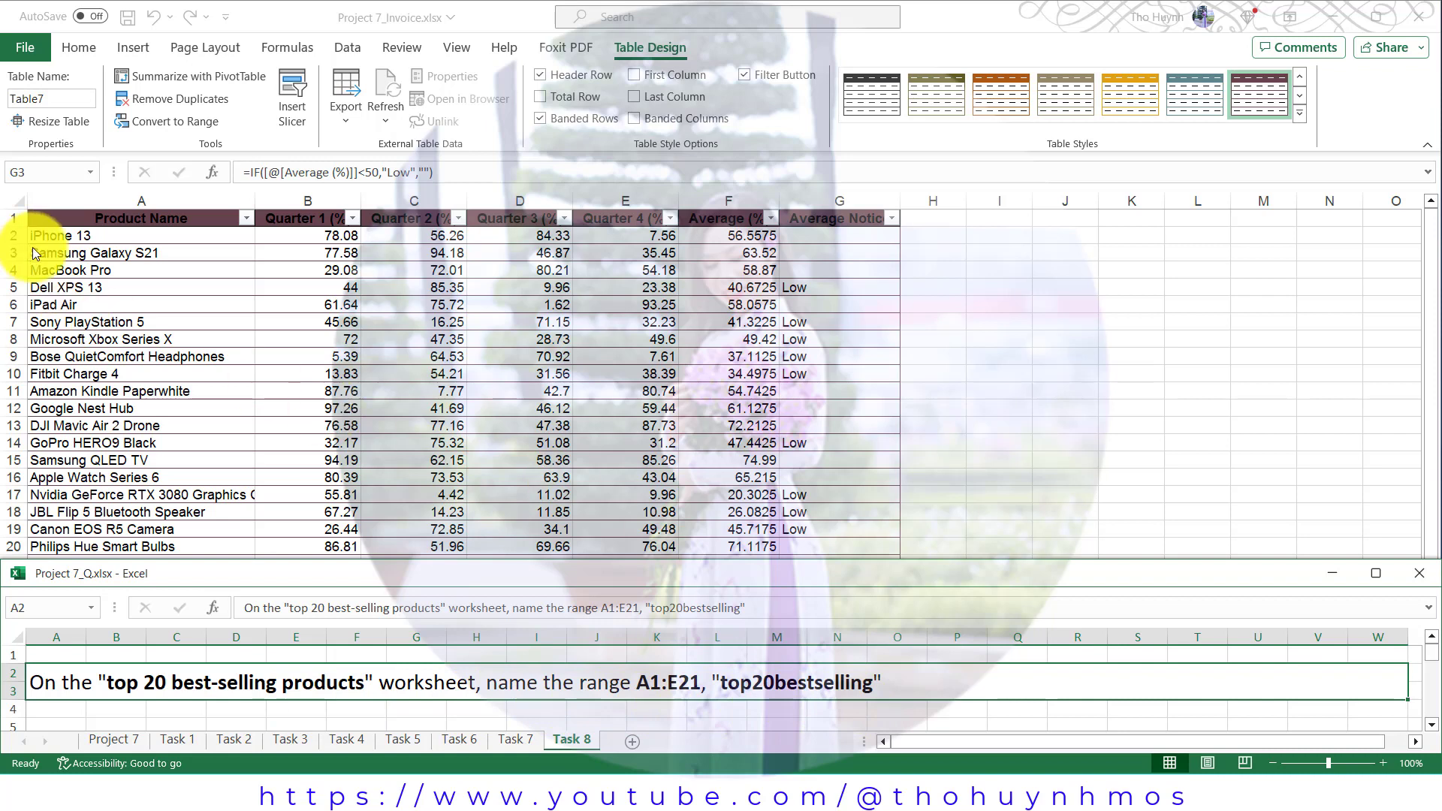
Select A1:E21 and define it as the named range top20bestselling
click(31, 172)
text(a1)
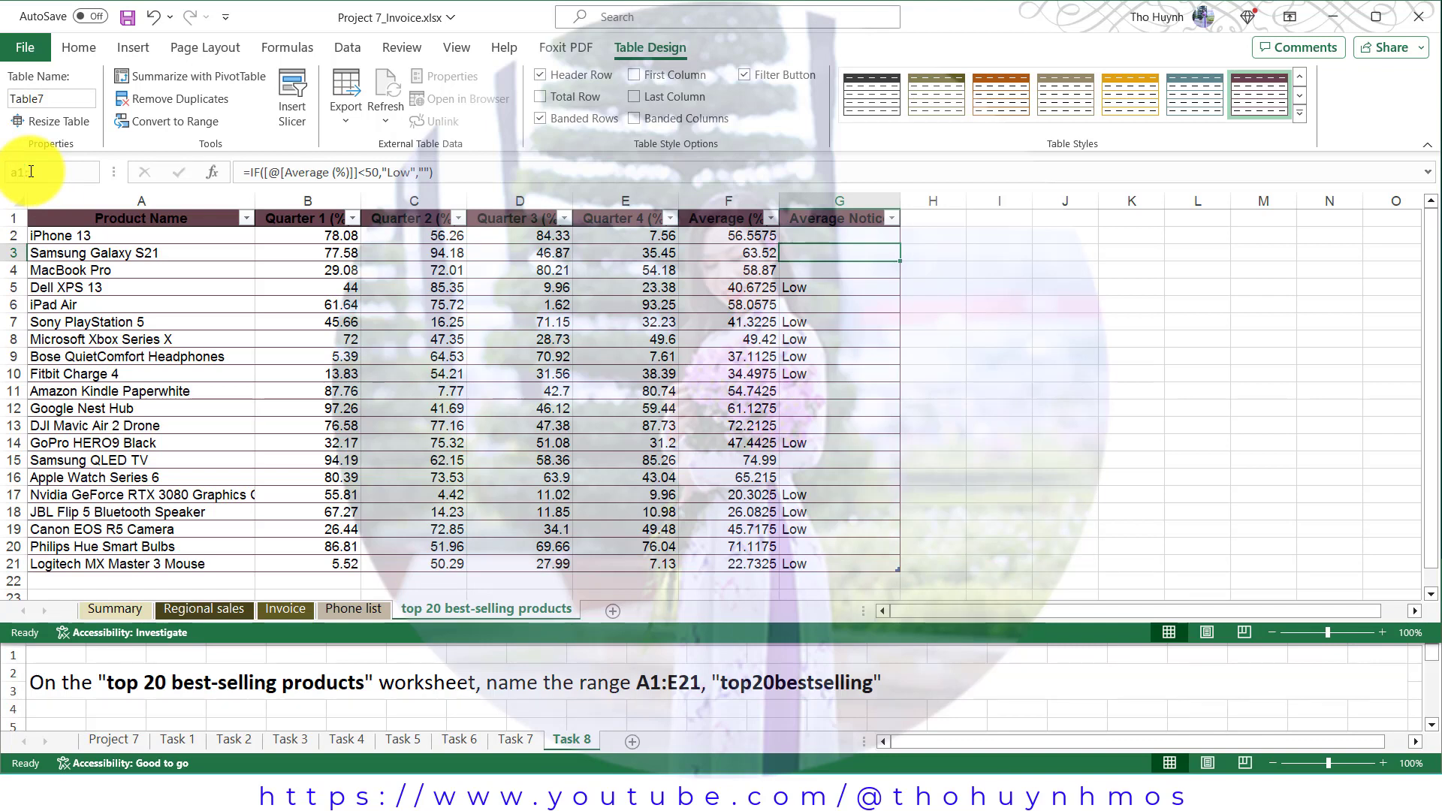
text(:e21)
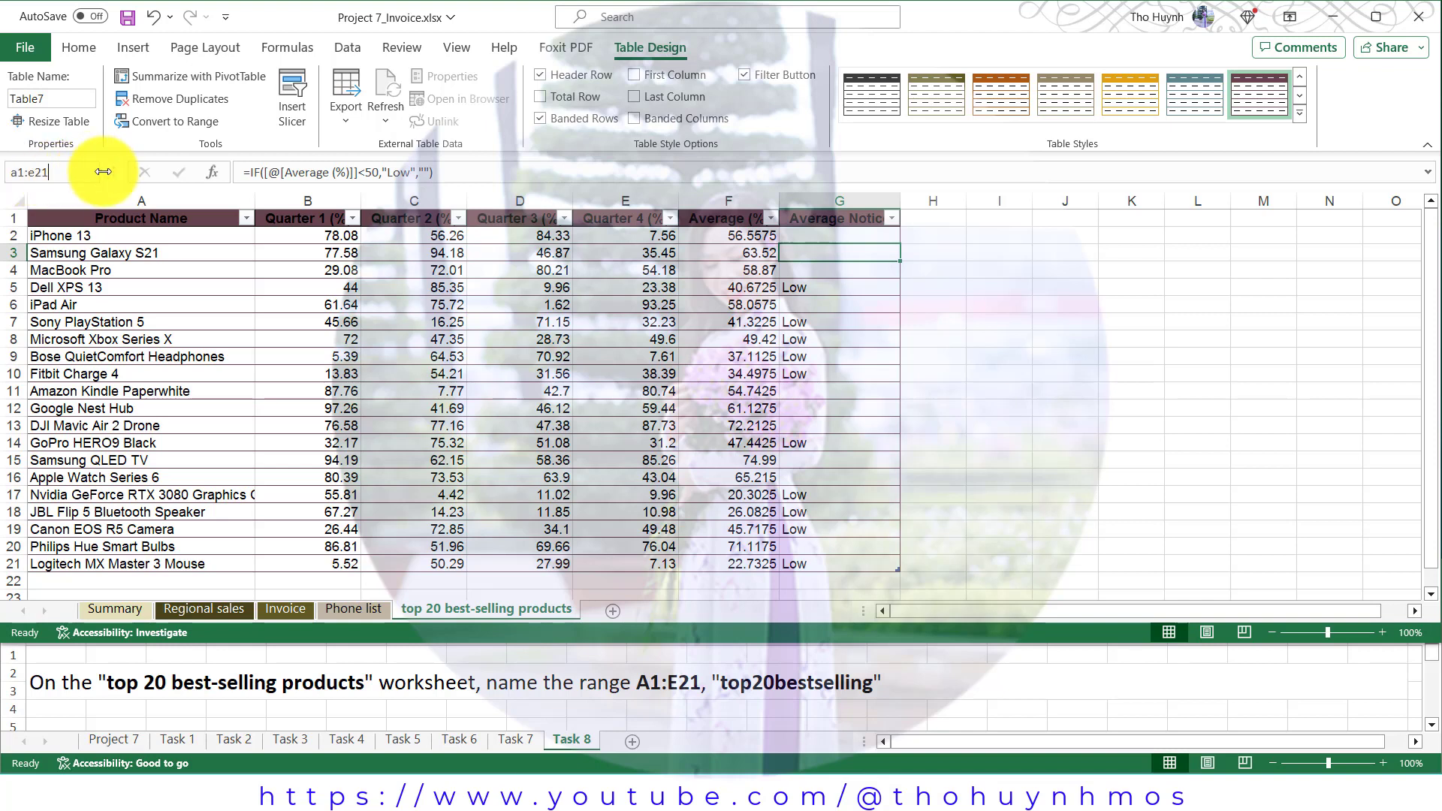
key(Return)
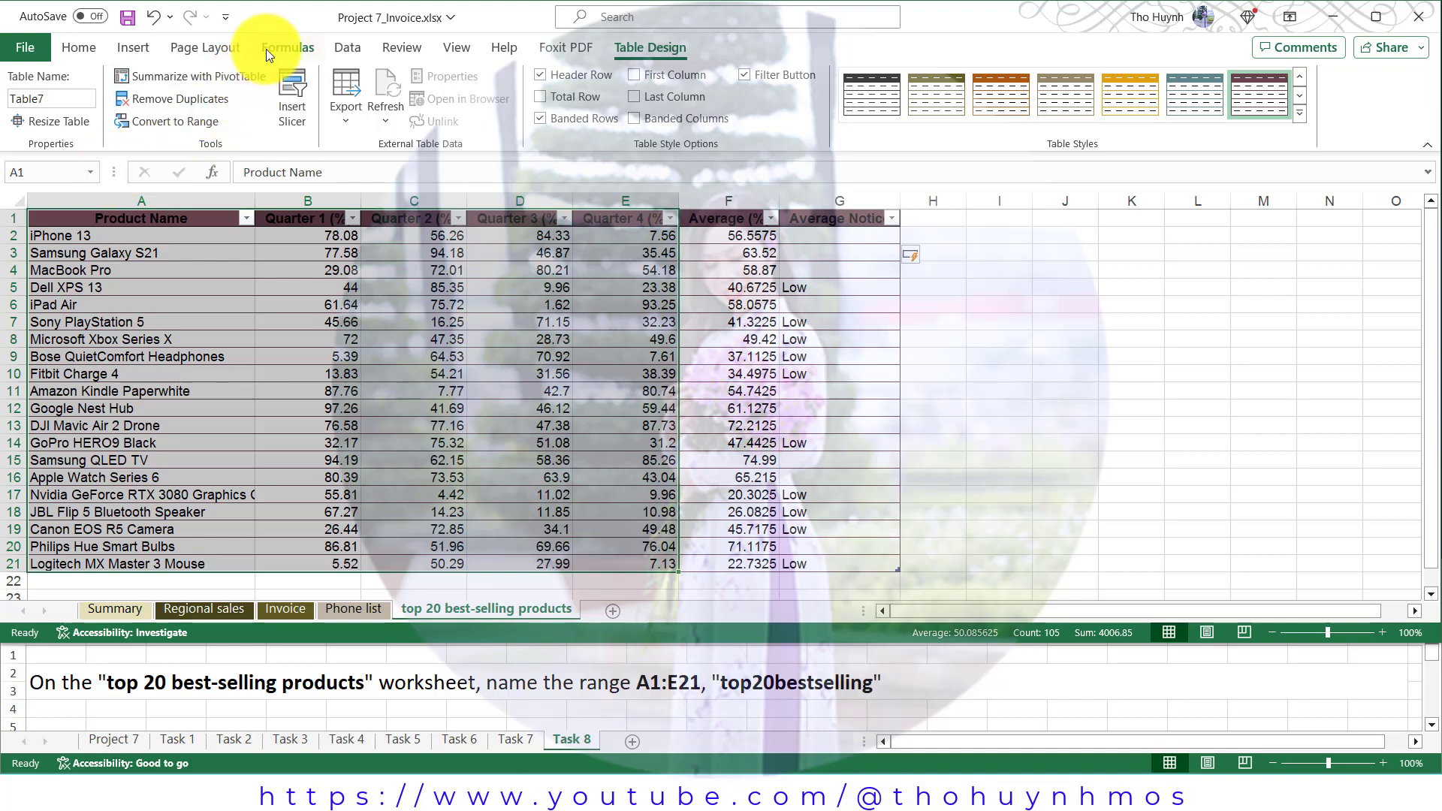
click(289, 43)
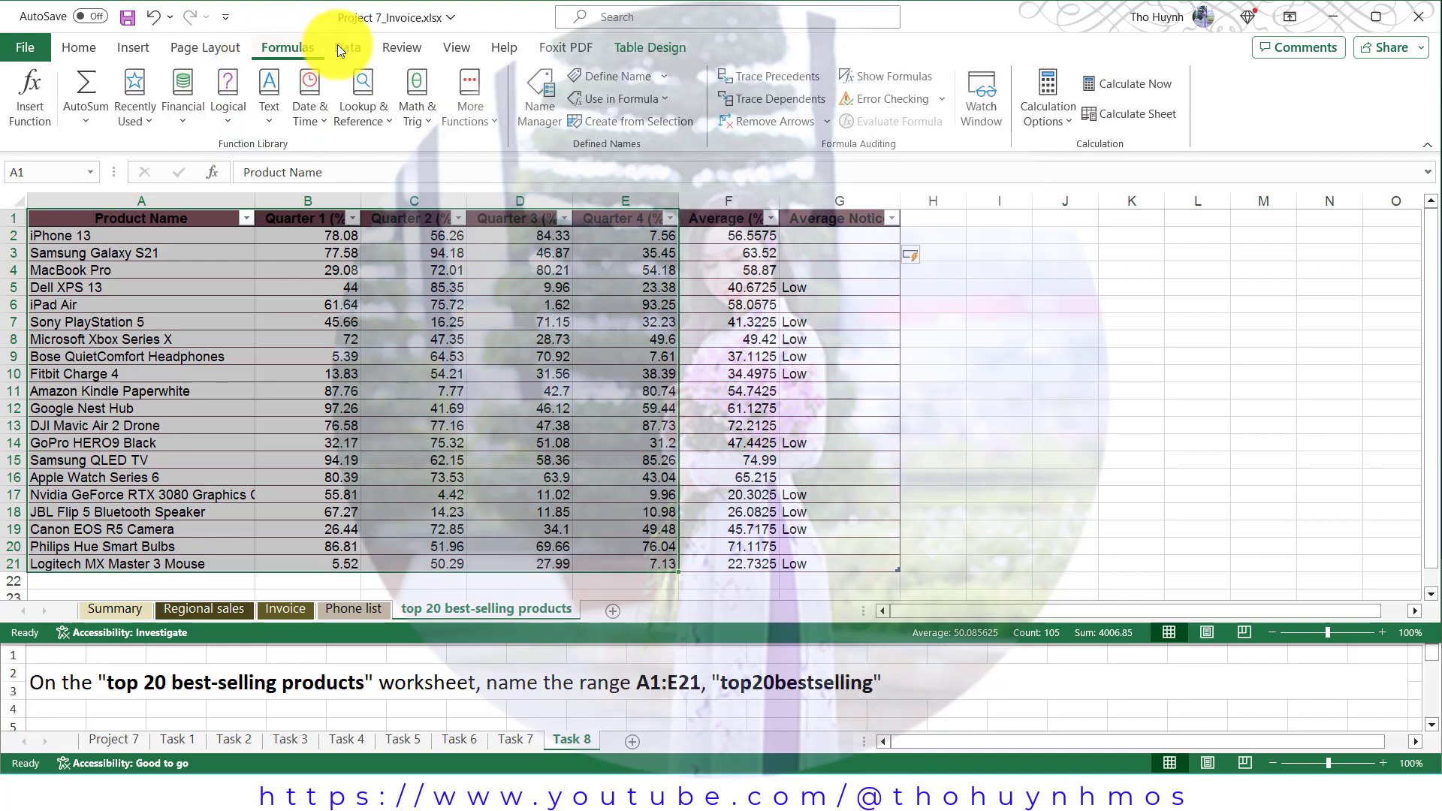
click(608, 79)
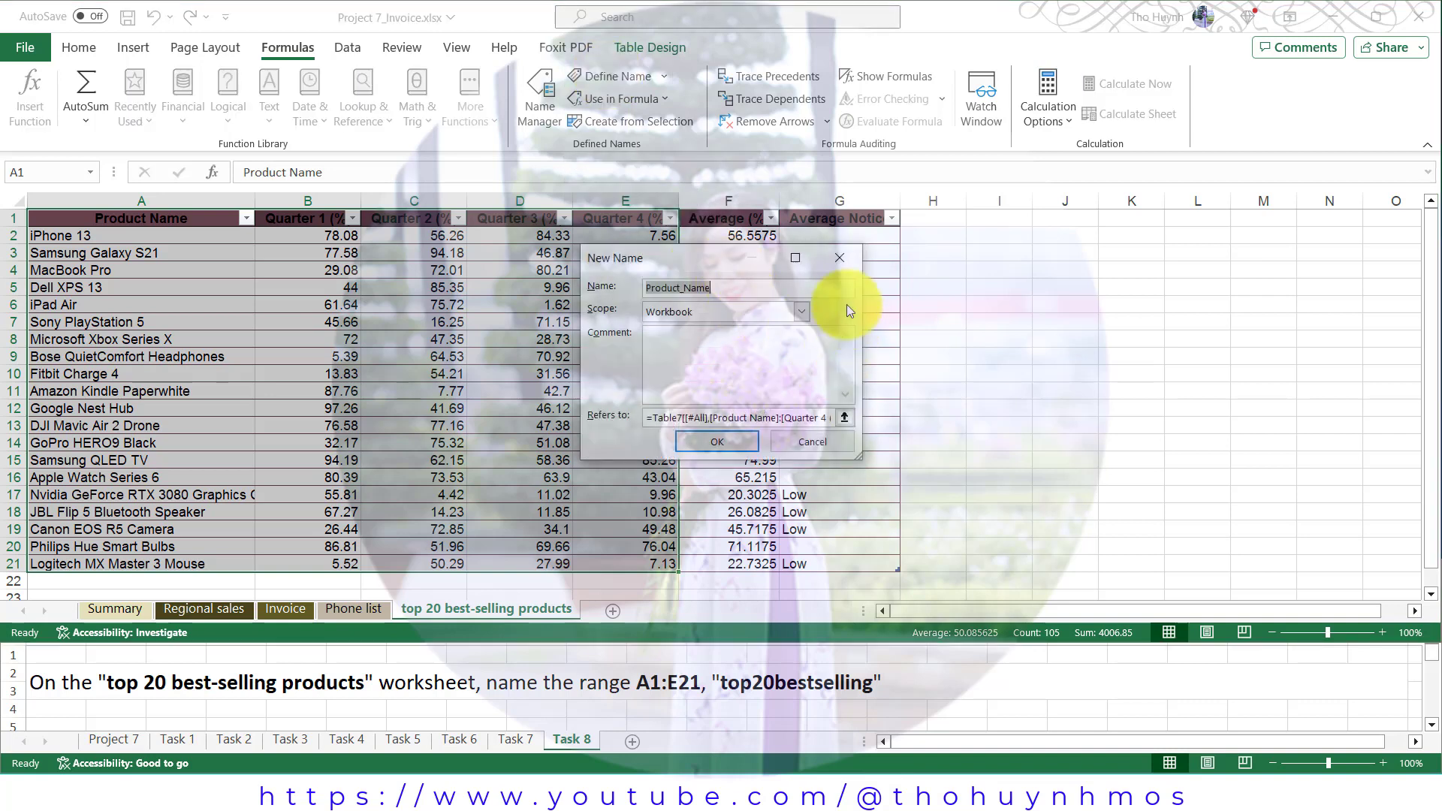
text(top)
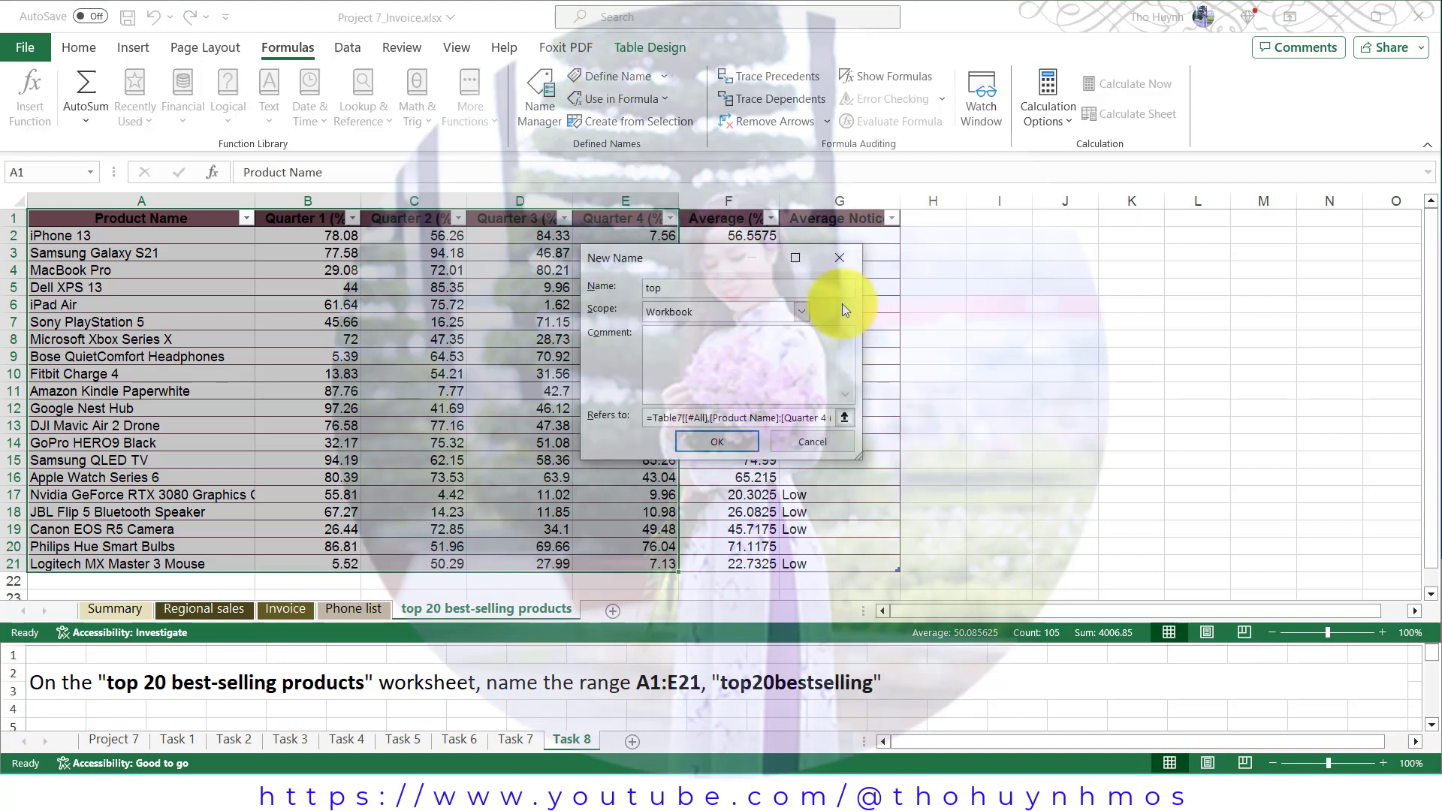
text(20b)
text(est)
text(s)
text(elling)
click(715, 443)
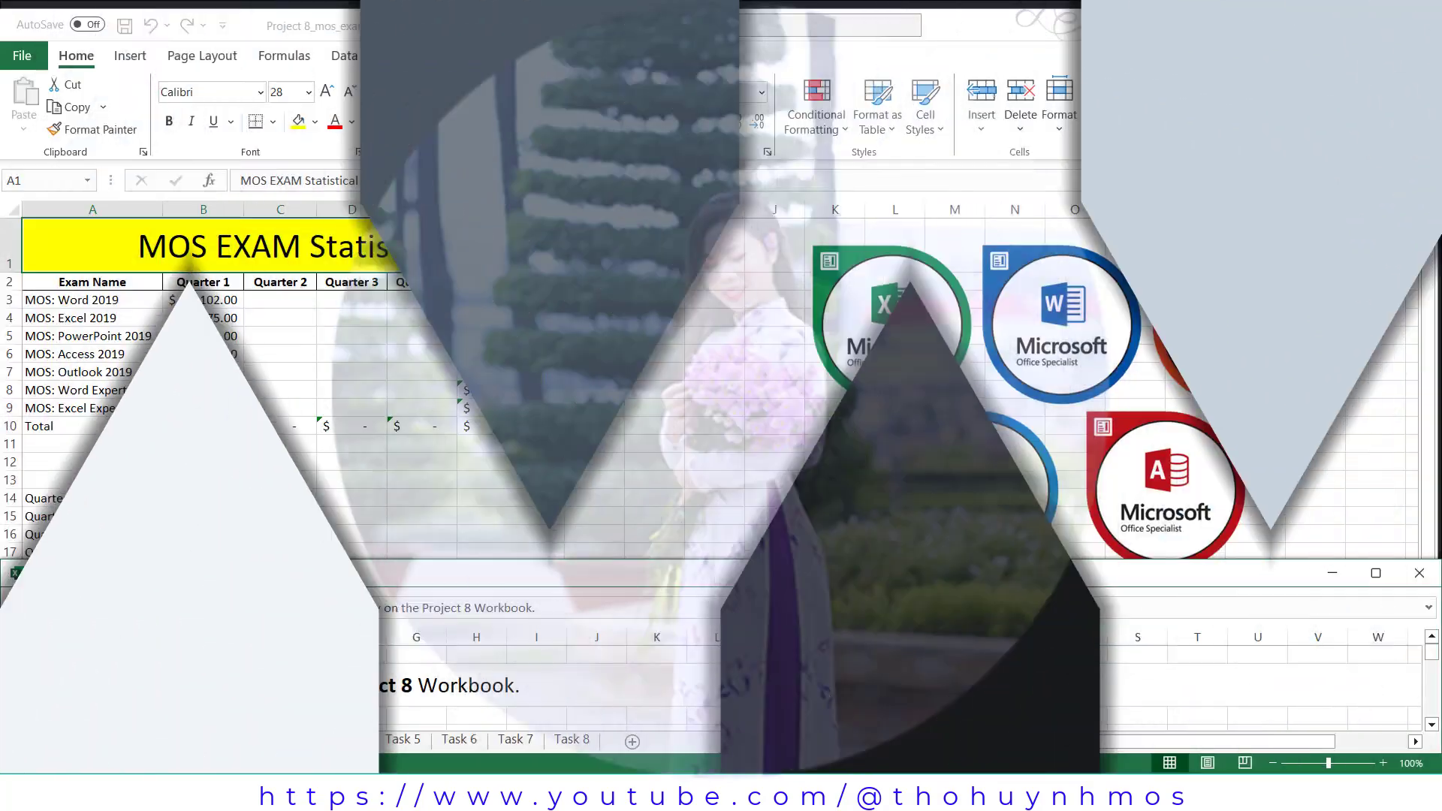
Show the Project 8 overview, then the Task 1 Quarter 2 formula instructions
click(105, 742)
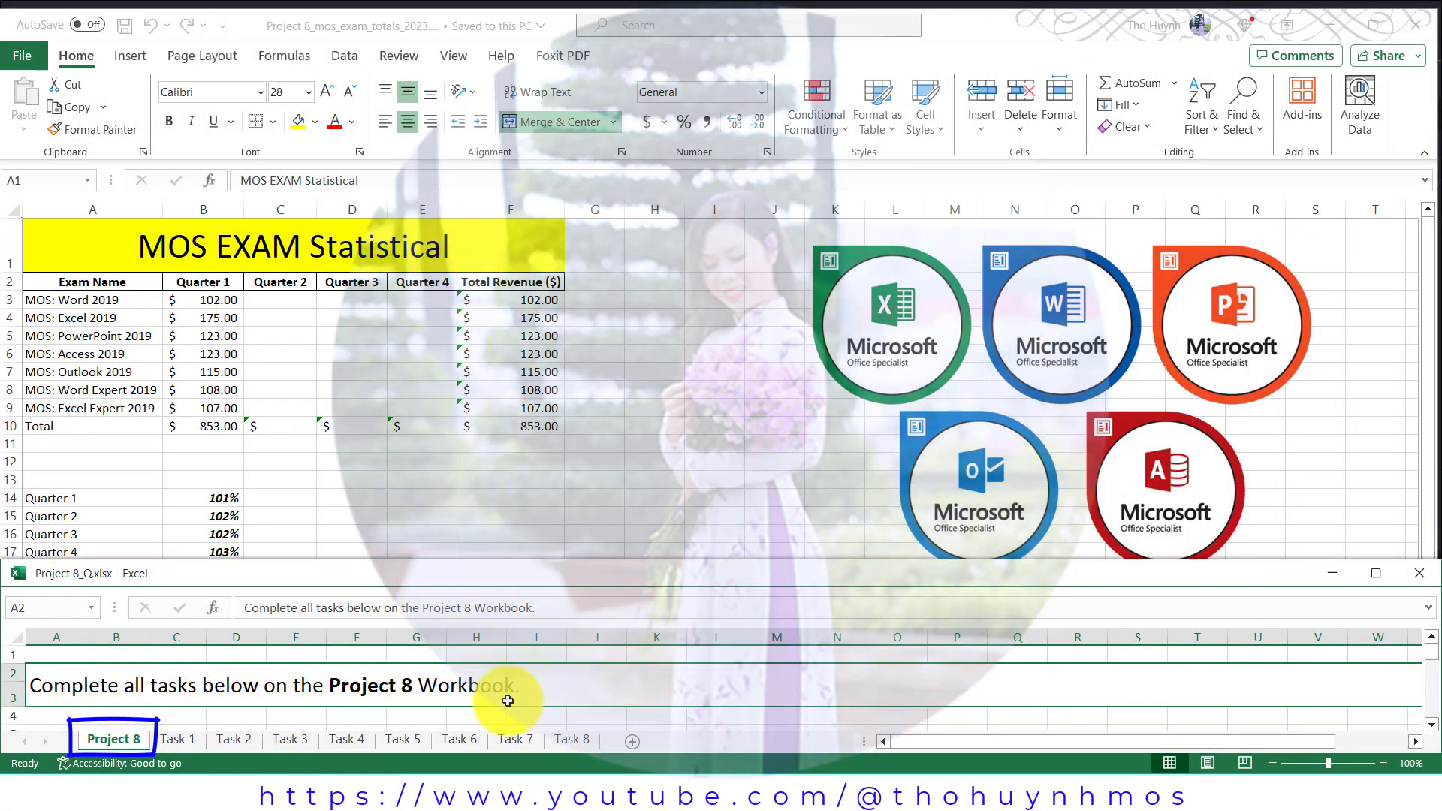
click(190, 741)
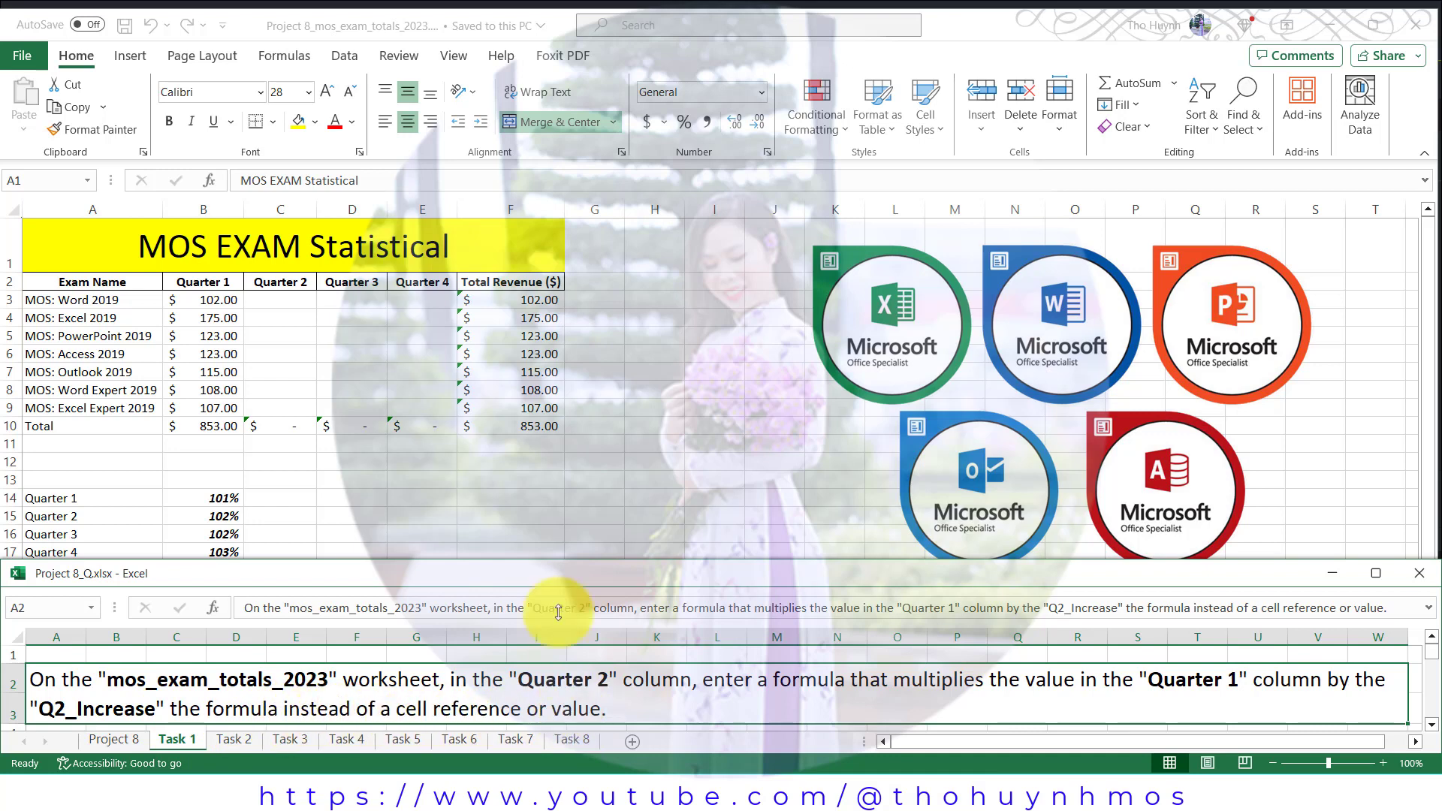
Enter the formula =B3*Q2_Increase in cell C3 of the Quarter 2 column
click(532, 509)
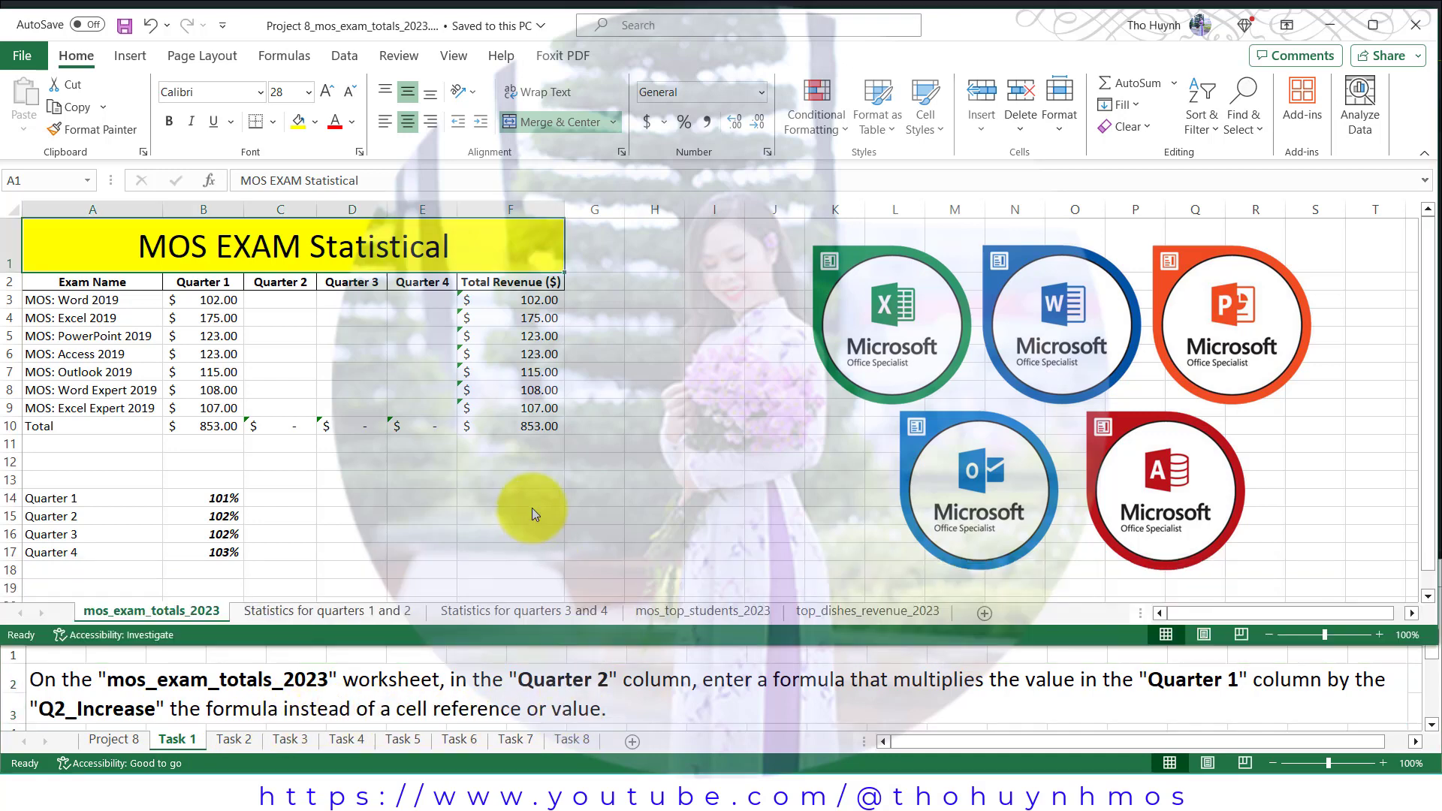
click(294, 298)
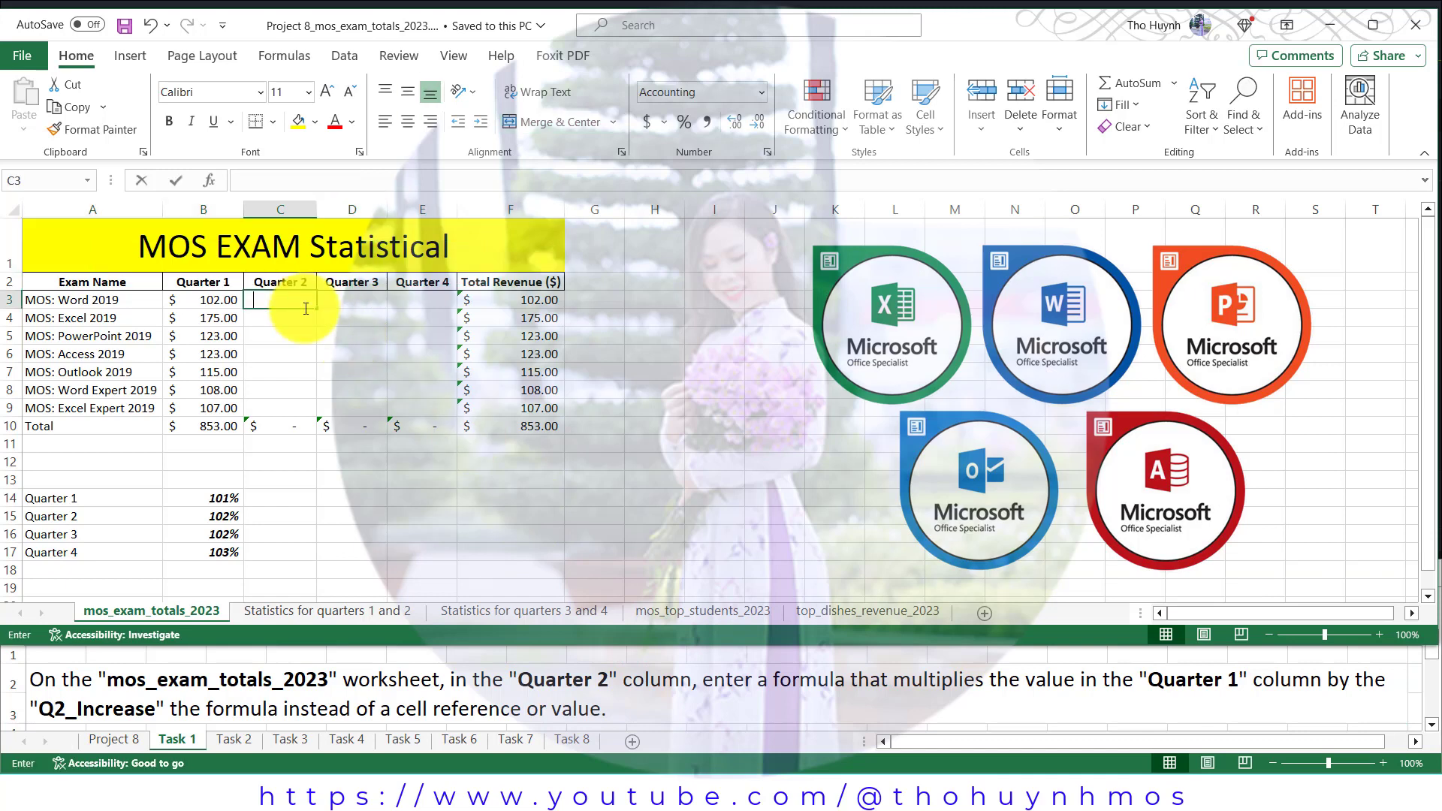
text(=)
click(185, 297)
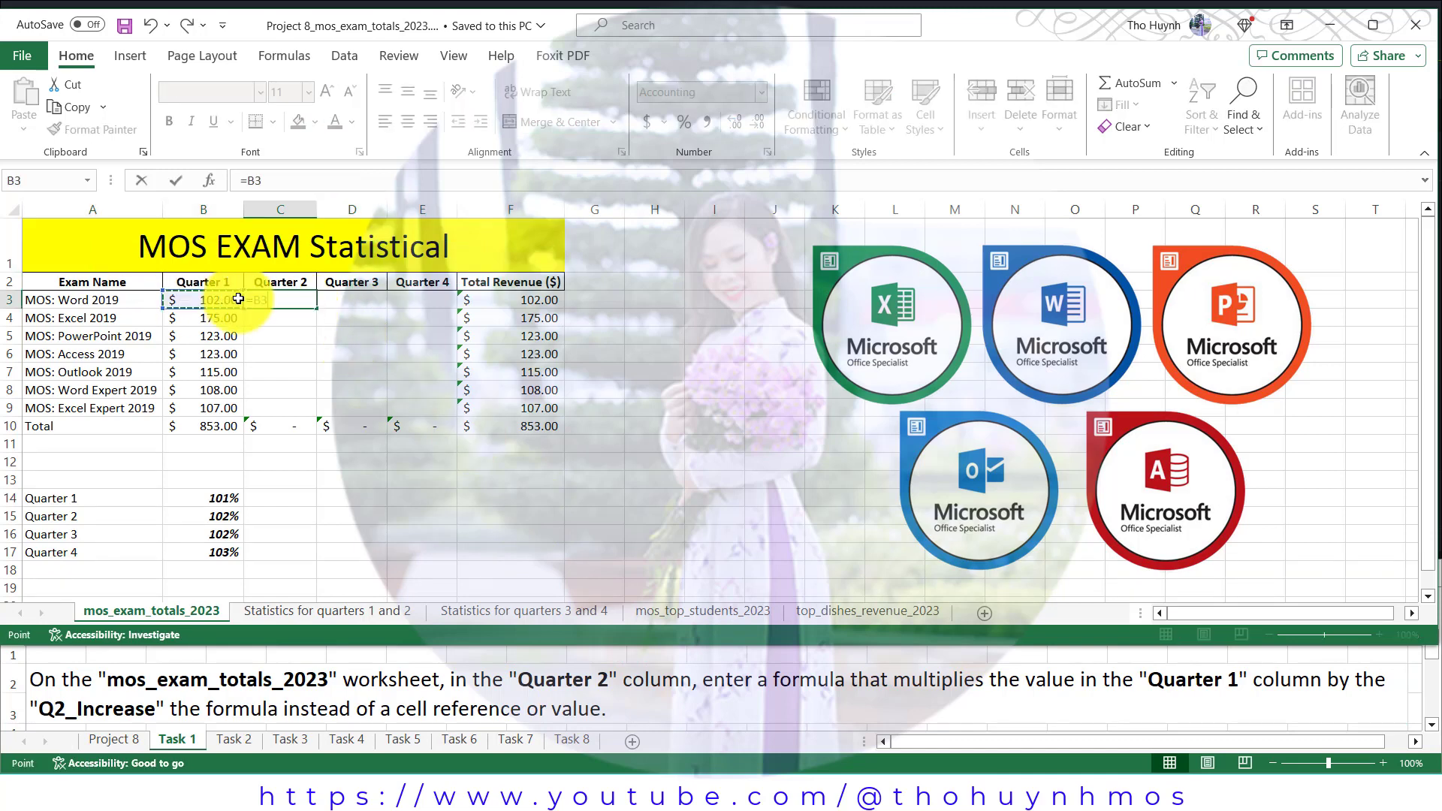
text(*)
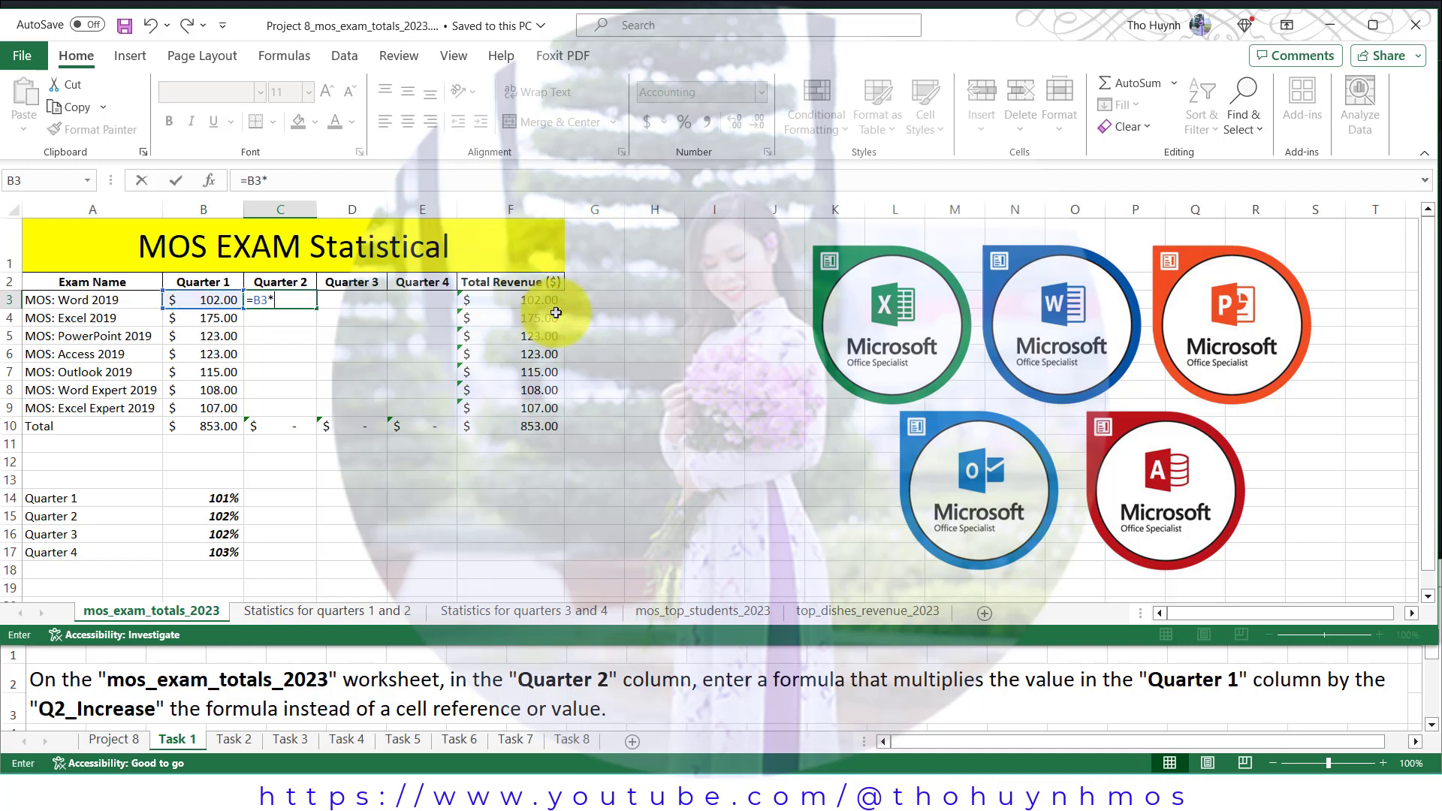
text(Q2)
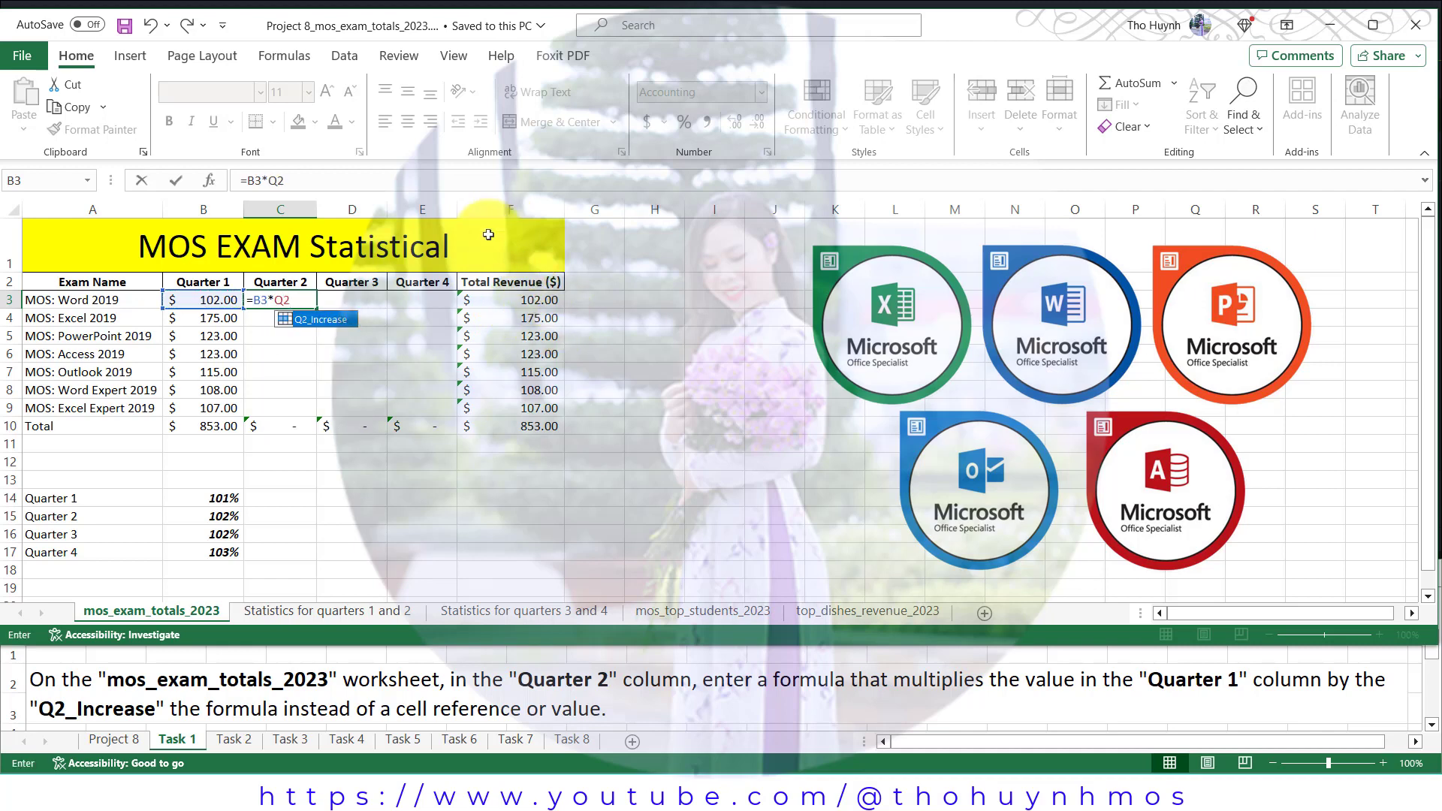
double_click(315, 319)
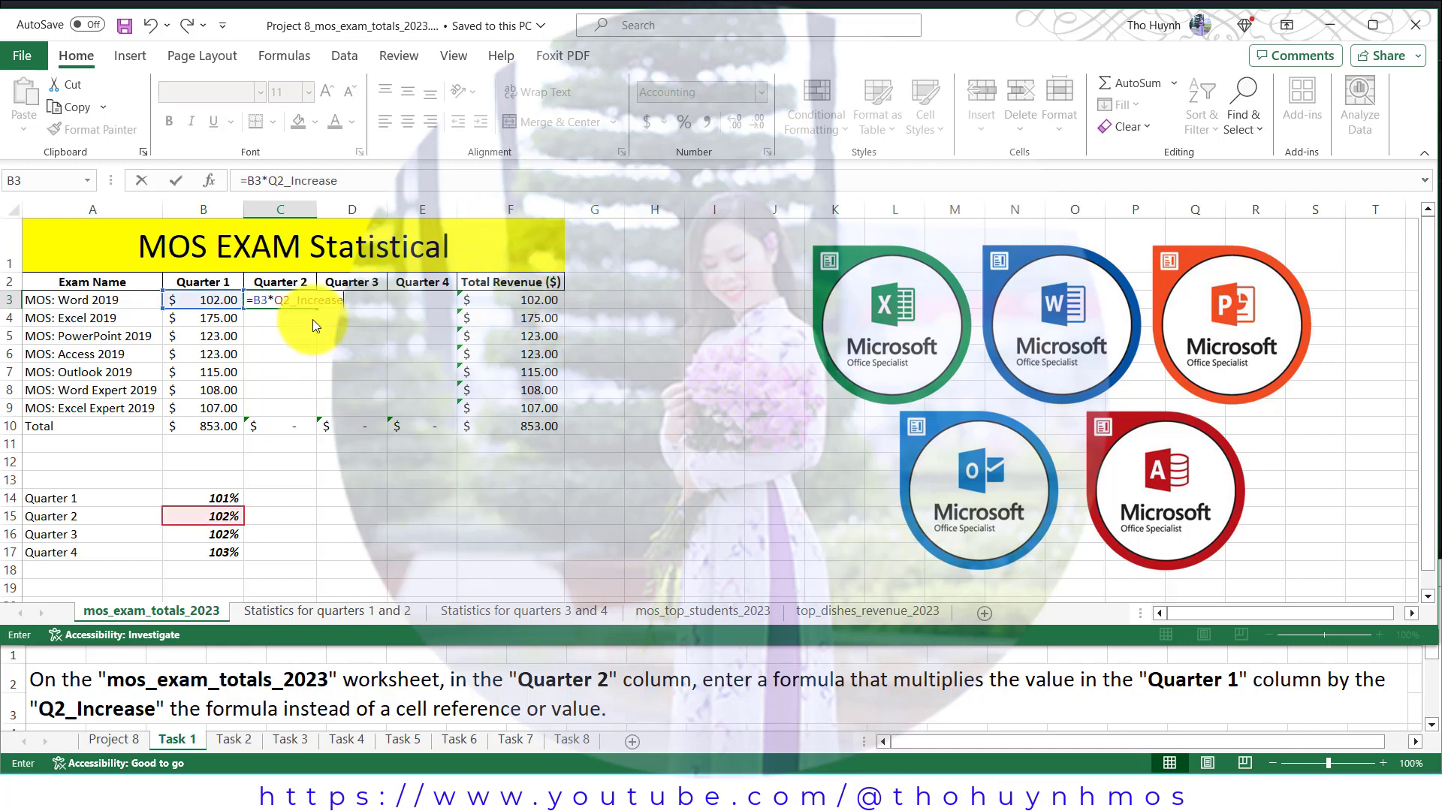
key(Return)
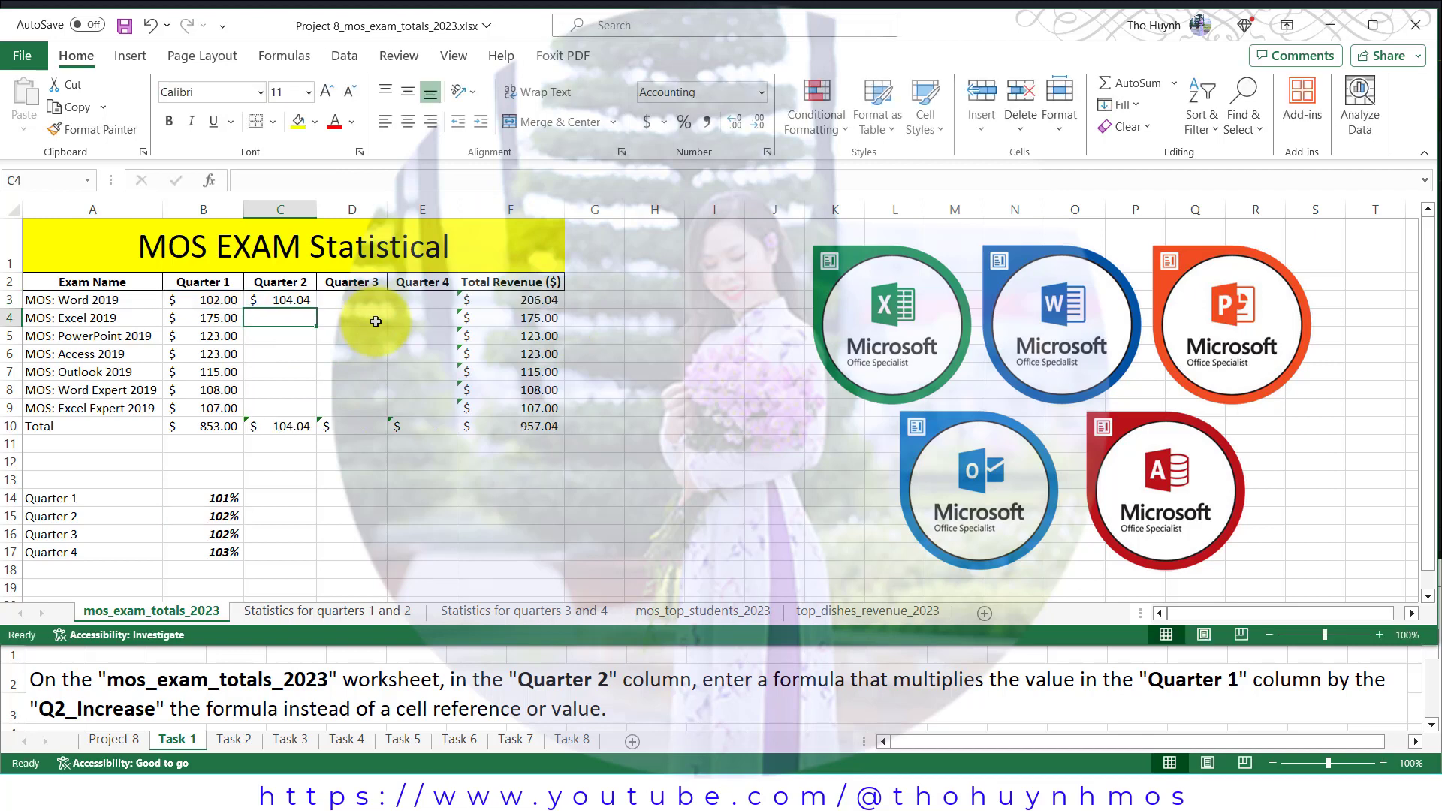
Fill the C3 formula down through C9, giving values 104.04 to 109.14
click(294, 299)
drag(316, 308, 335, 411)
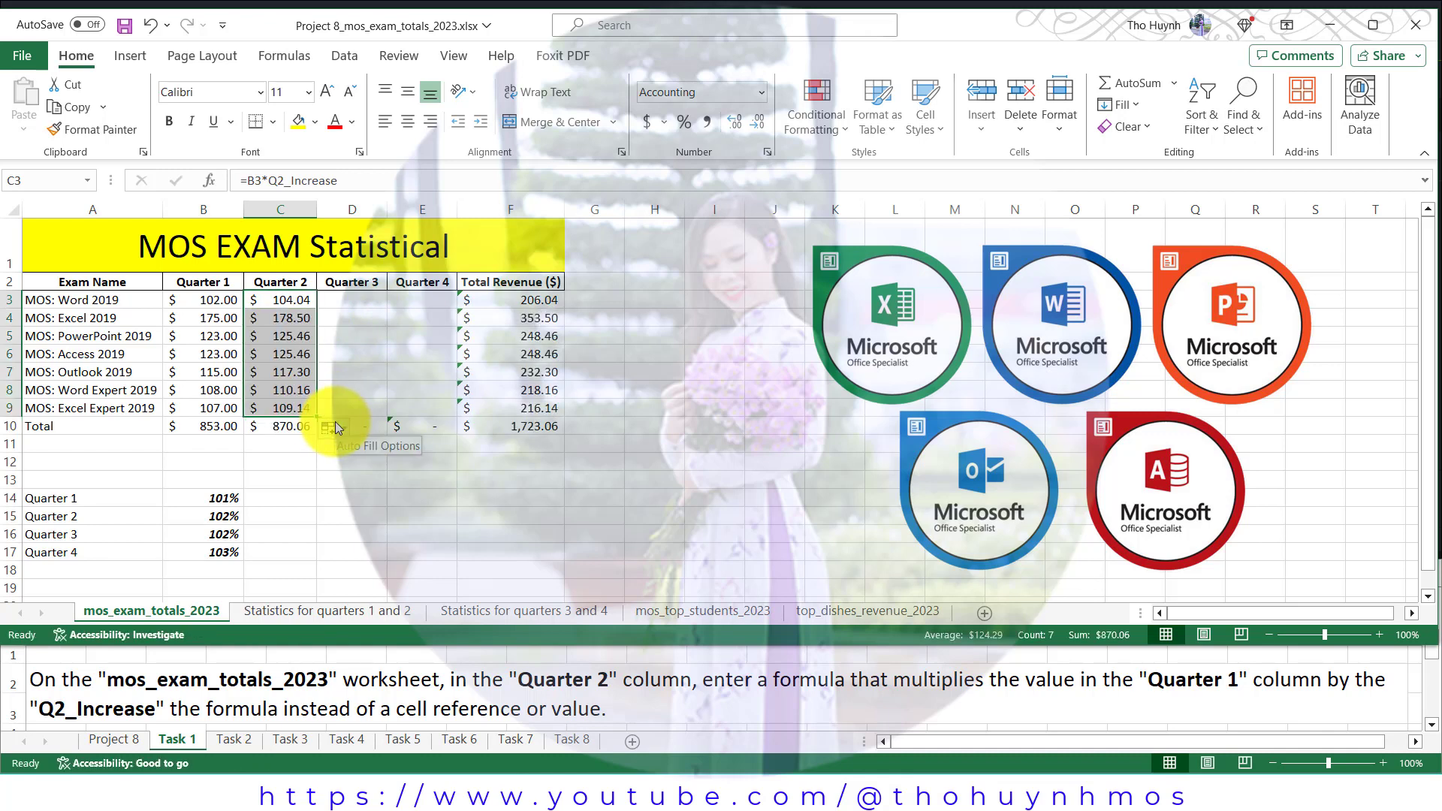
click(353, 462)
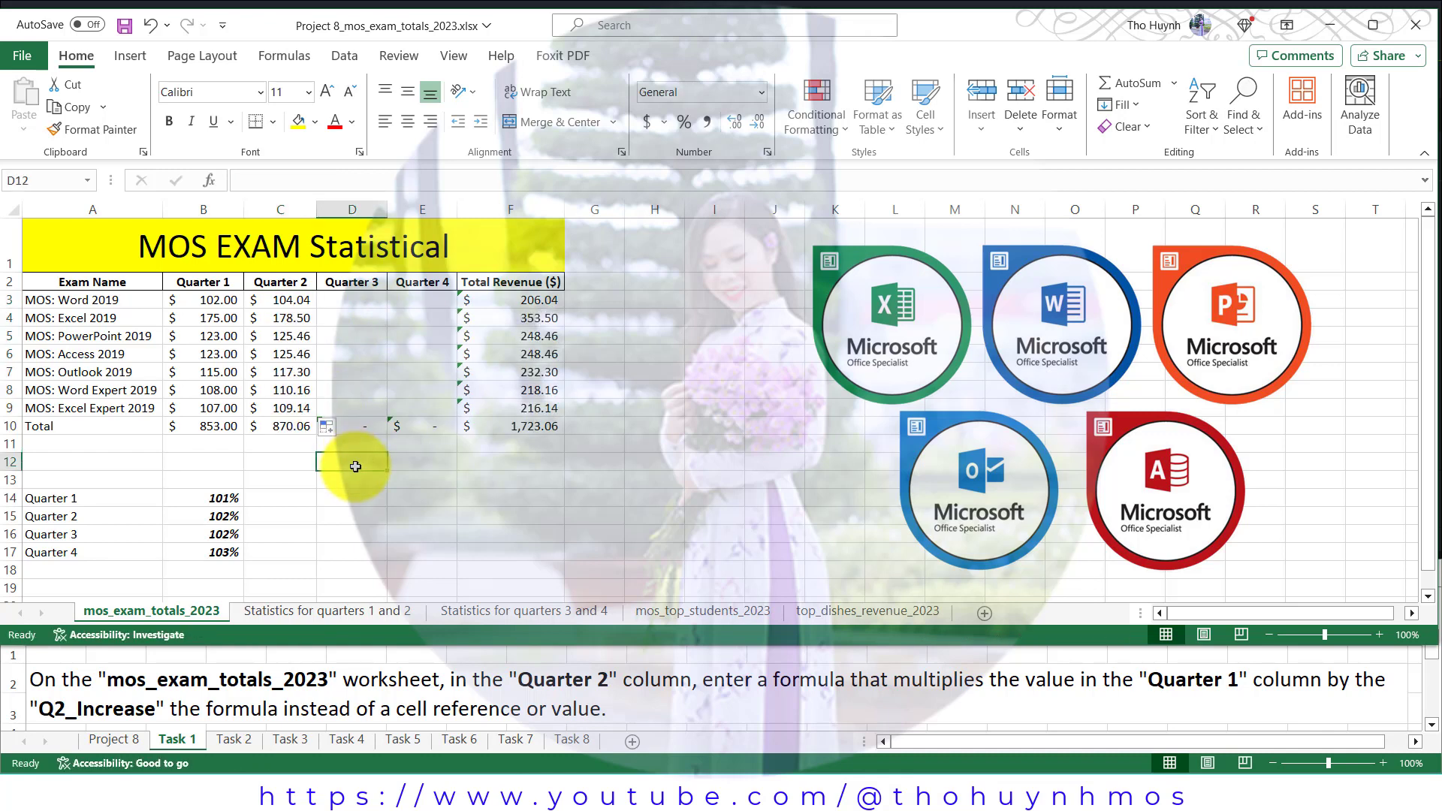
Display the Task 2 instructions, then return to the data workbook
click(237, 739)
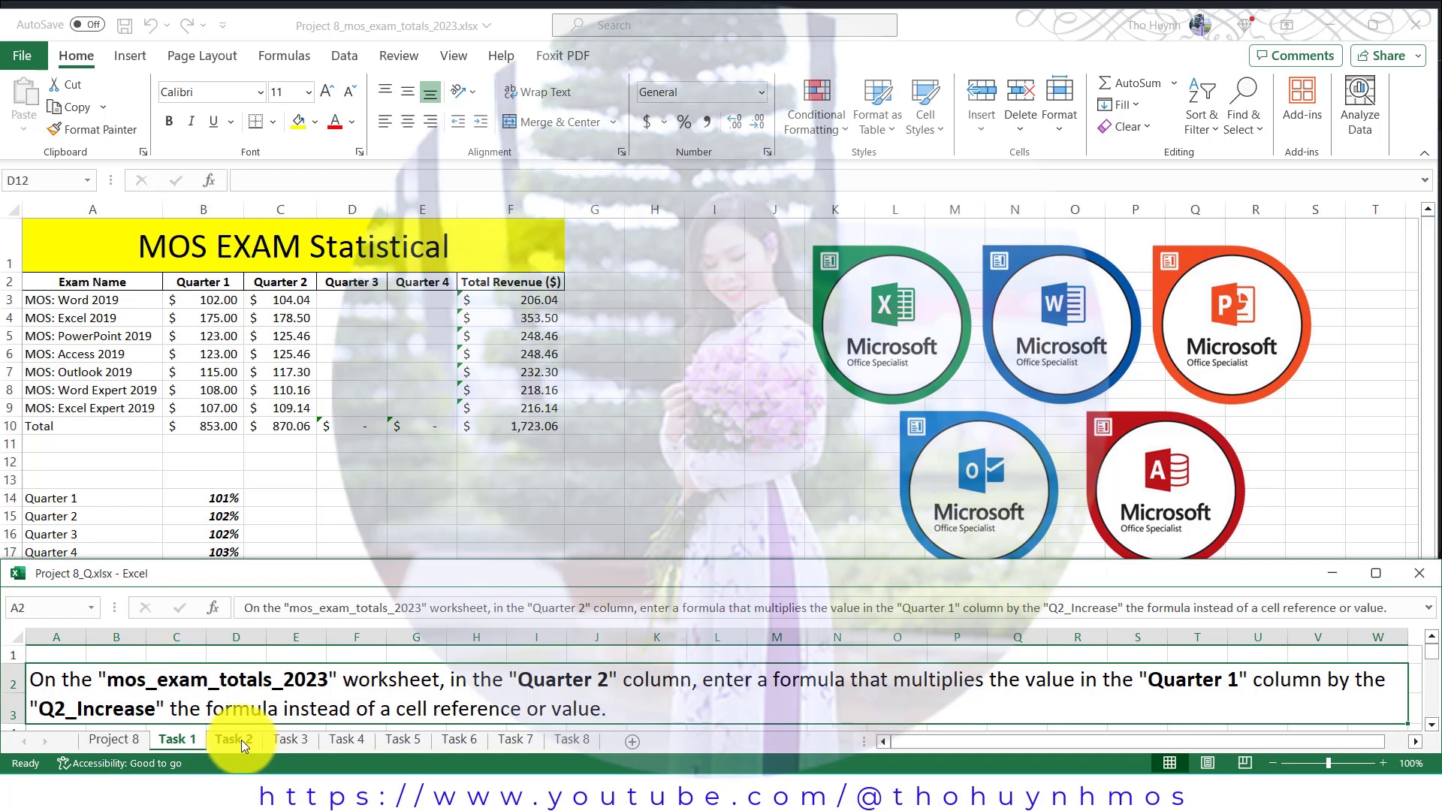
click(236, 741)
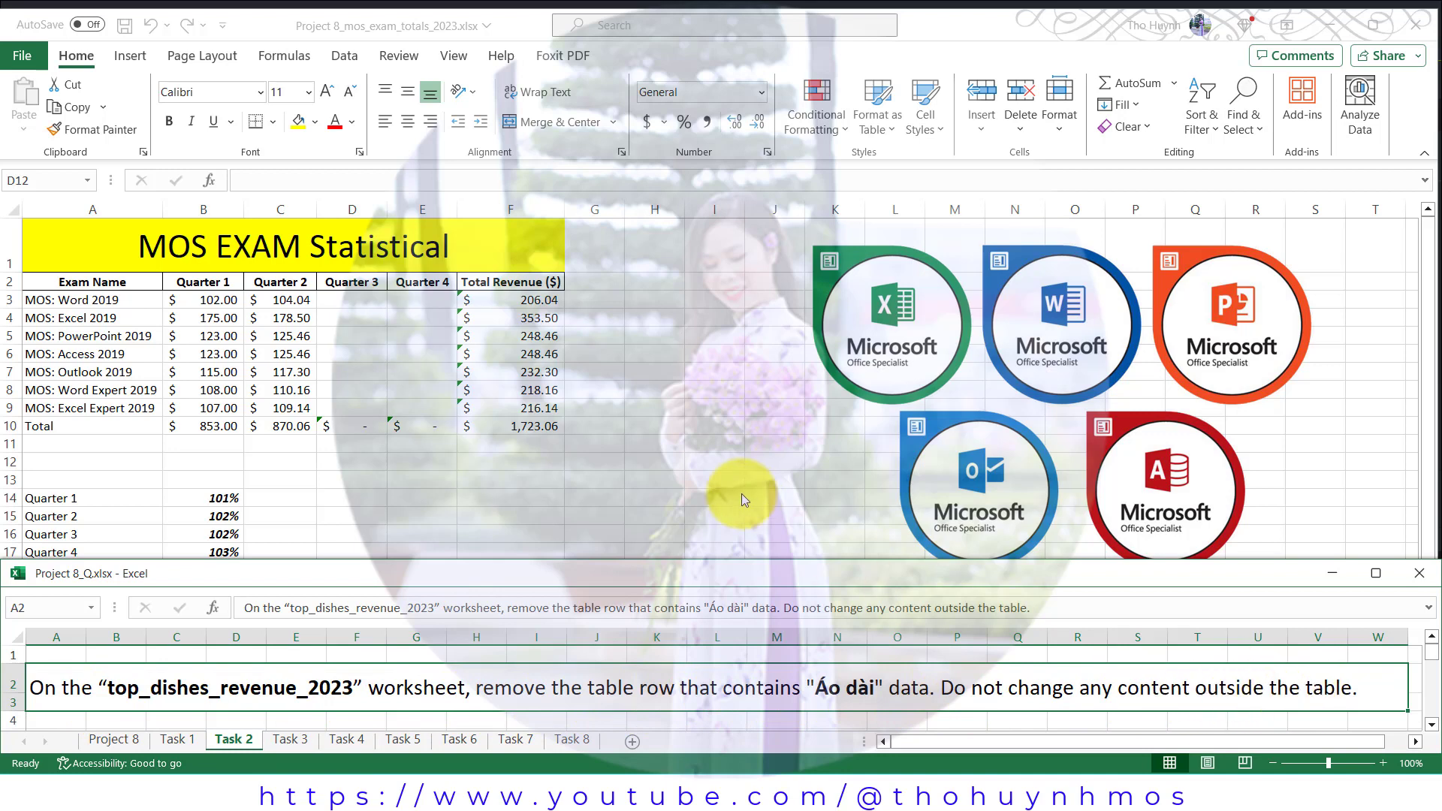
key(alt+Tab)
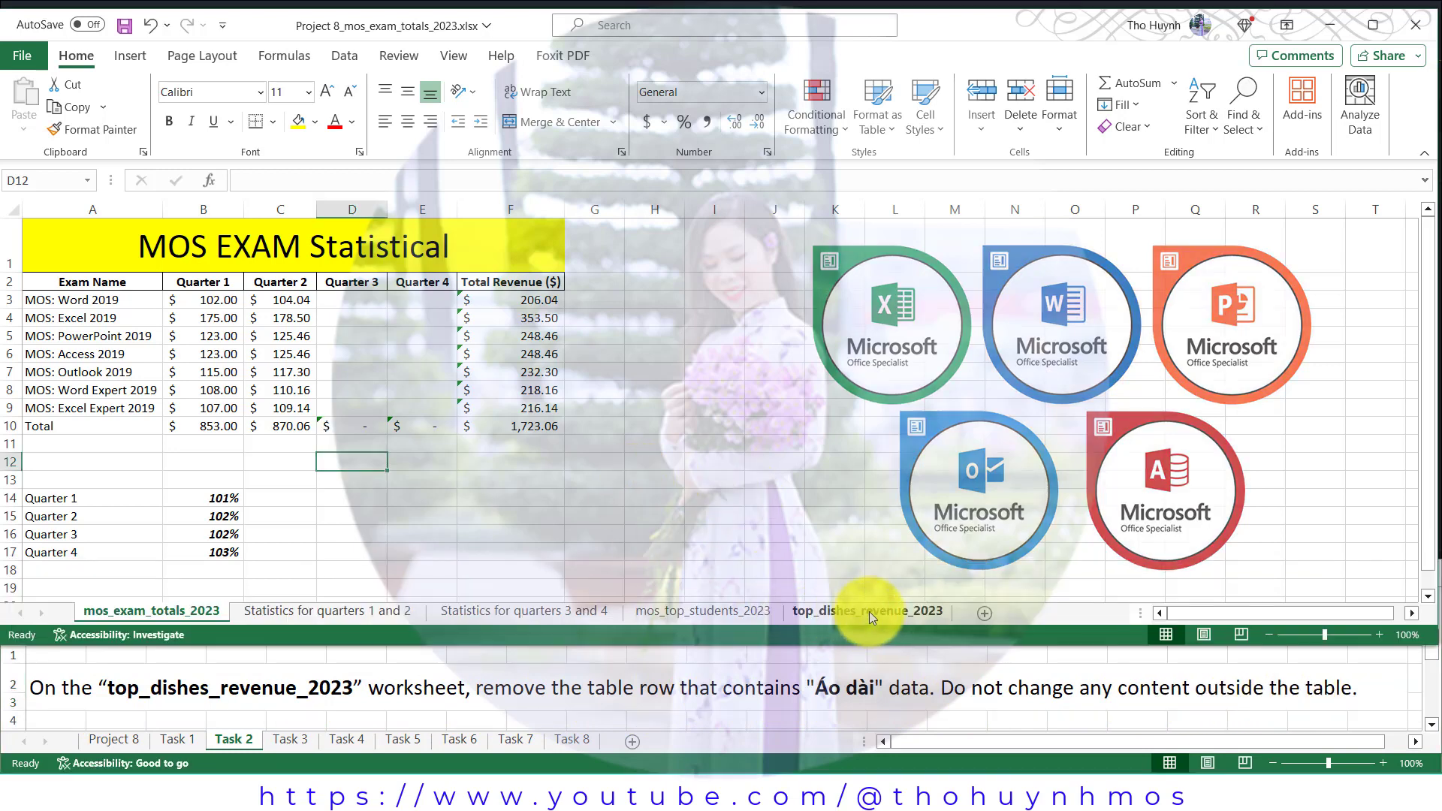
Delete the Áo dài row from the top_dishes_revenue_2023 table with Delete Sheet Rows
click(868, 612)
scroll(308, 385, down, 1)
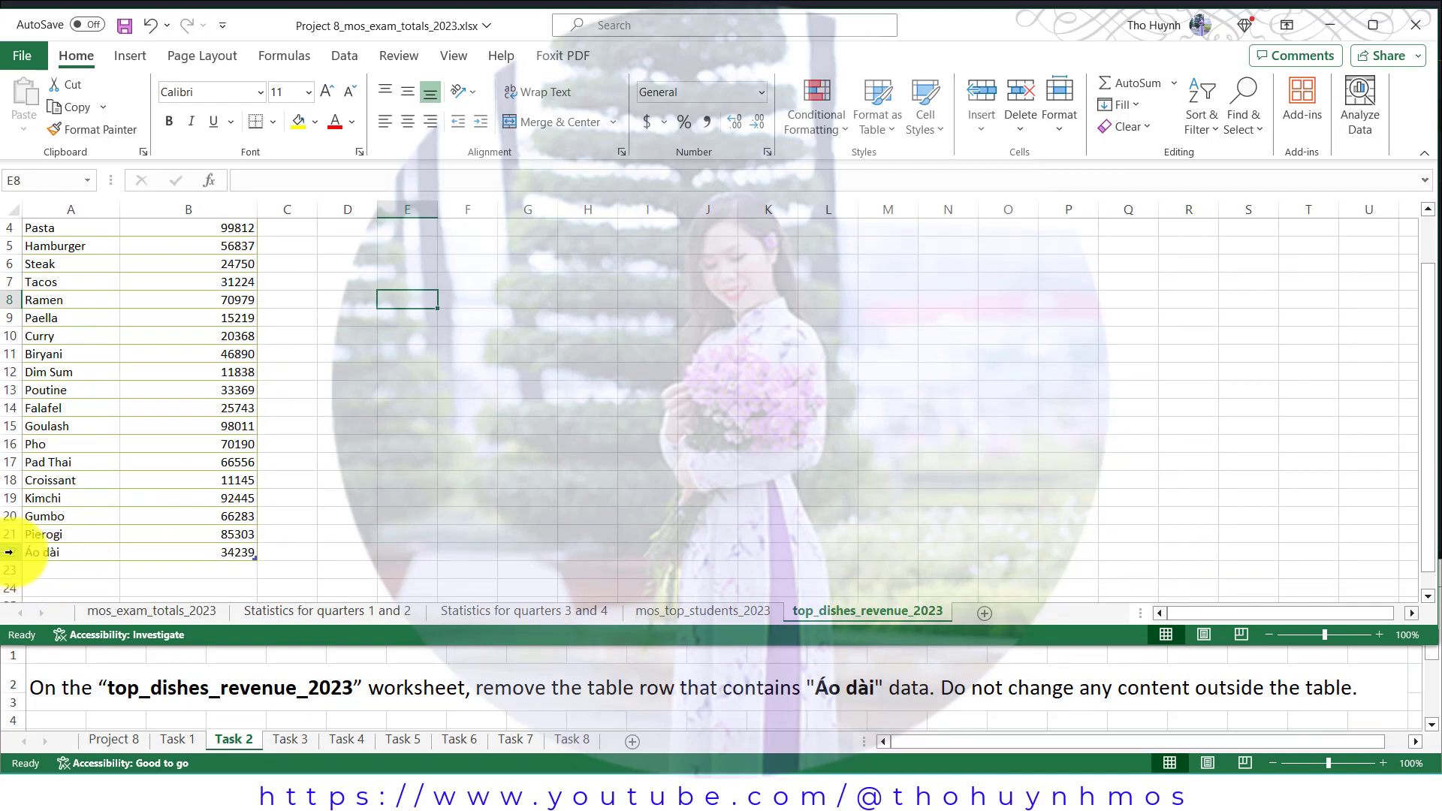
click(9, 552)
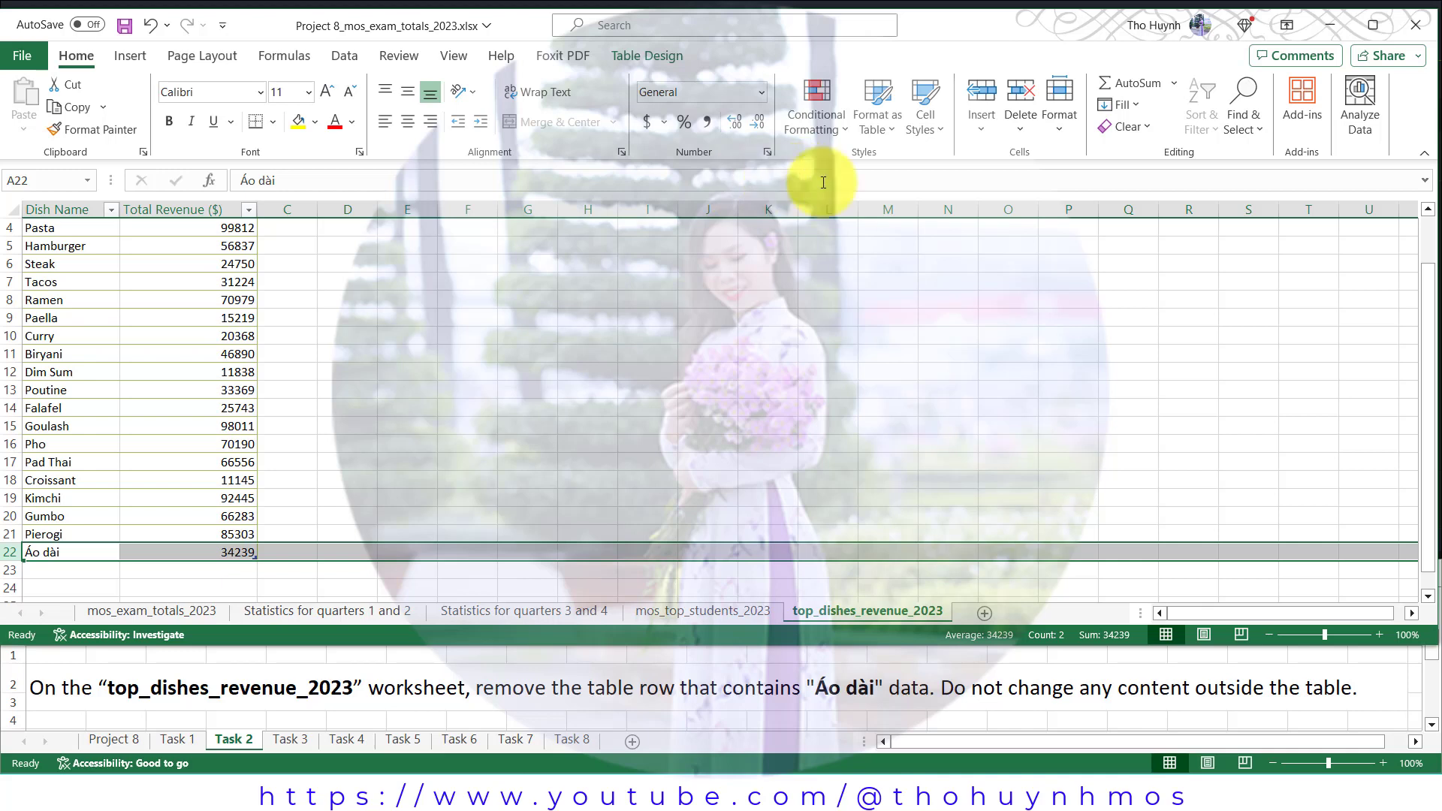
click(1017, 134)
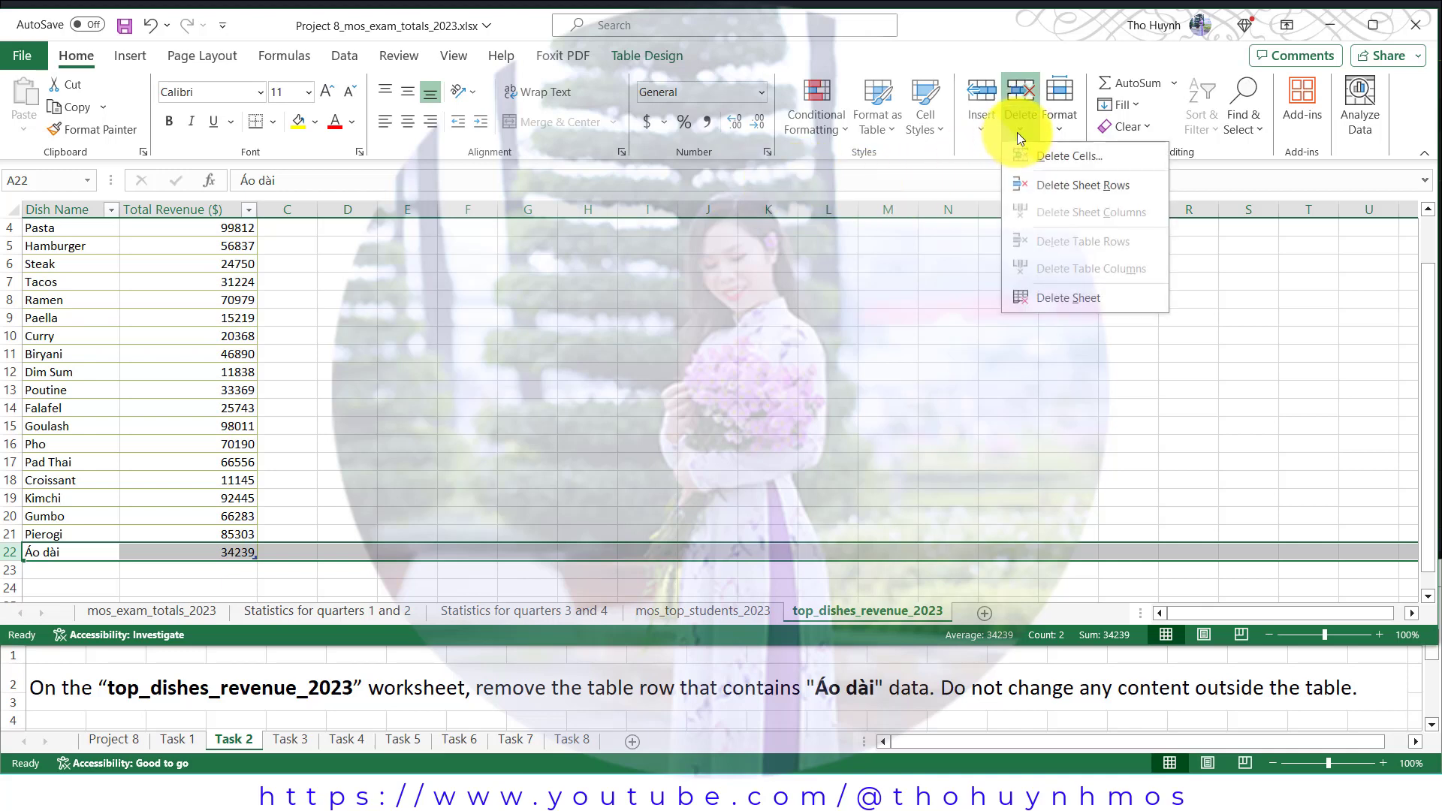
click(1069, 187)
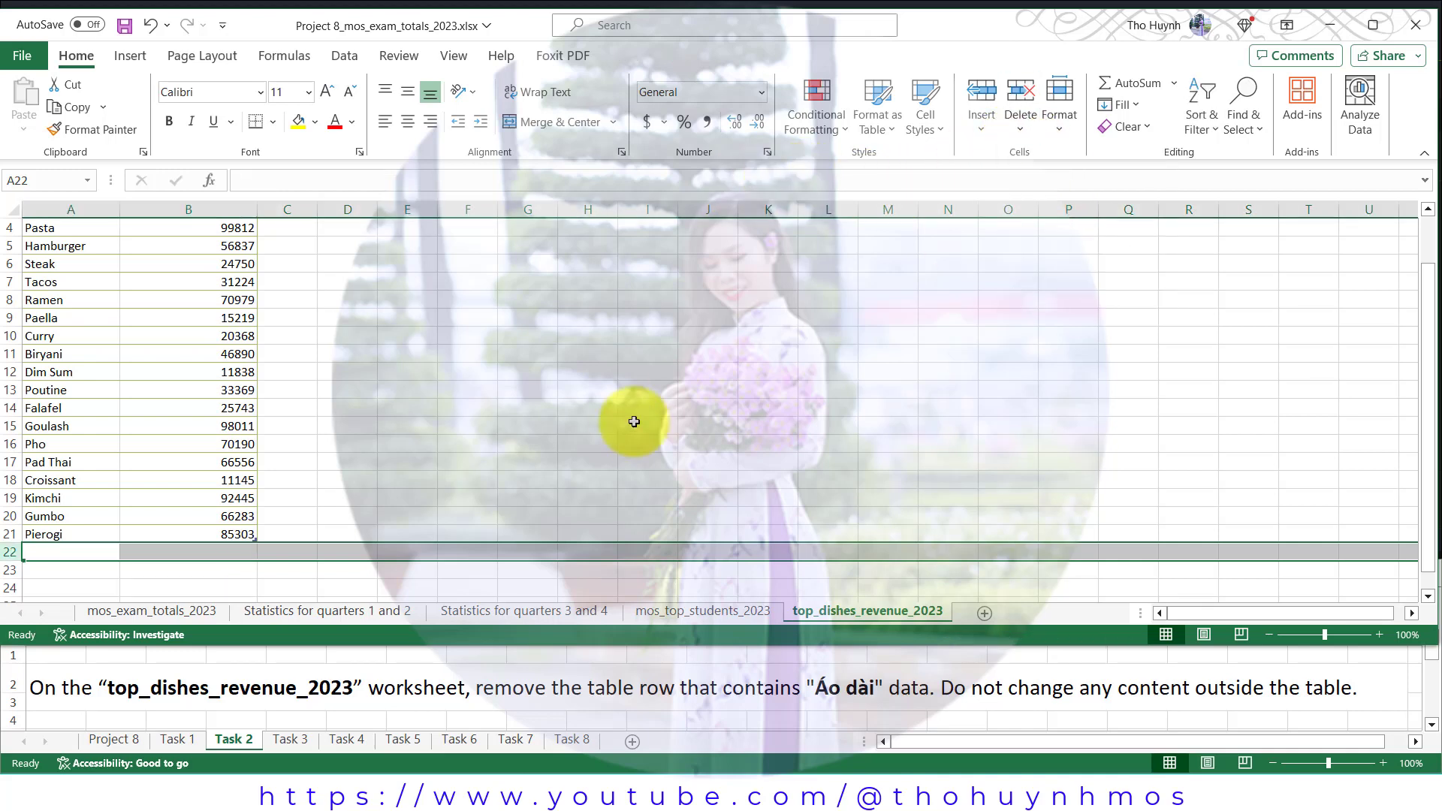
click(606, 425)
After reading Task 3, select the Test Site Name cells A1:A21 on Statistics for quarters 1 and 2
click(285, 739)
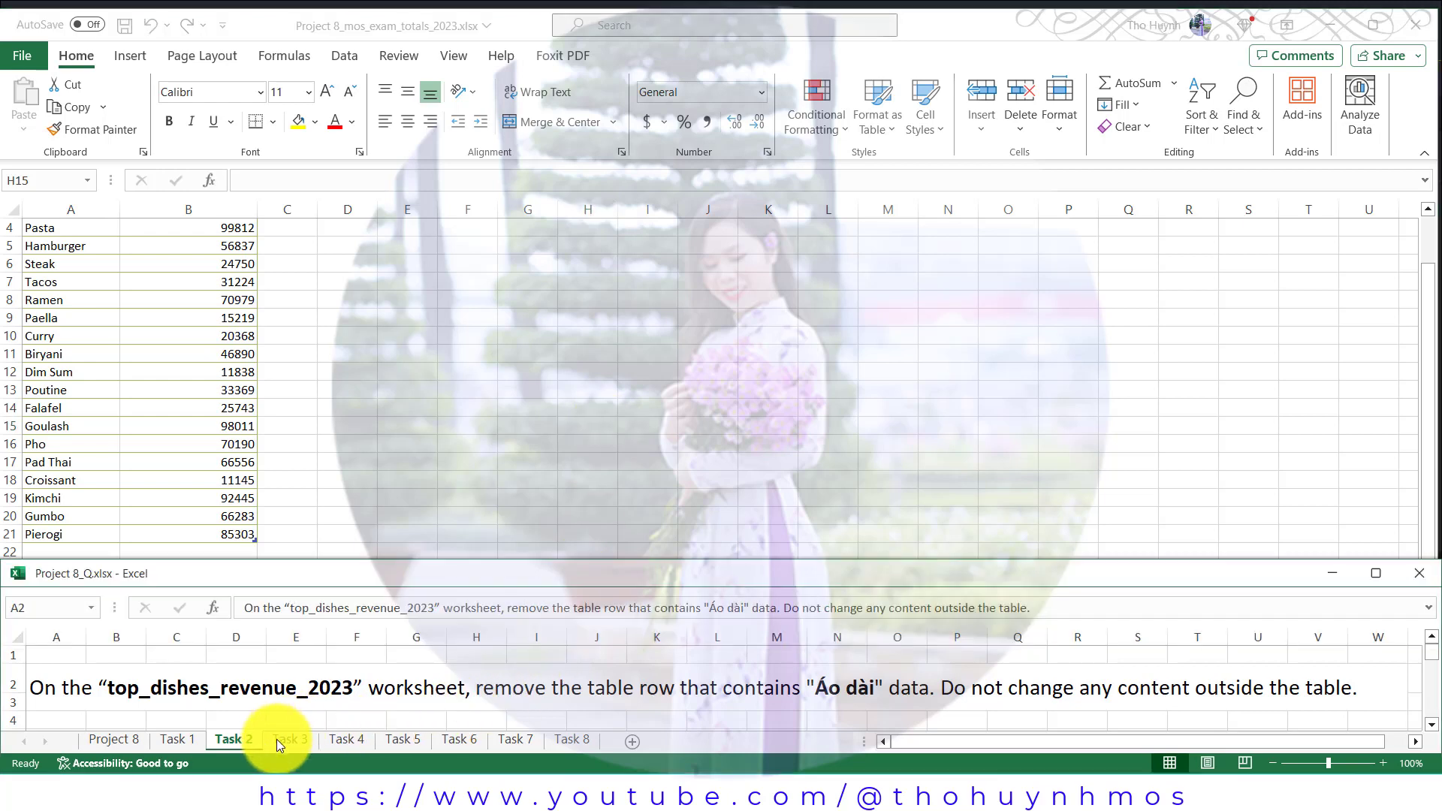
click(290, 739)
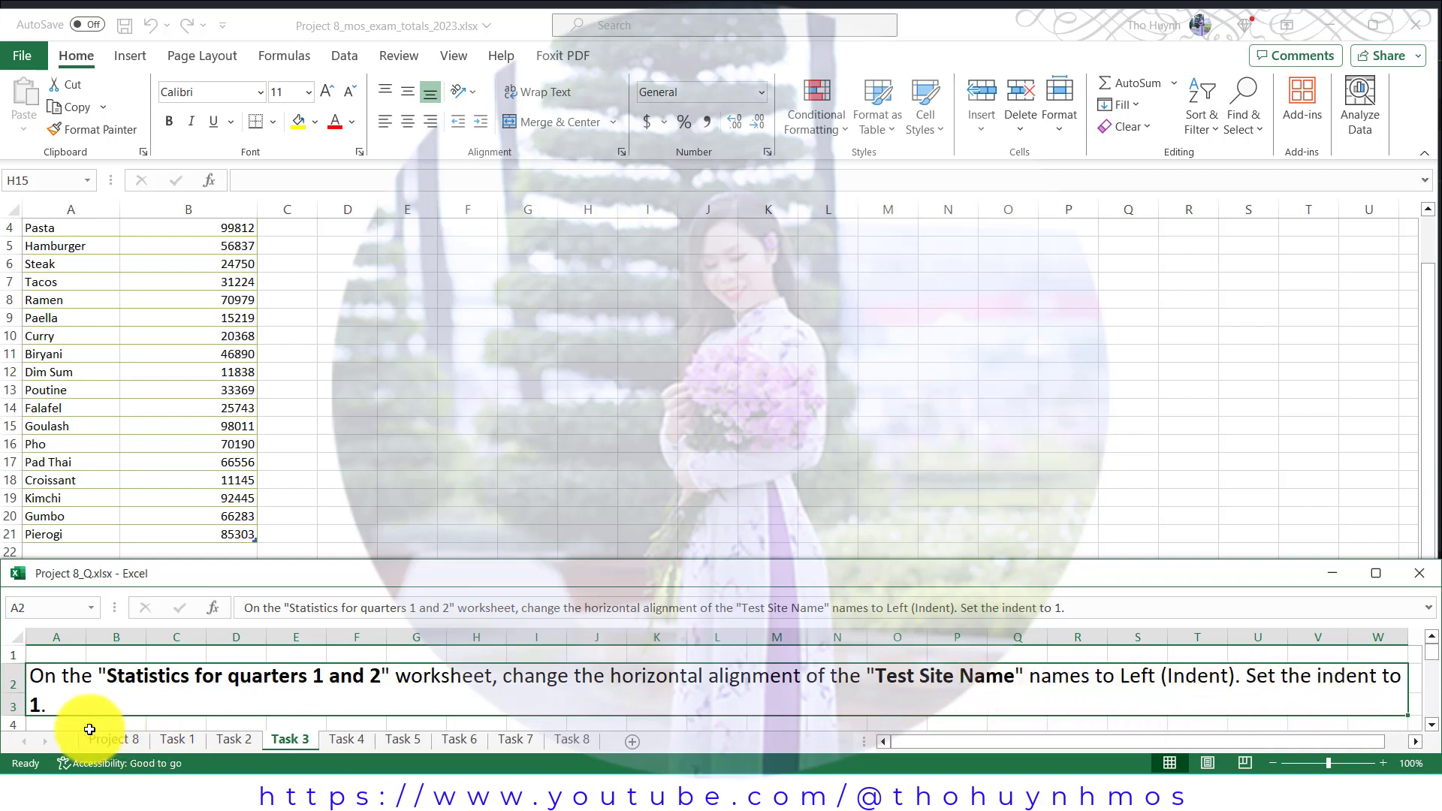
click(409, 511)
click(339, 612)
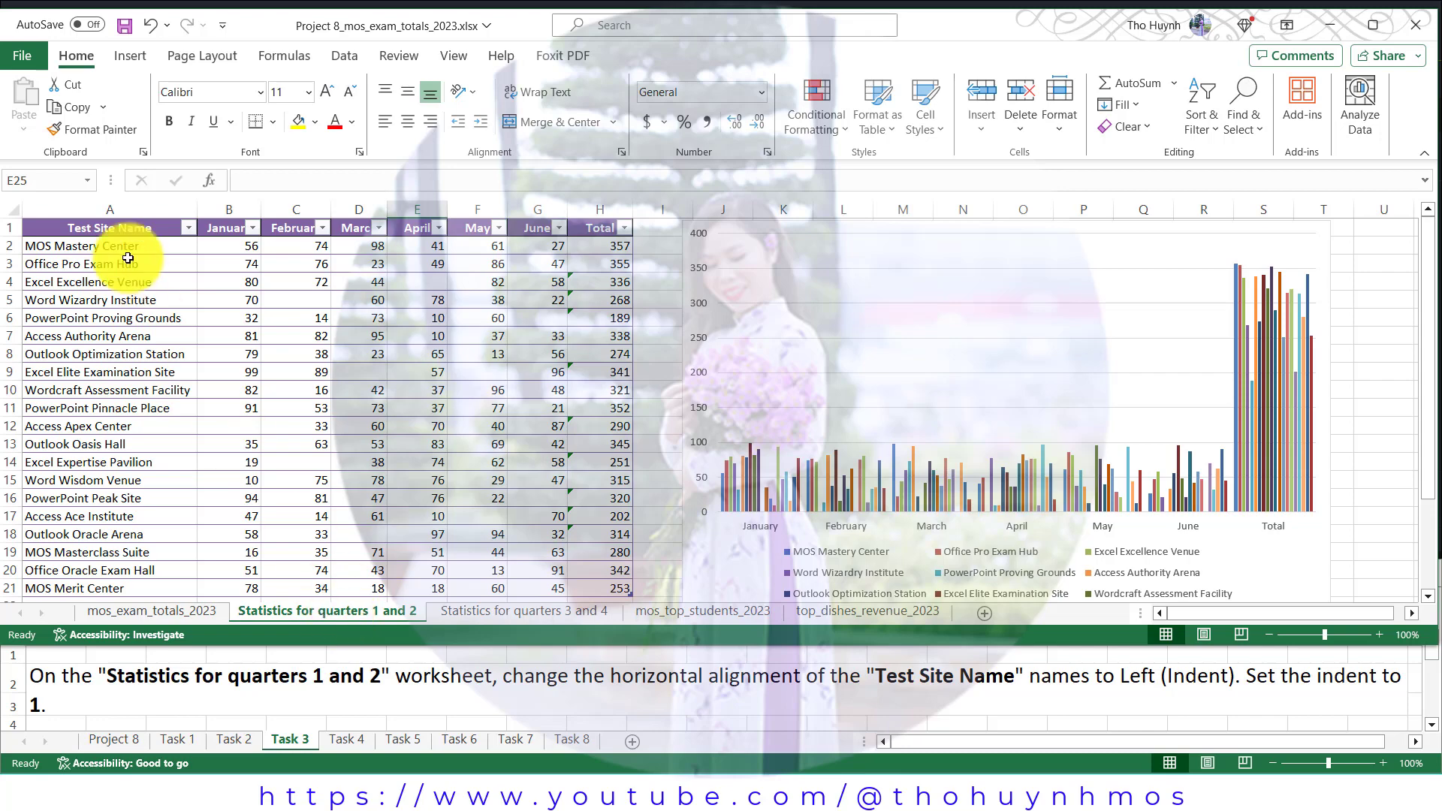
click(117, 227)
mouse_move(122, 240)
mouse_down()
mouse_move(126, 475)
mouse_move(124, 461)
mouse_up()
Align the site names Left (Indent) with indent 1 and show the Task 4 instructions
scroll(272, 443, up, 3)
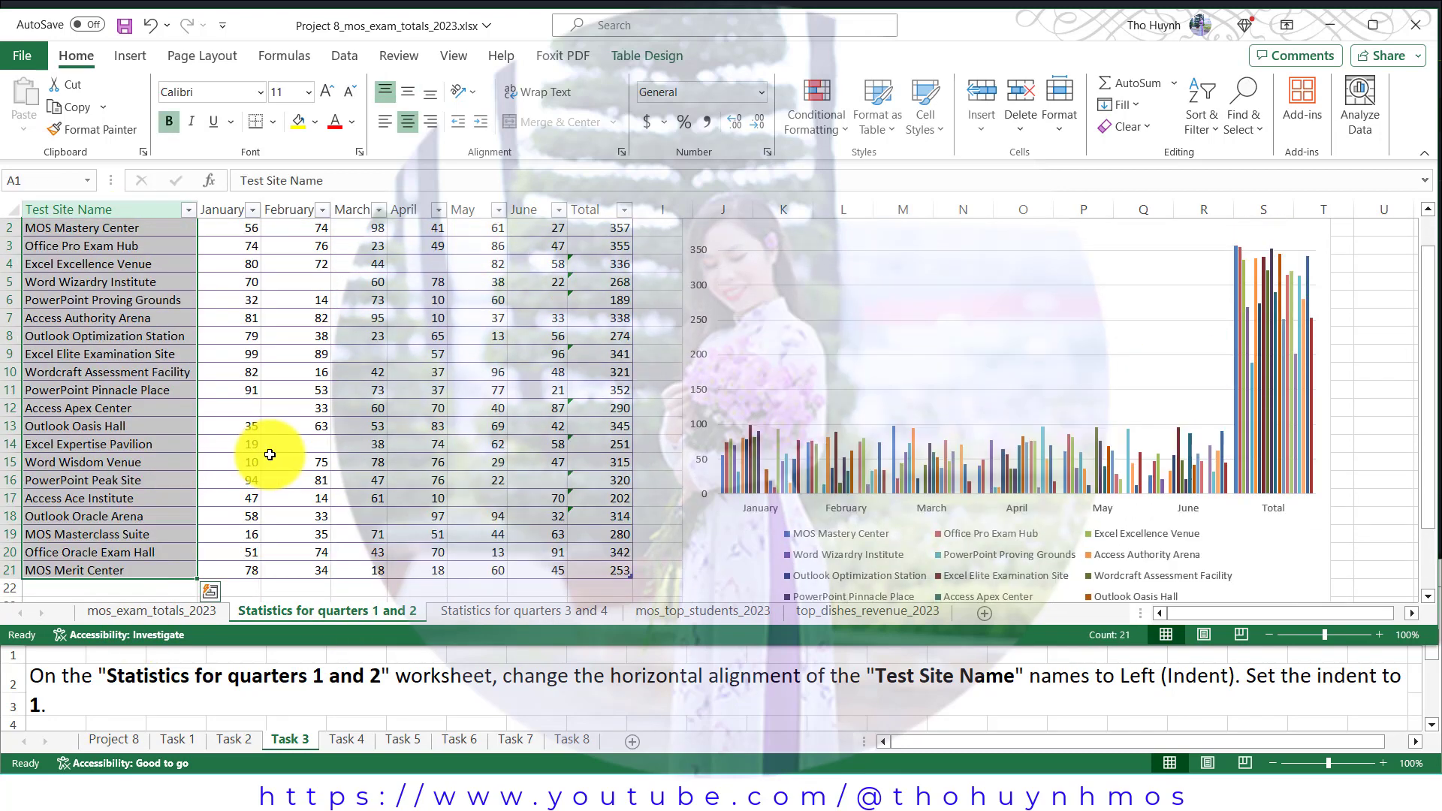
click(625, 153)
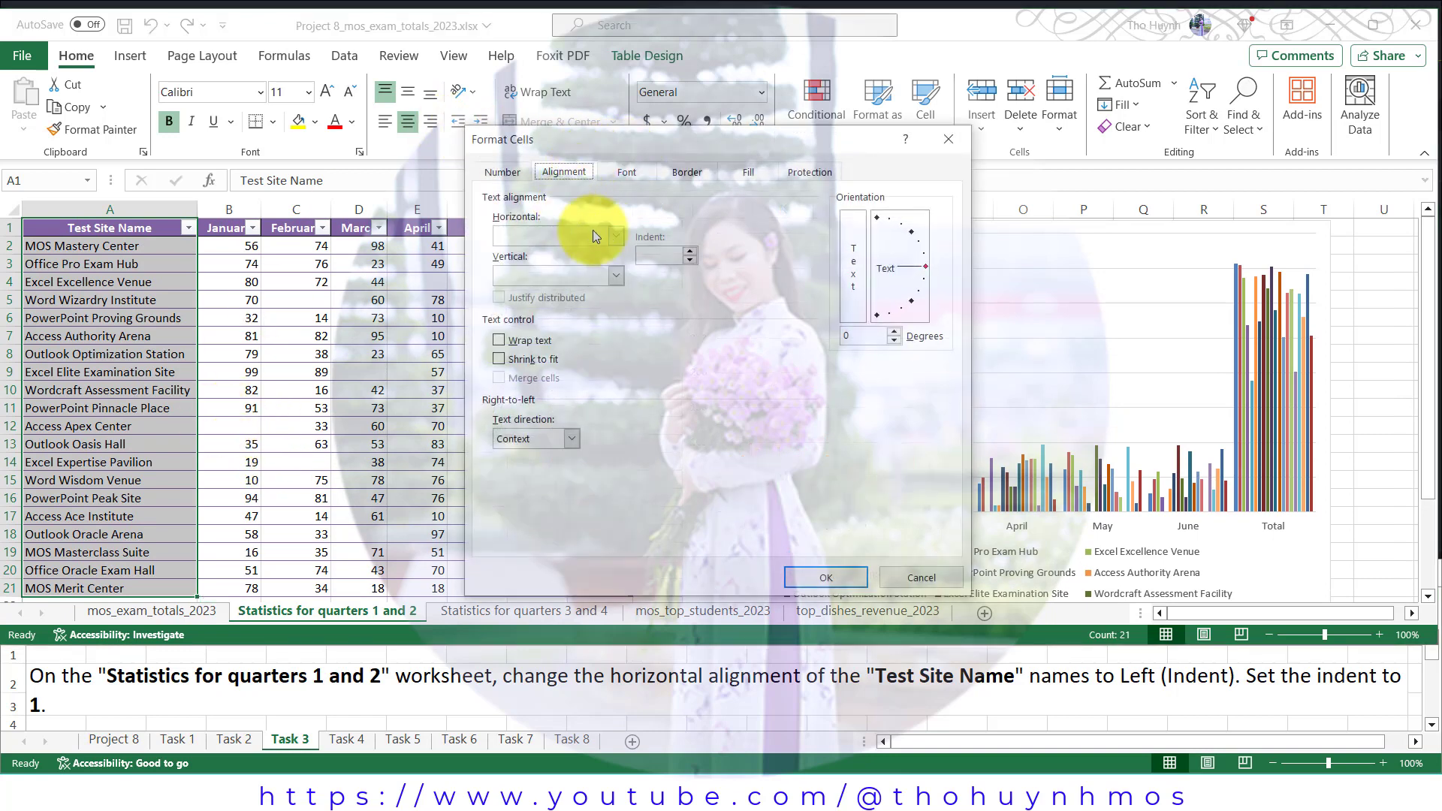
click(616, 235)
click(547, 266)
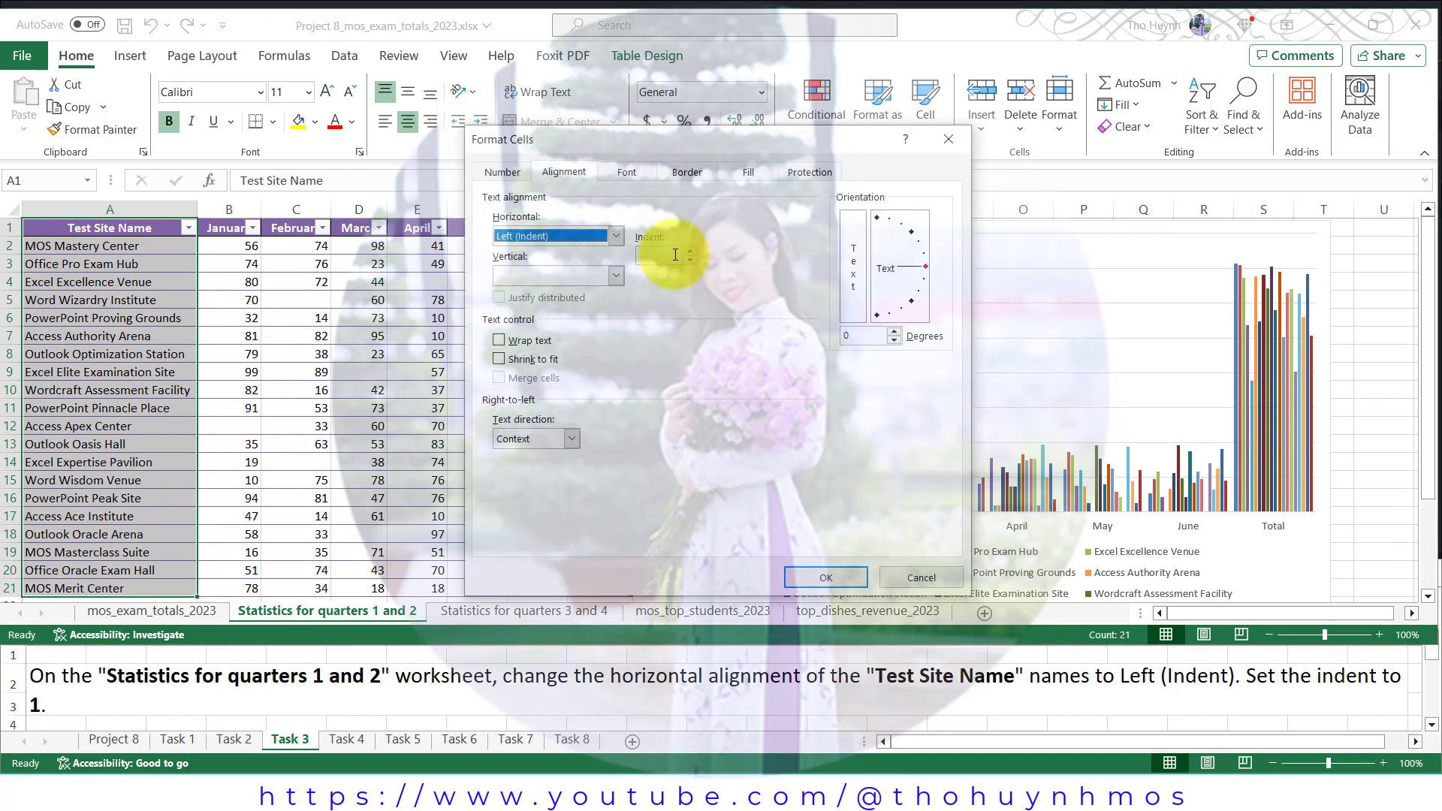
key(Tab)
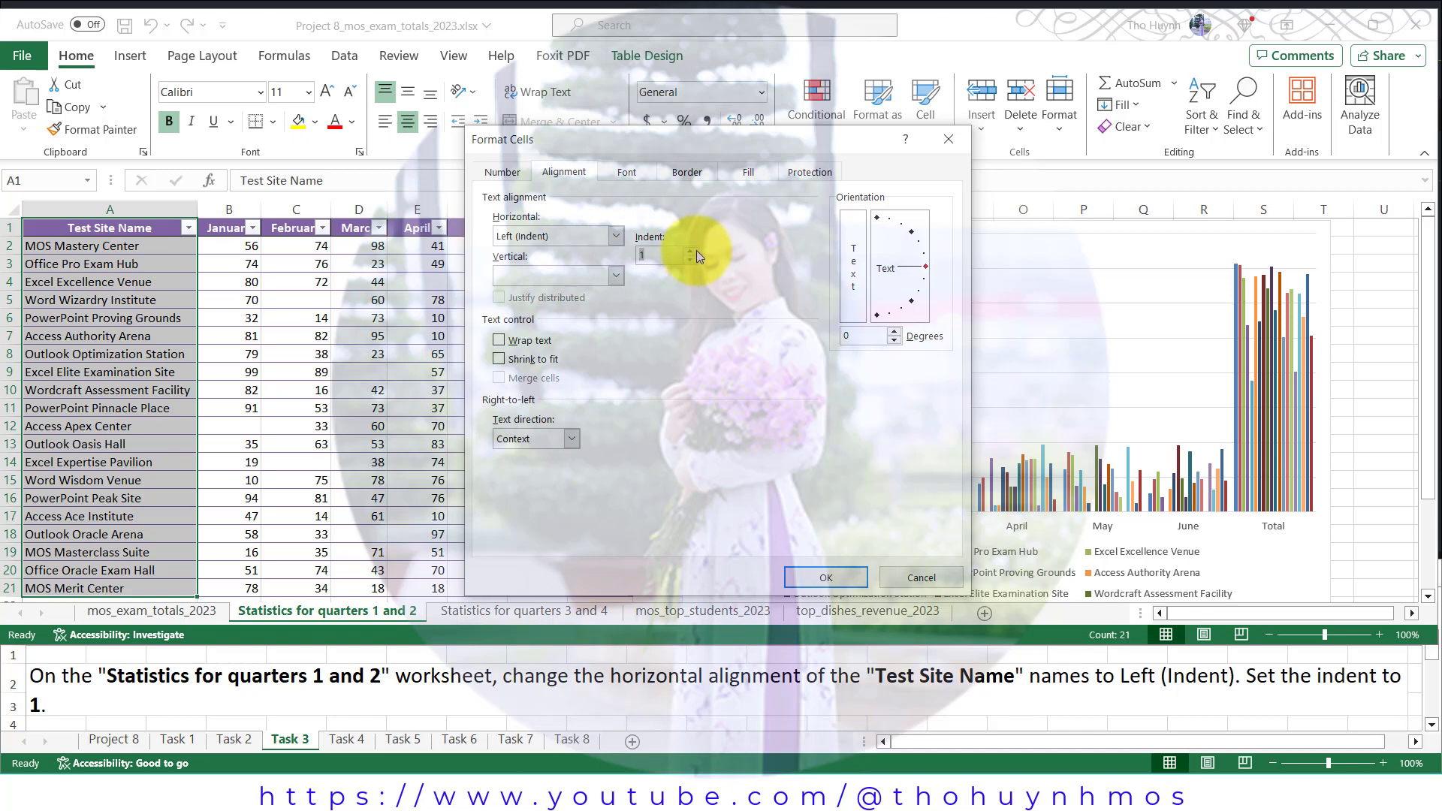
click(346, 740)
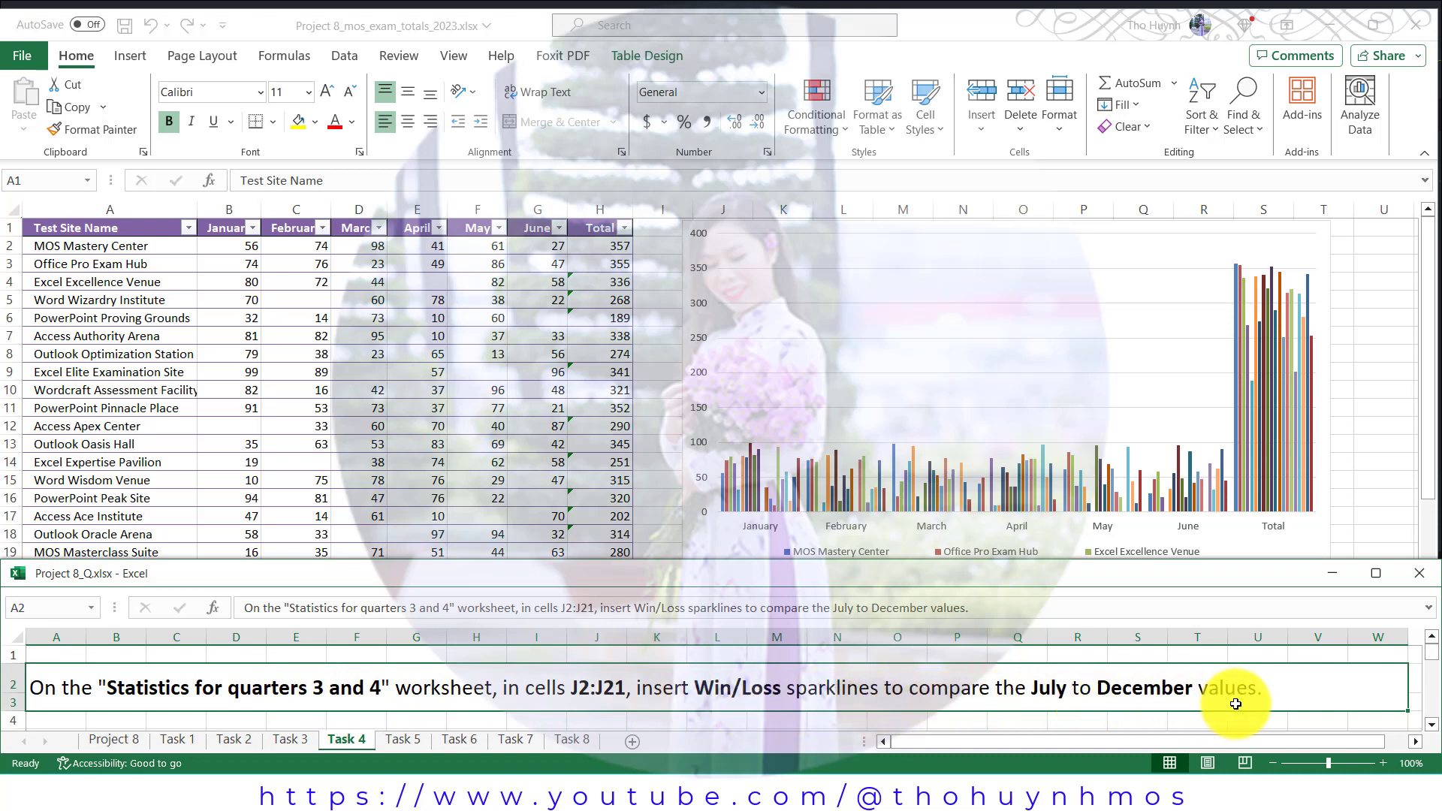
Insert a Win/Loss sparkline in J2 using data range B2:G2 on Statistics for quarters 3 and 4
click(614, 503)
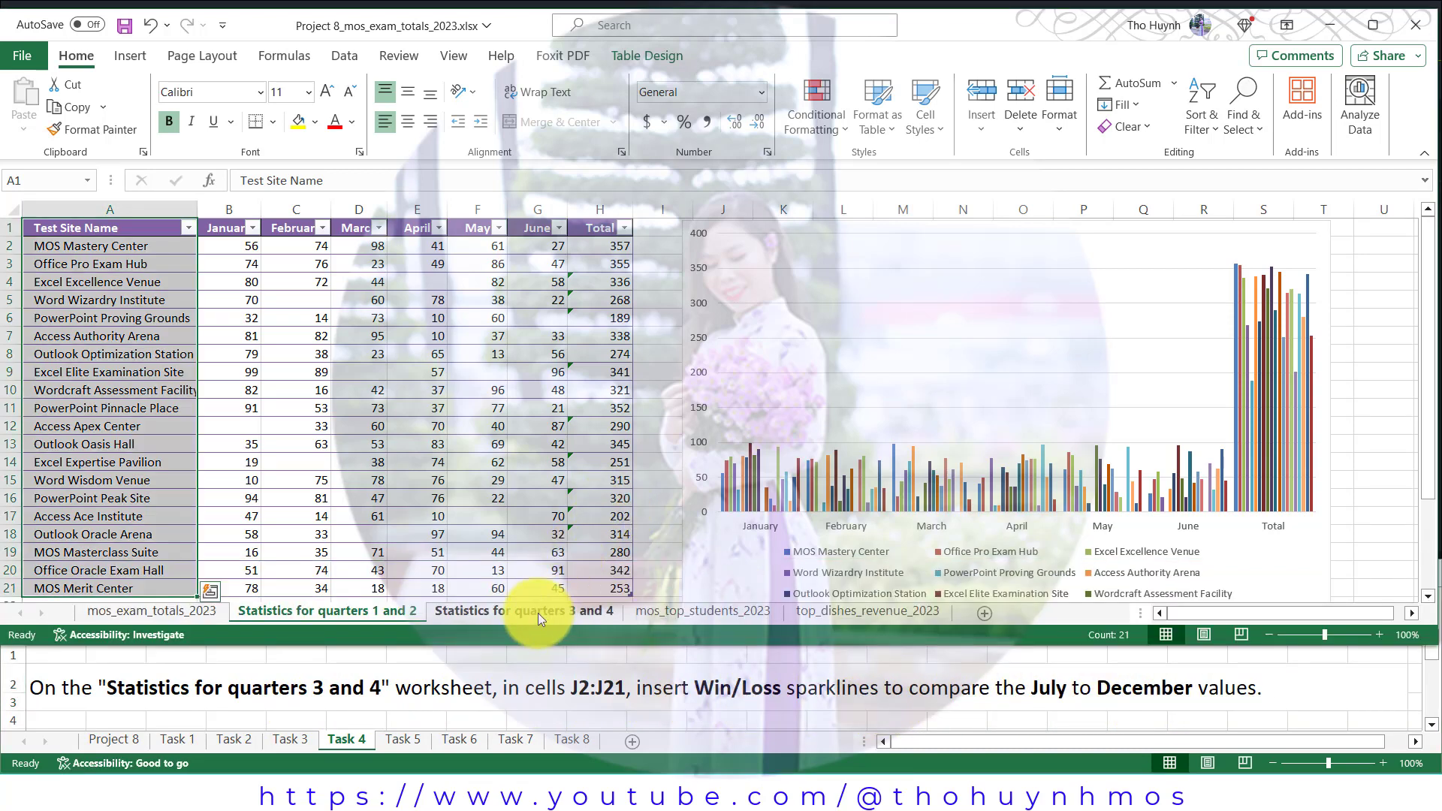
click(538, 612)
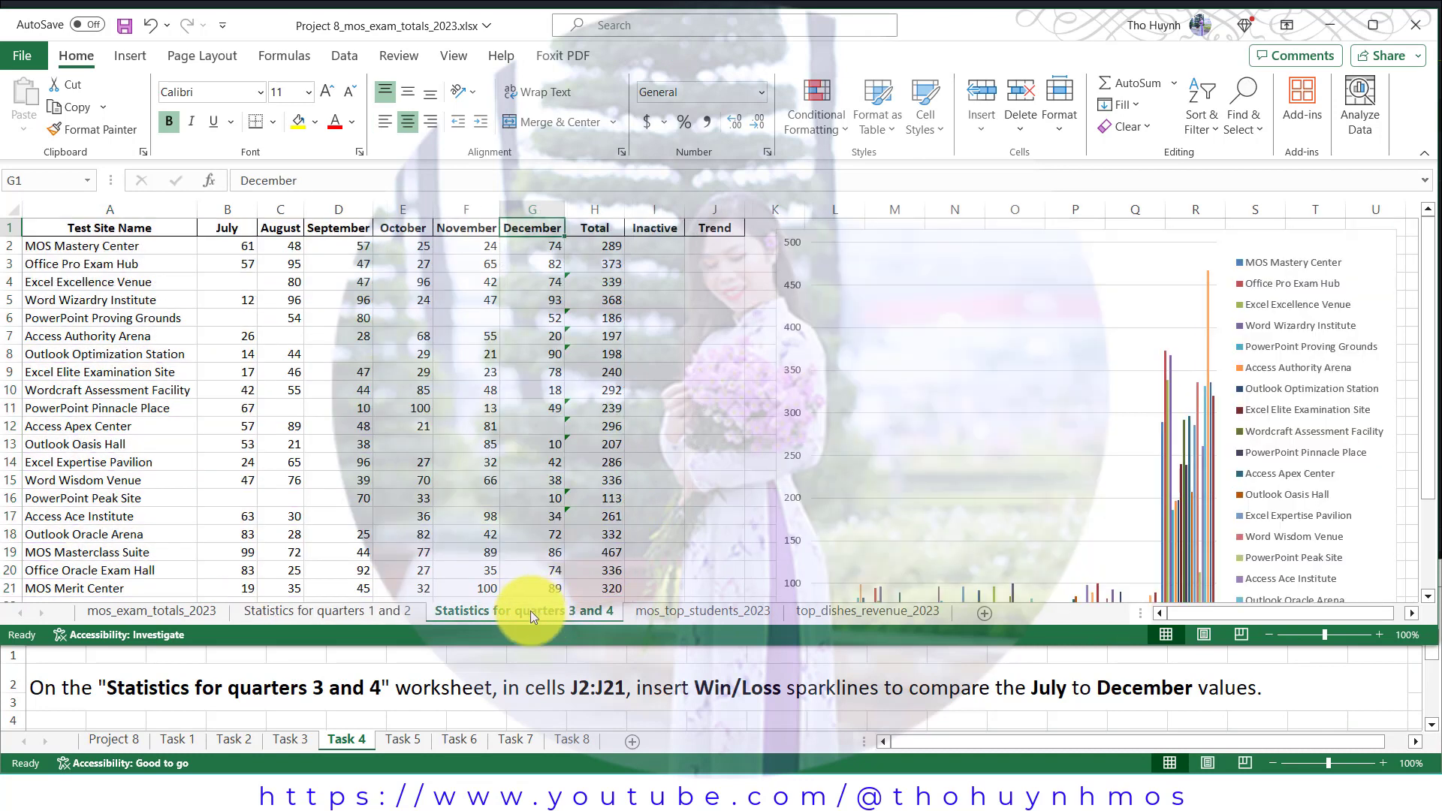
click(712, 249)
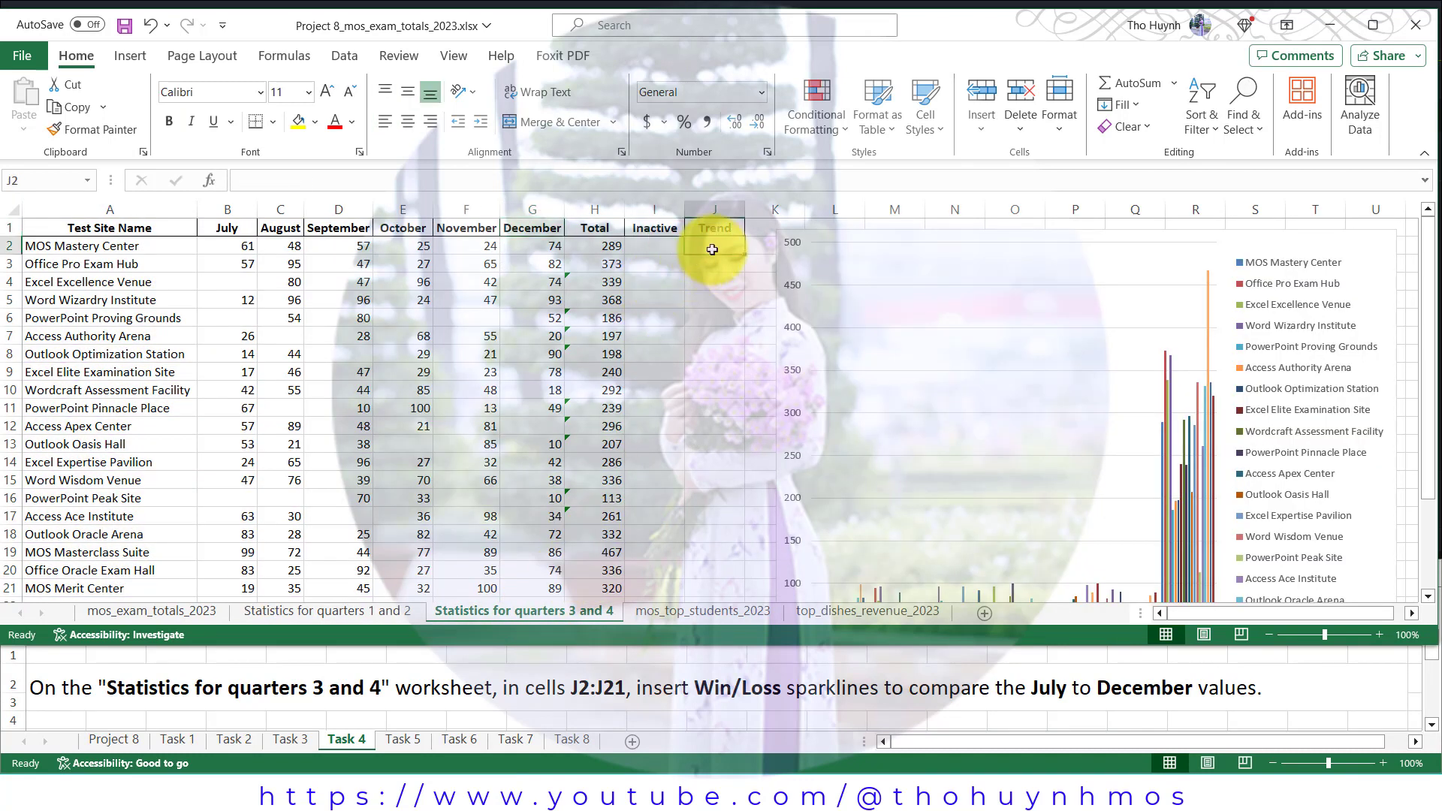
click(132, 56)
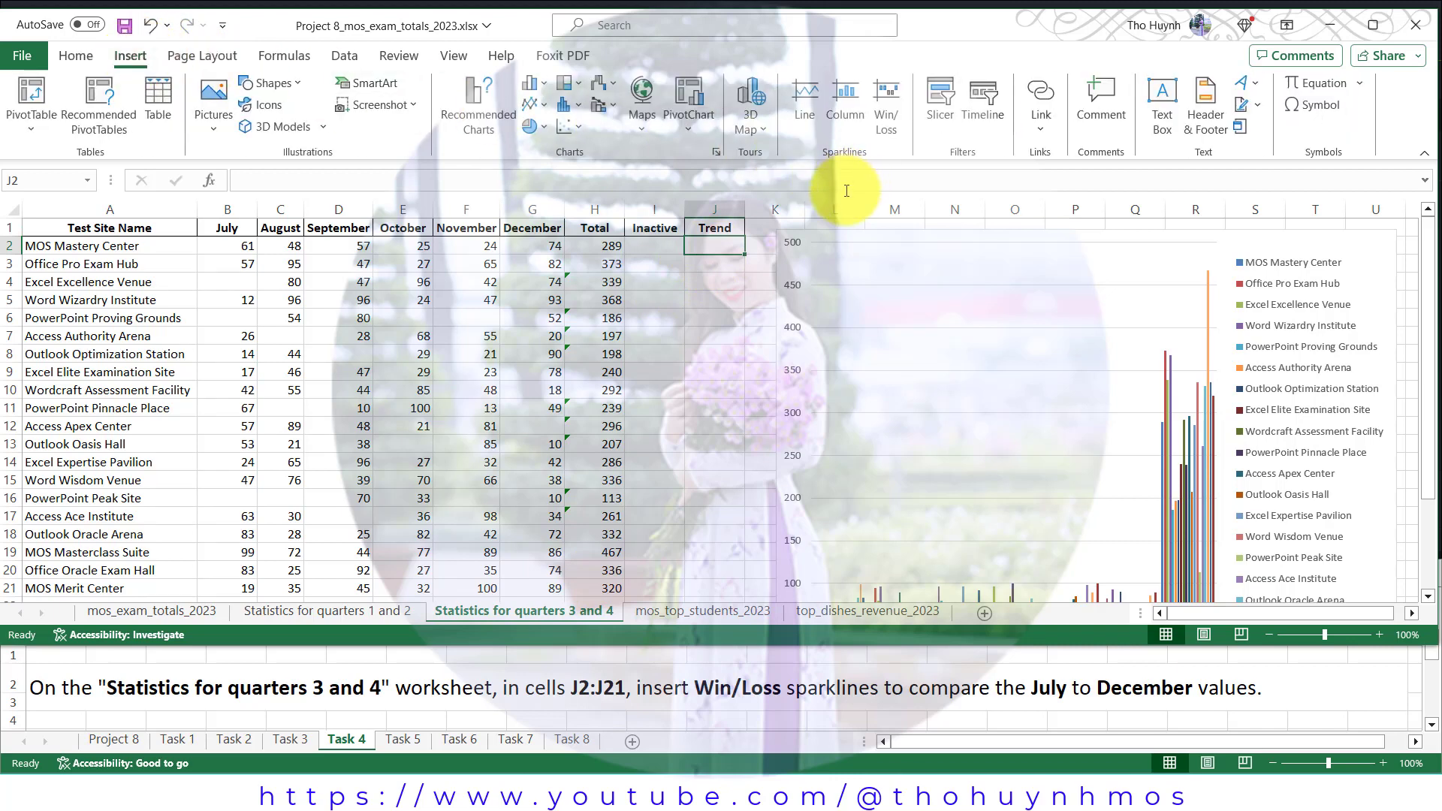
click(885, 96)
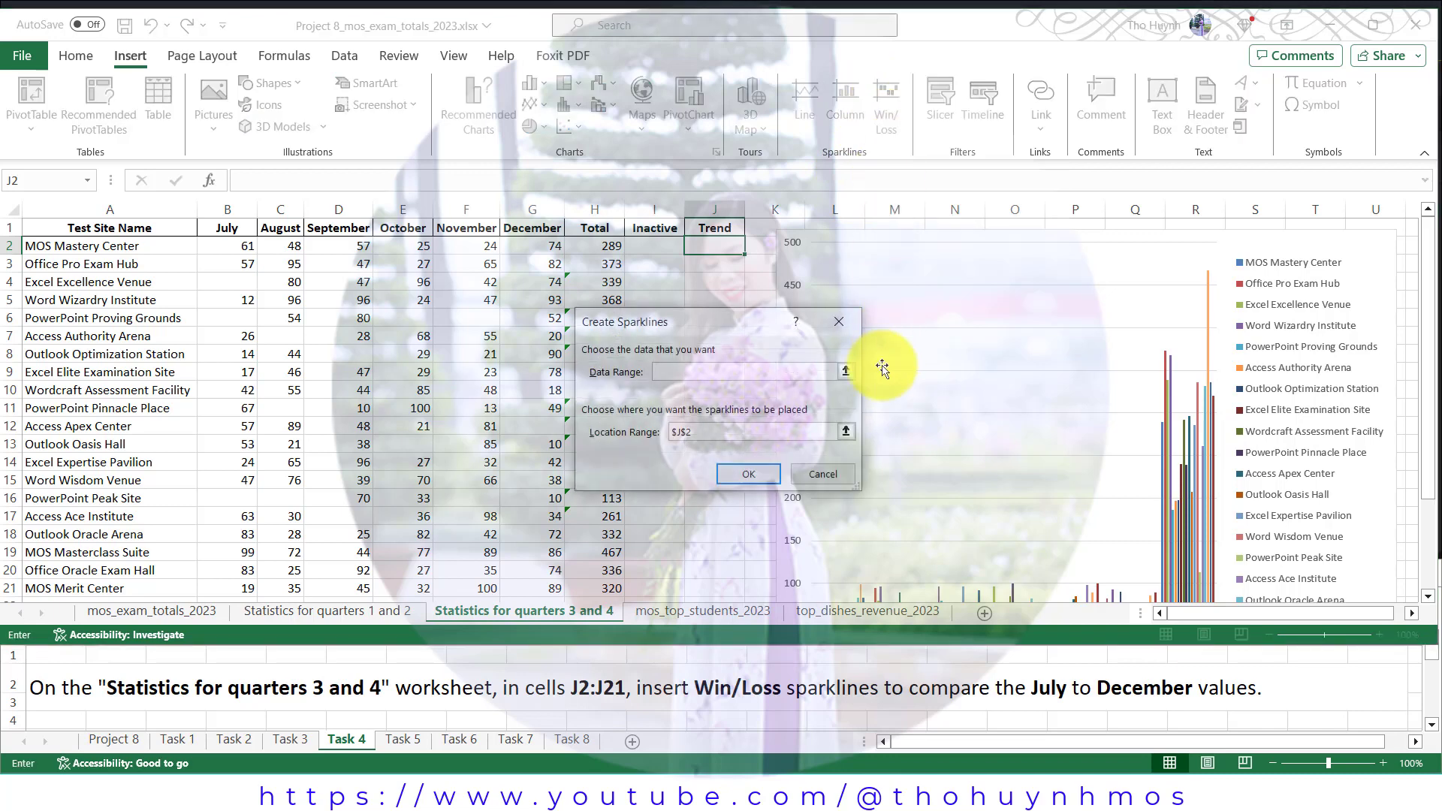
click(845, 374)
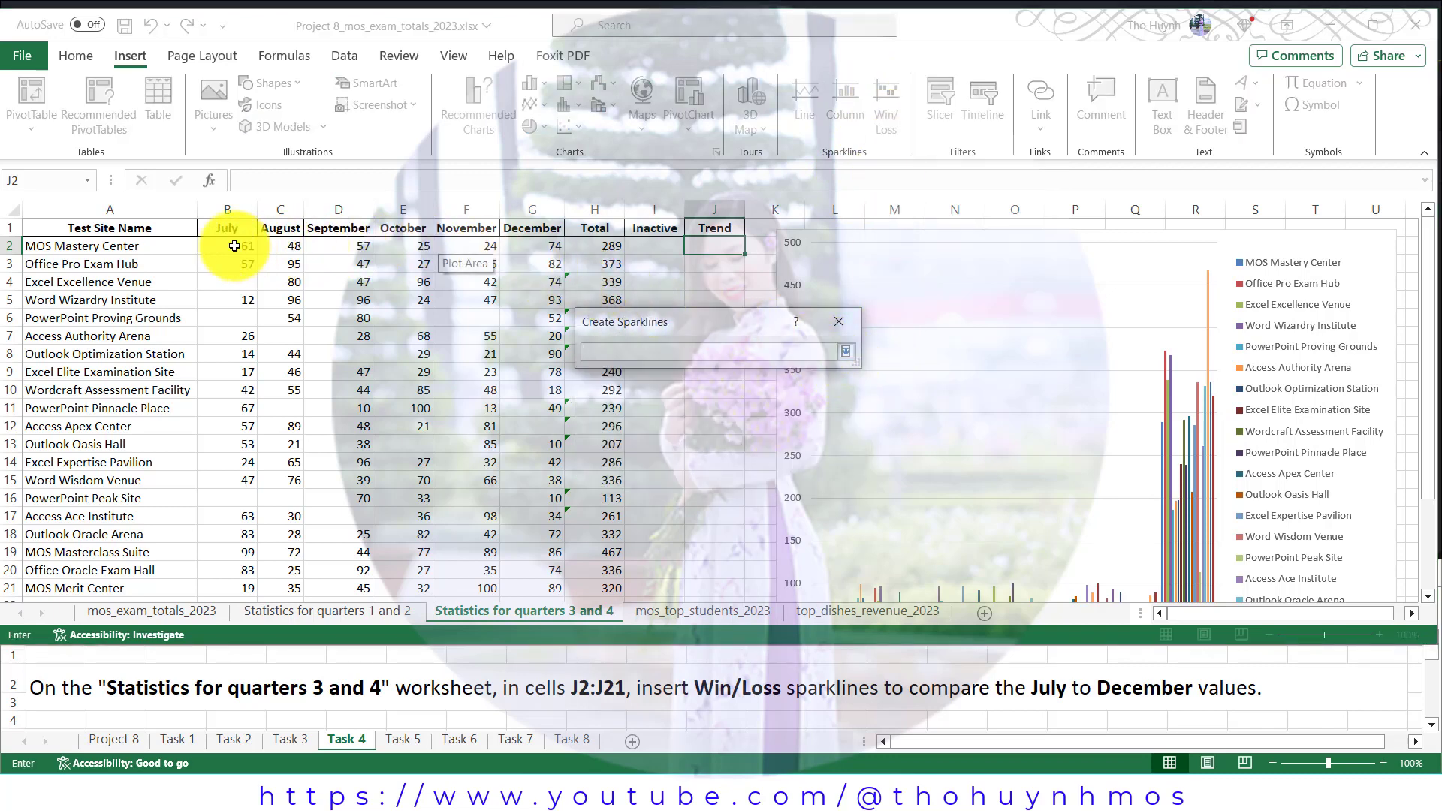
drag(232, 246, 532, 247)
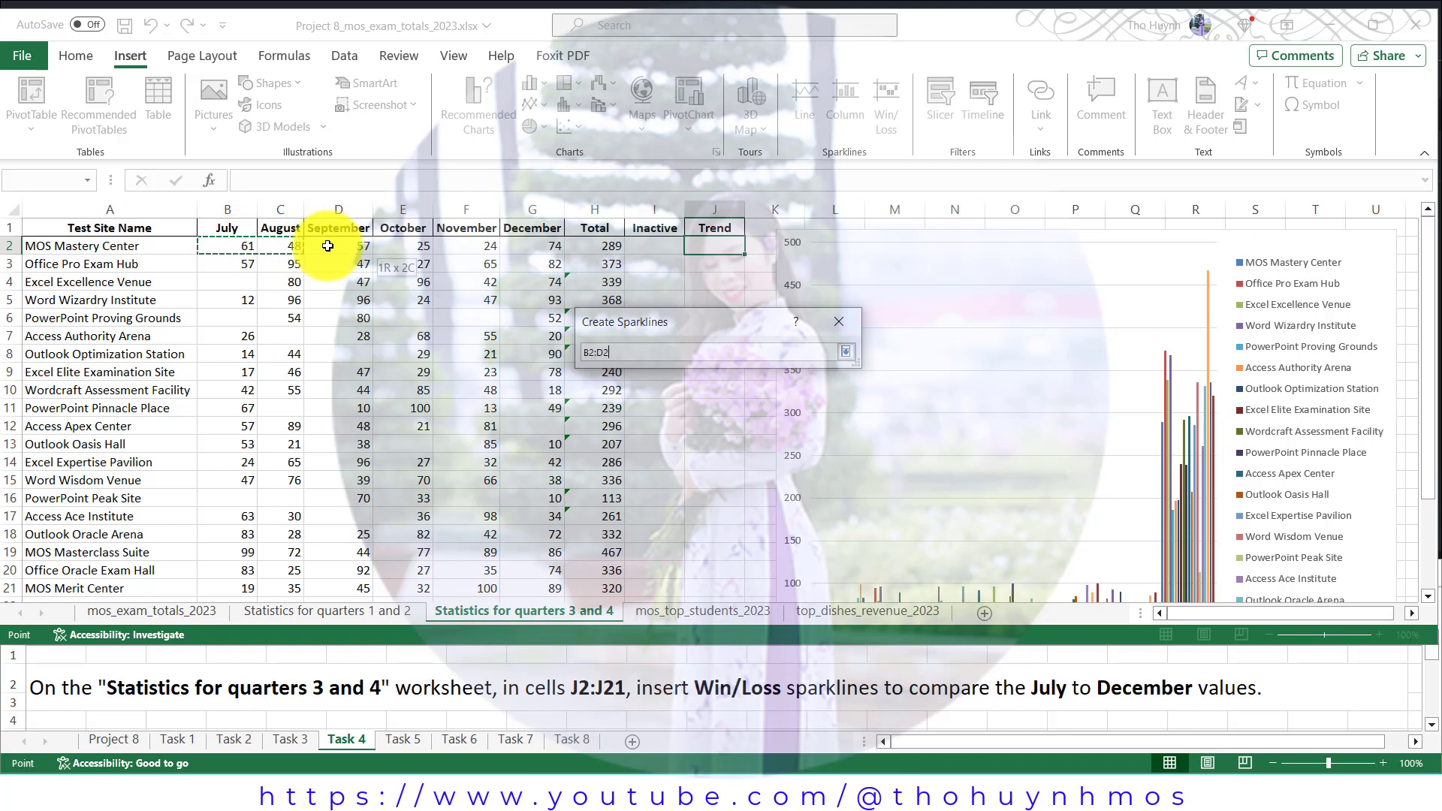
click(846, 351)
click(750, 474)
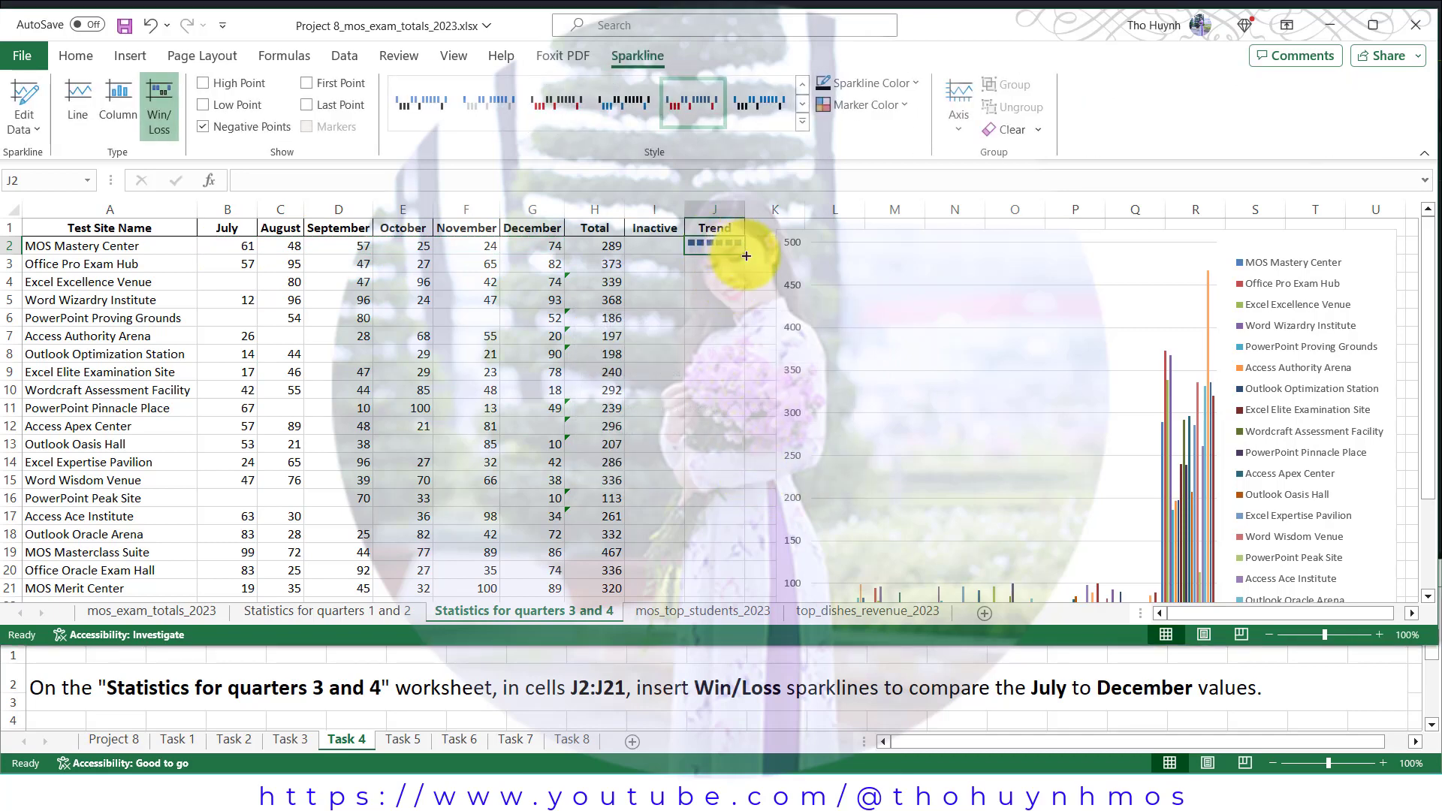
Fill the Win/Loss sparklines down to J21 and show the Task 5 instructions
drag(746, 256, 759, 549)
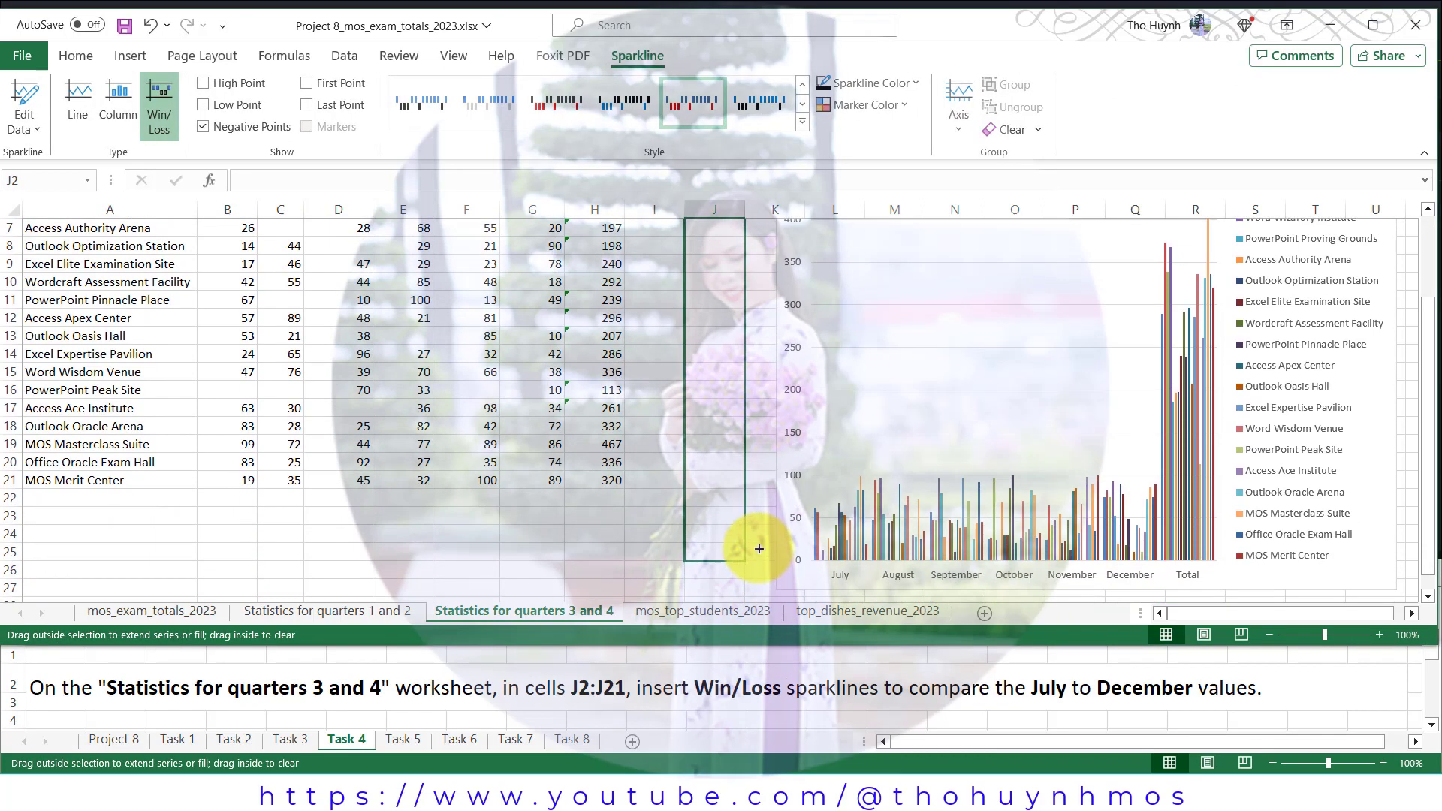
drag(758, 549, 754, 480)
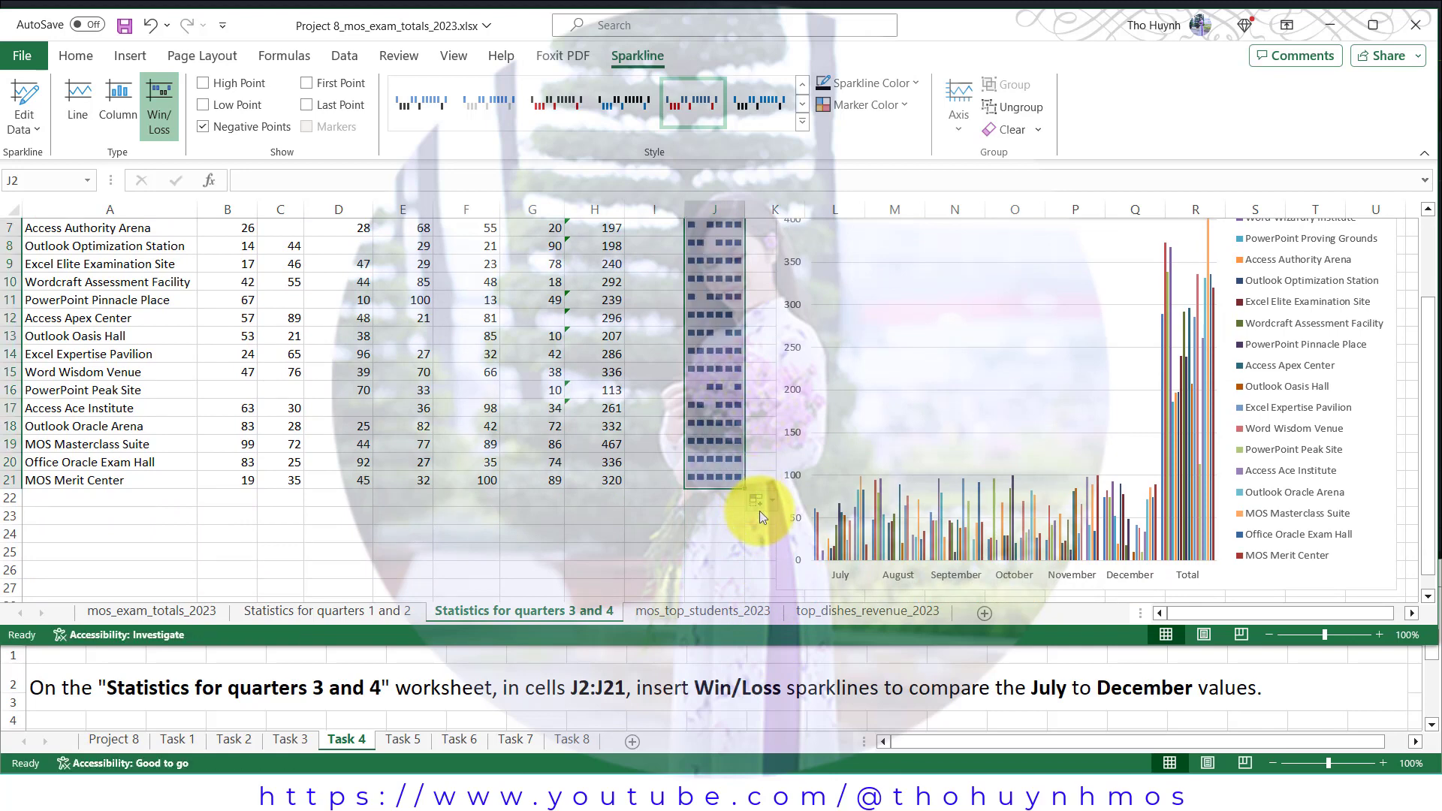
scroll(760, 516, up, 2)
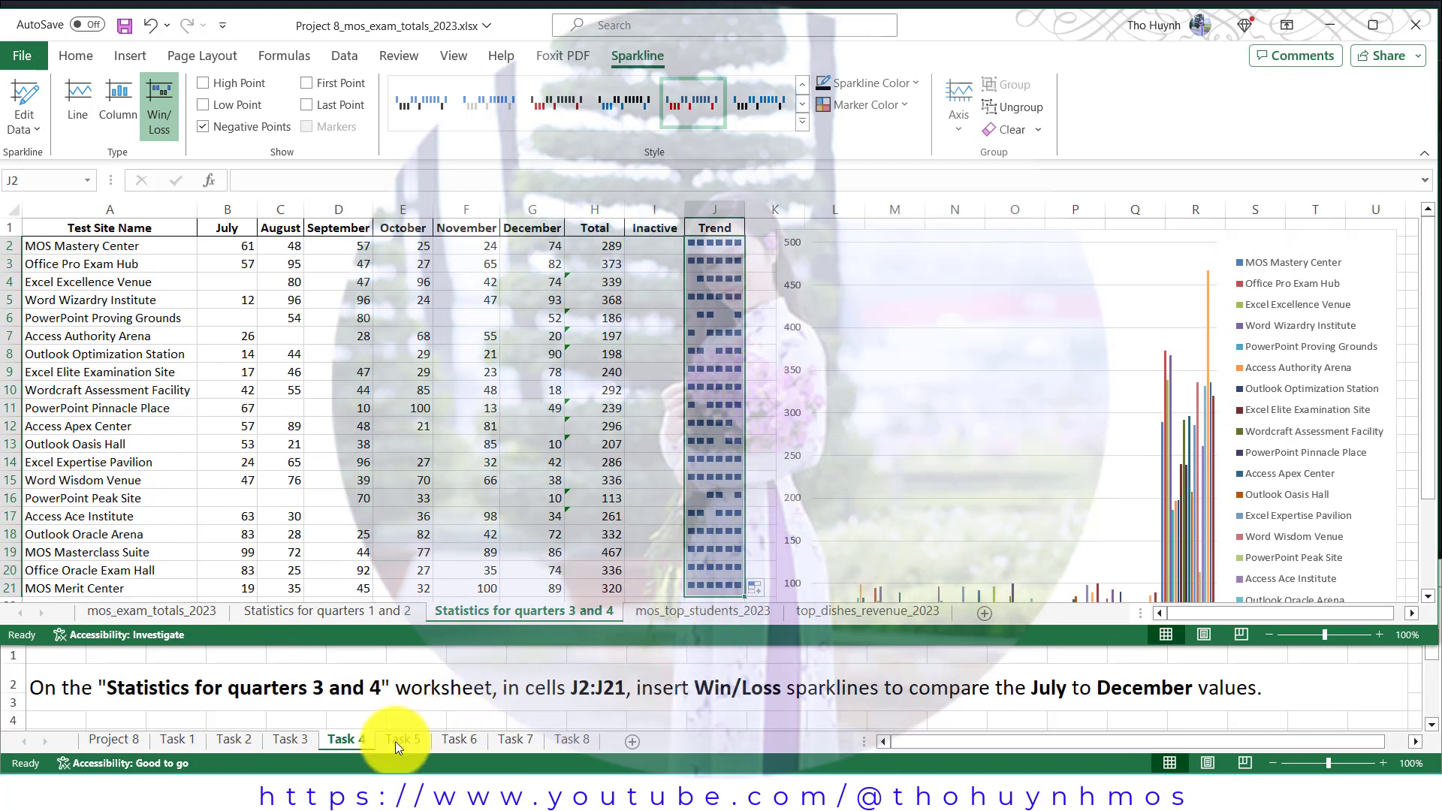
click(398, 744)
click(398, 743)
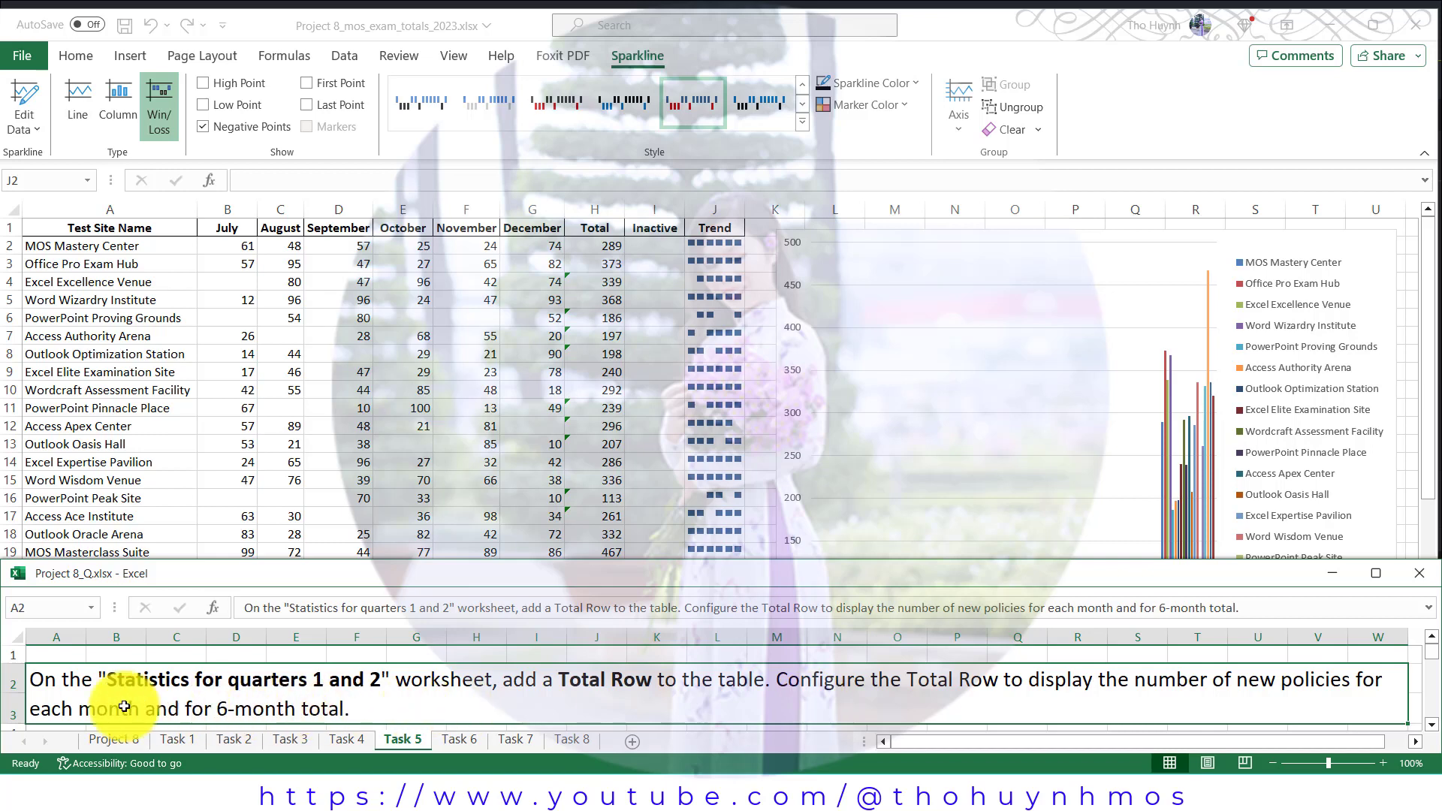
Turn on the Total Row for the Statistics for quarters 1 and 2 table
click(451, 507)
click(372, 610)
click(498, 444)
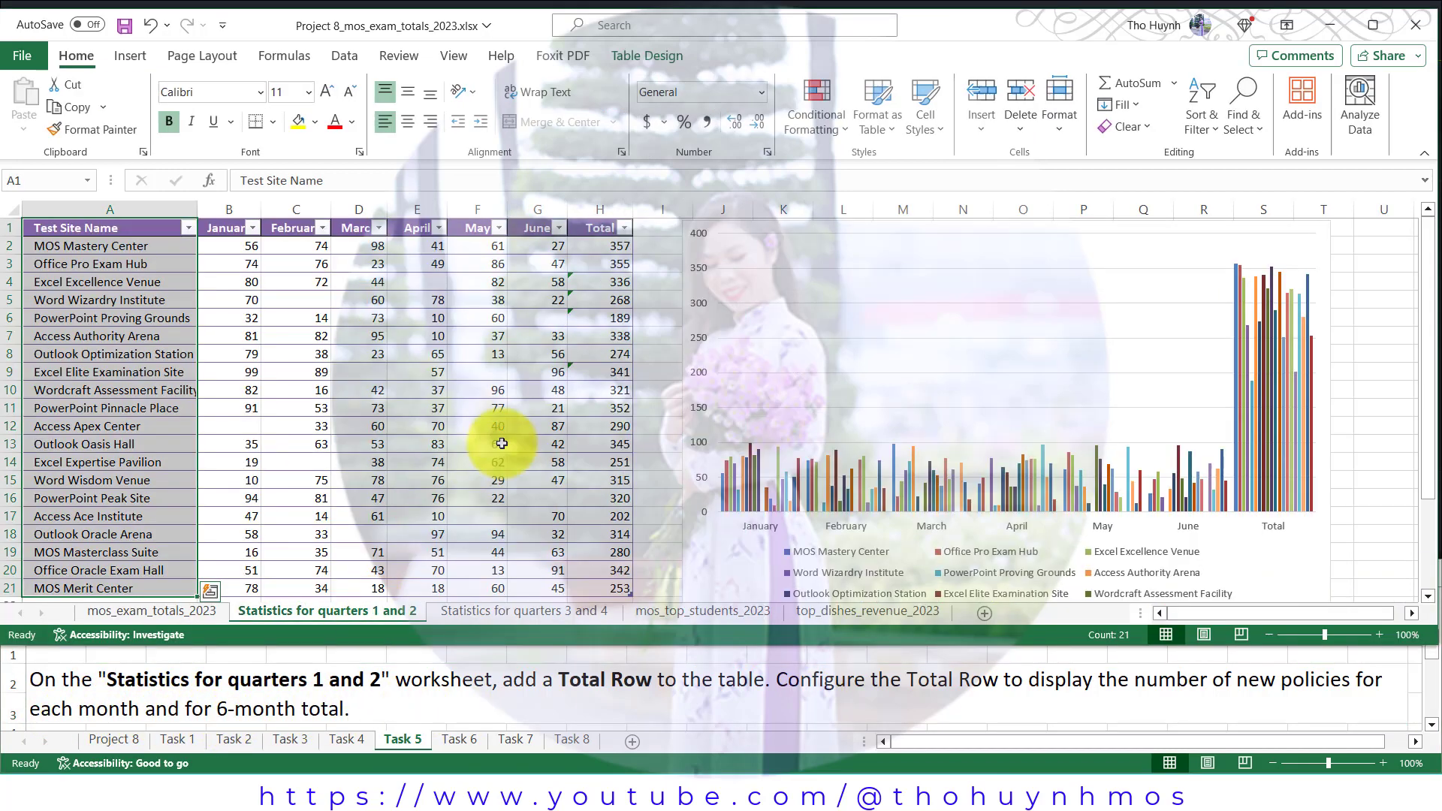
scroll(498, 436, down, 2)
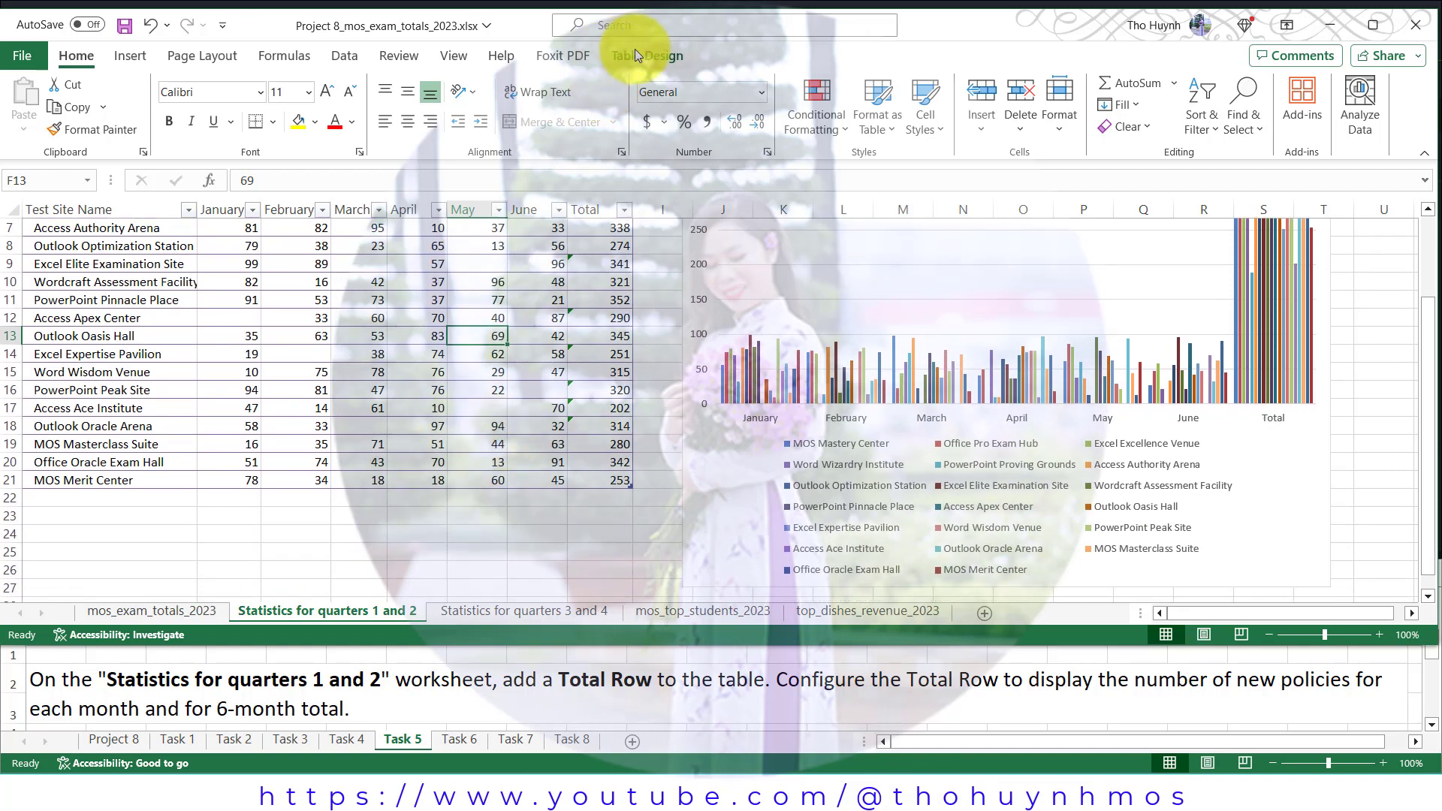
click(633, 50)
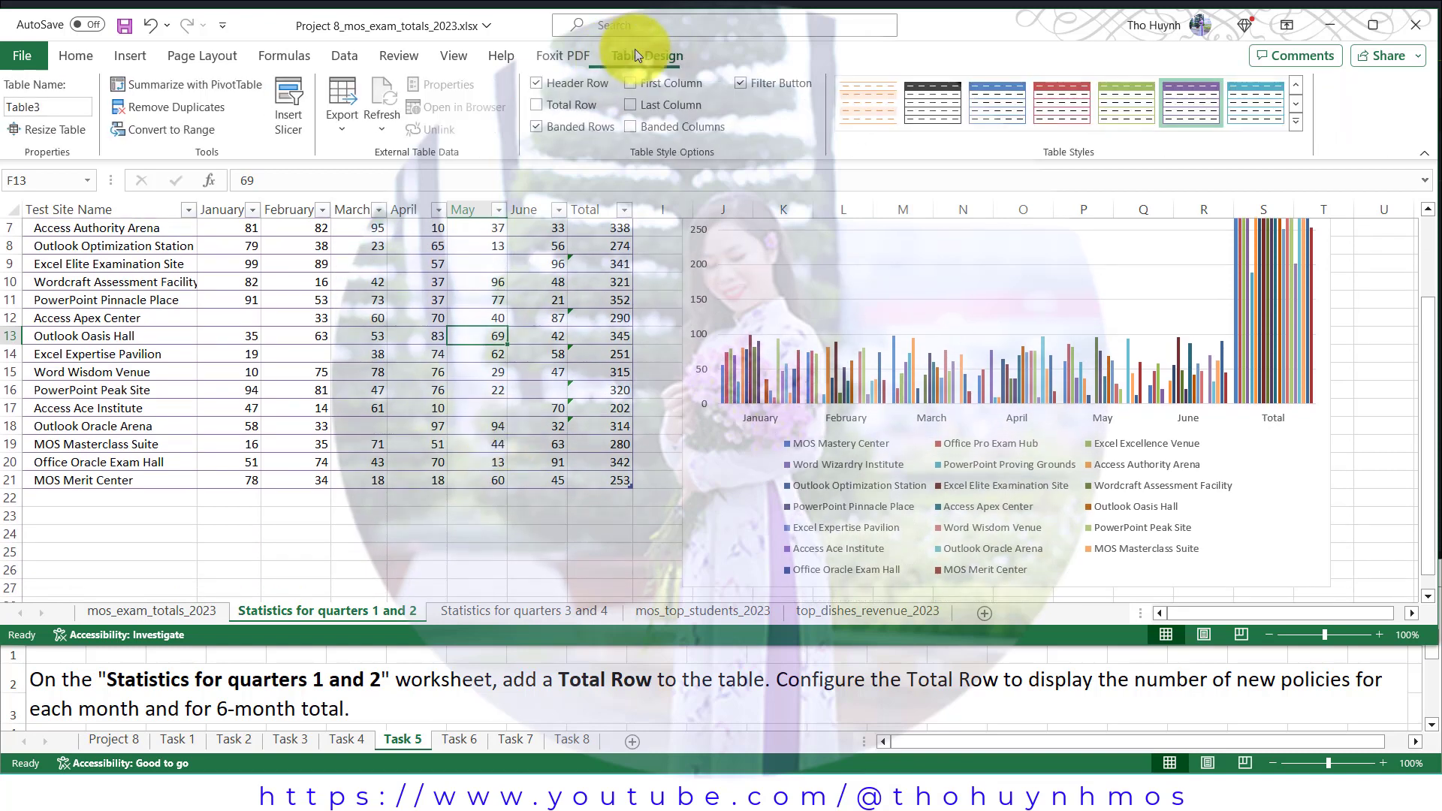
click(543, 105)
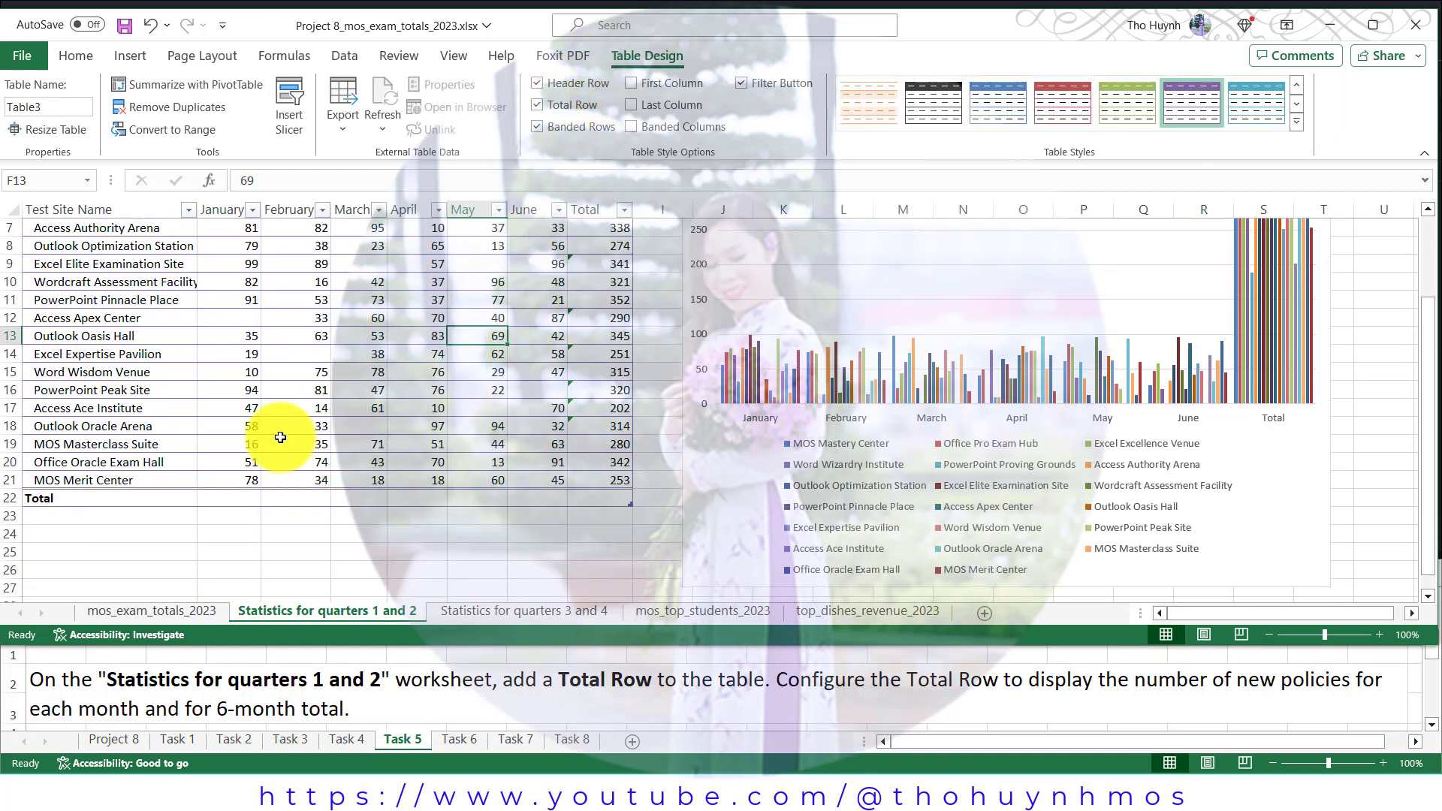
Set the January, February, March and April Total row cells to Sum
click(240, 500)
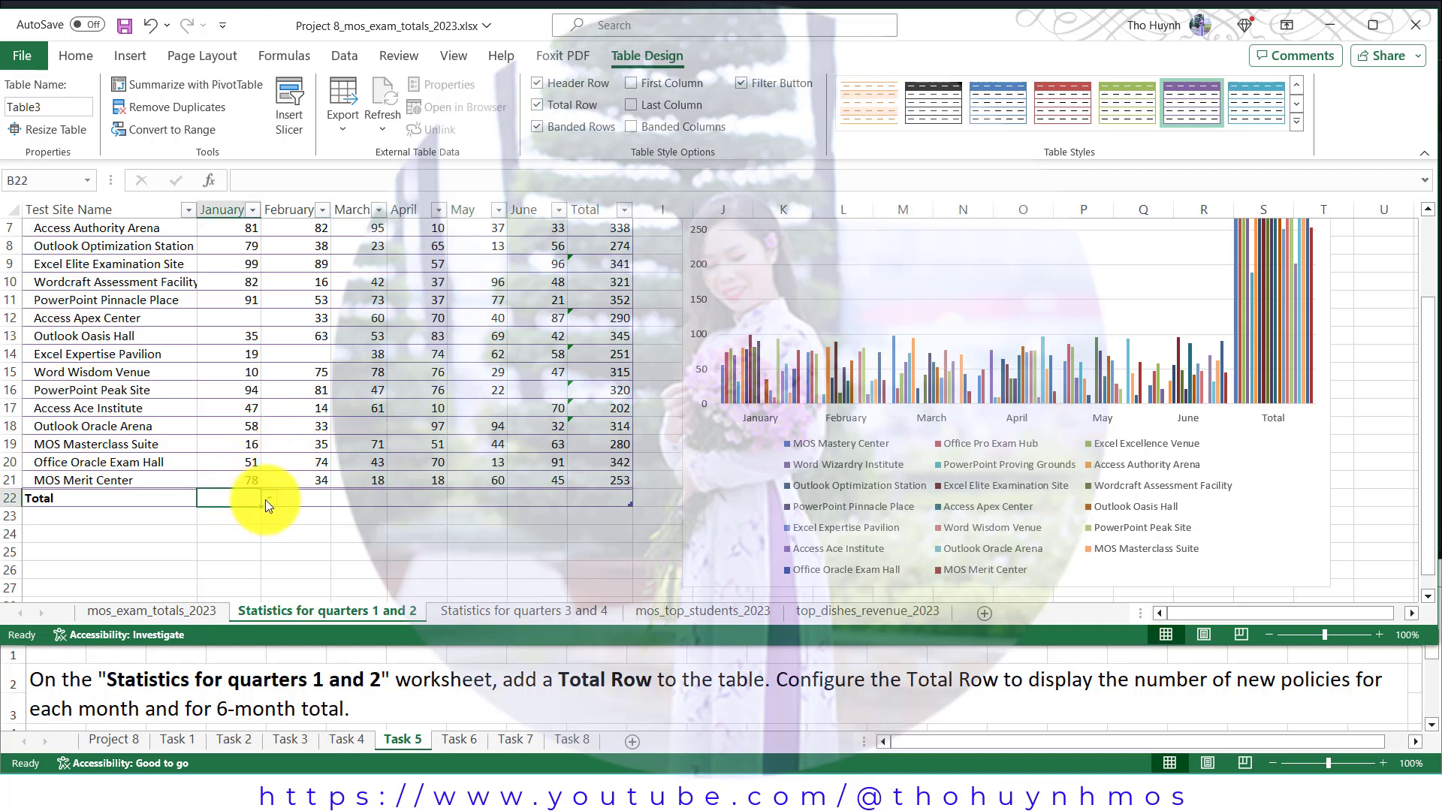
click(265, 499)
click(232, 589)
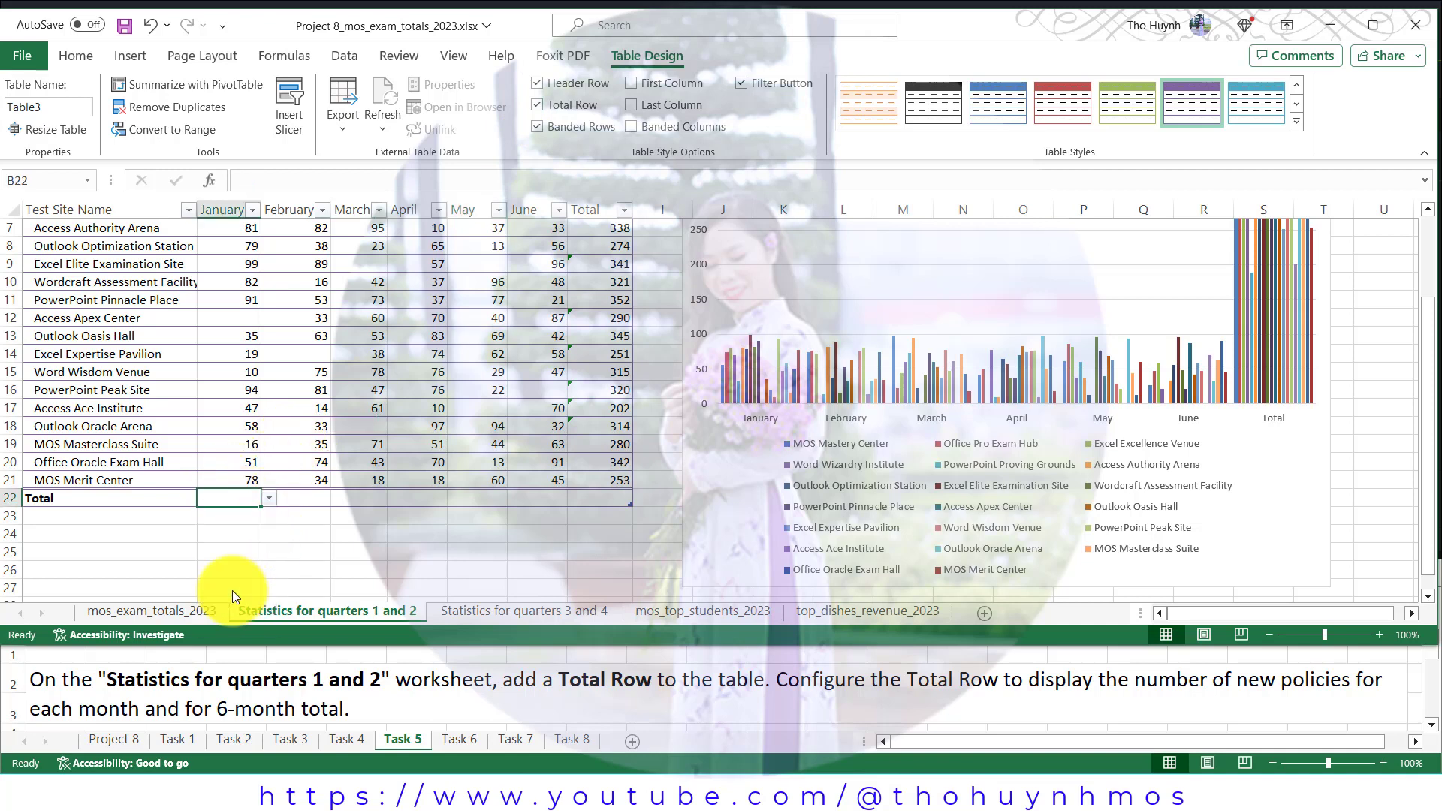
click(293, 498)
click(339, 499)
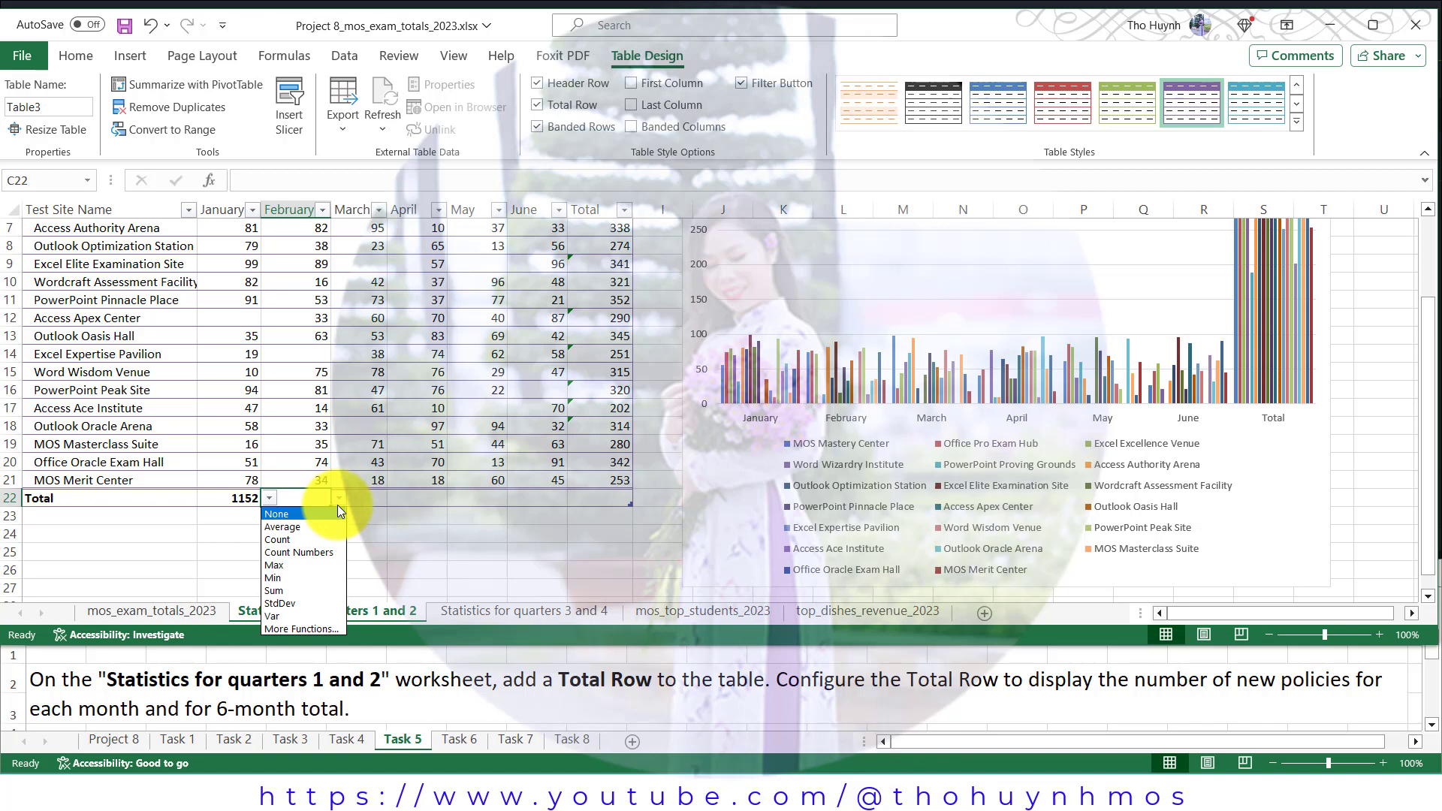
click(296, 589)
click(381, 498)
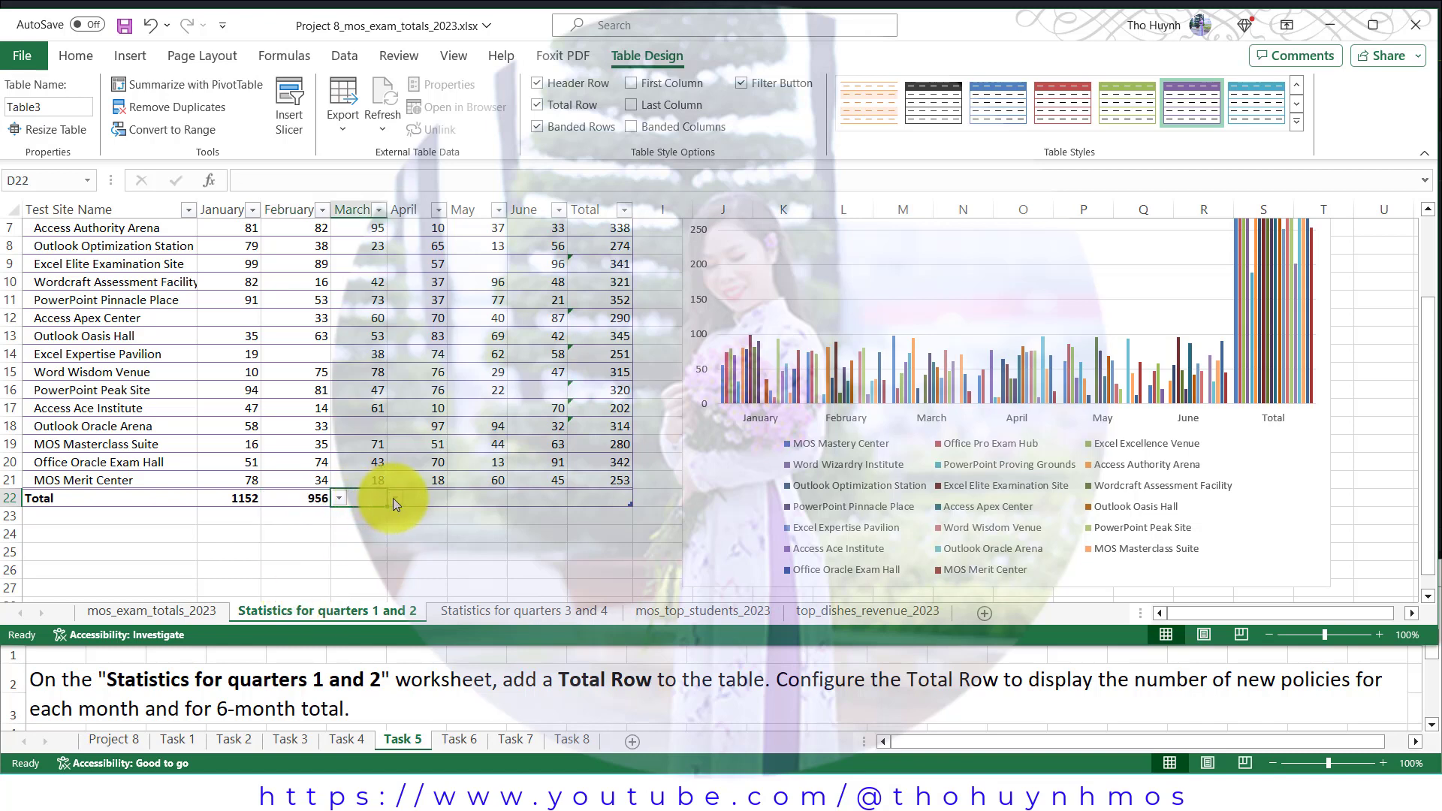
click(393, 498)
click(358, 590)
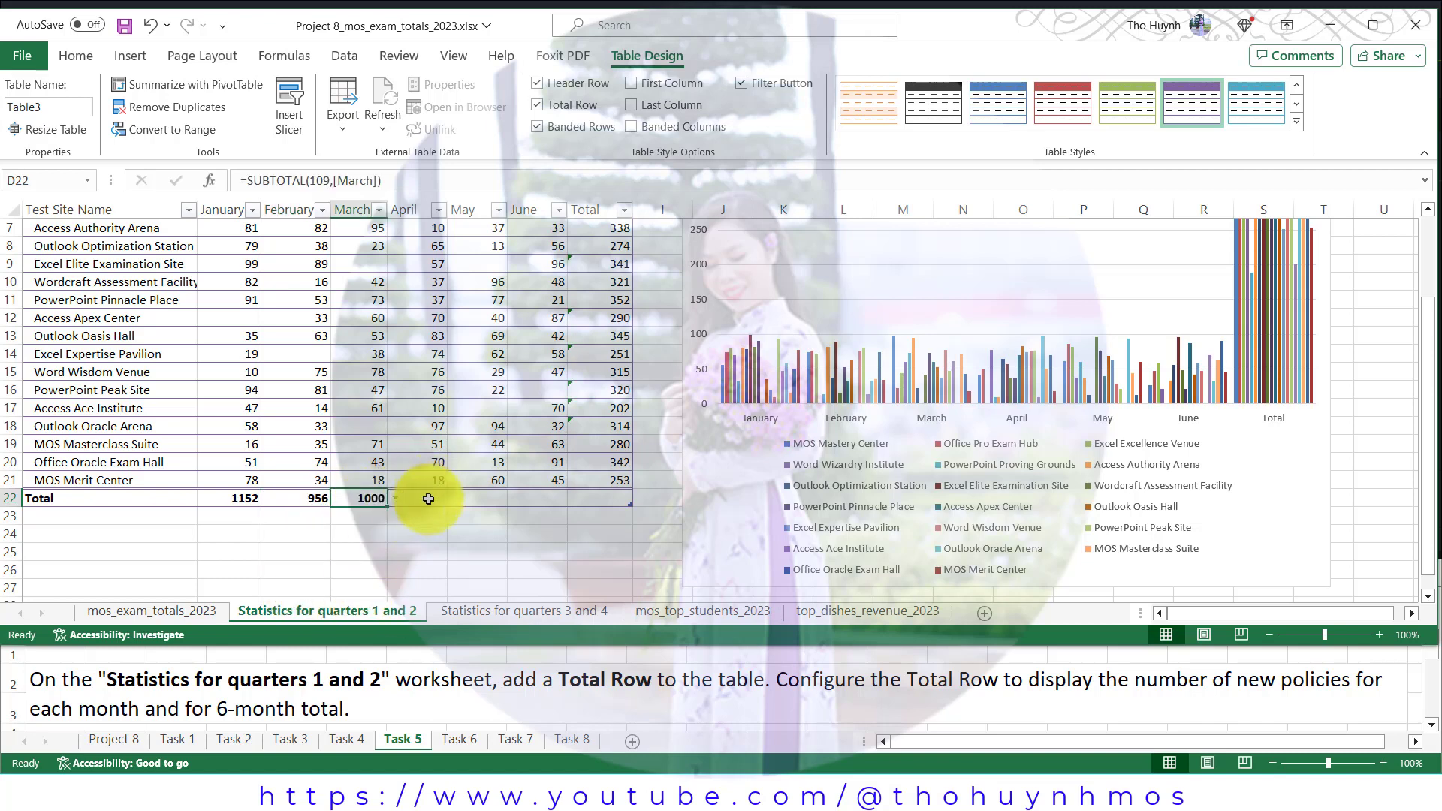
click(431, 499)
click(454, 498)
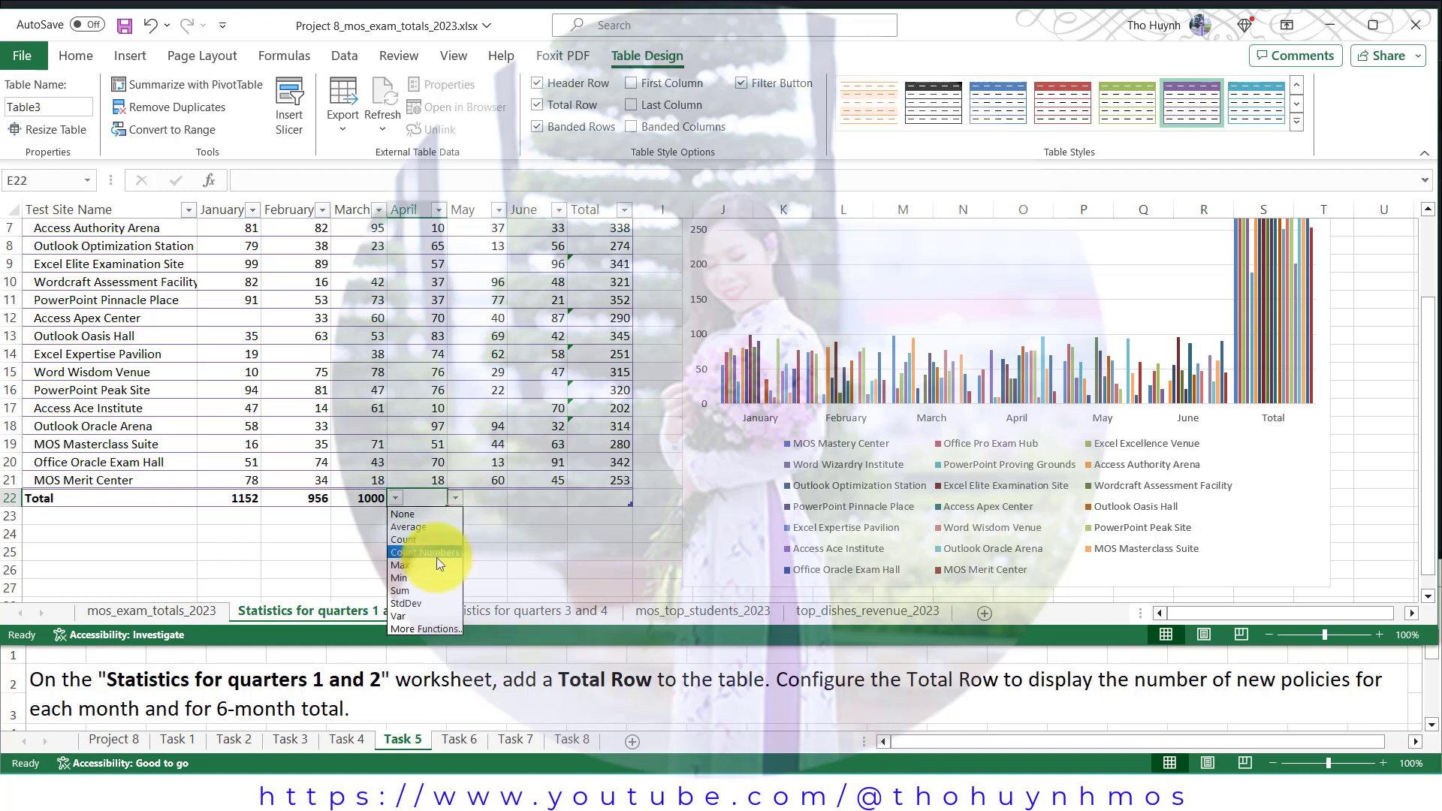
click(418, 592)
Set May, June and the Total column totals to Sum (6043), then show Task 6
click(483, 499)
click(518, 499)
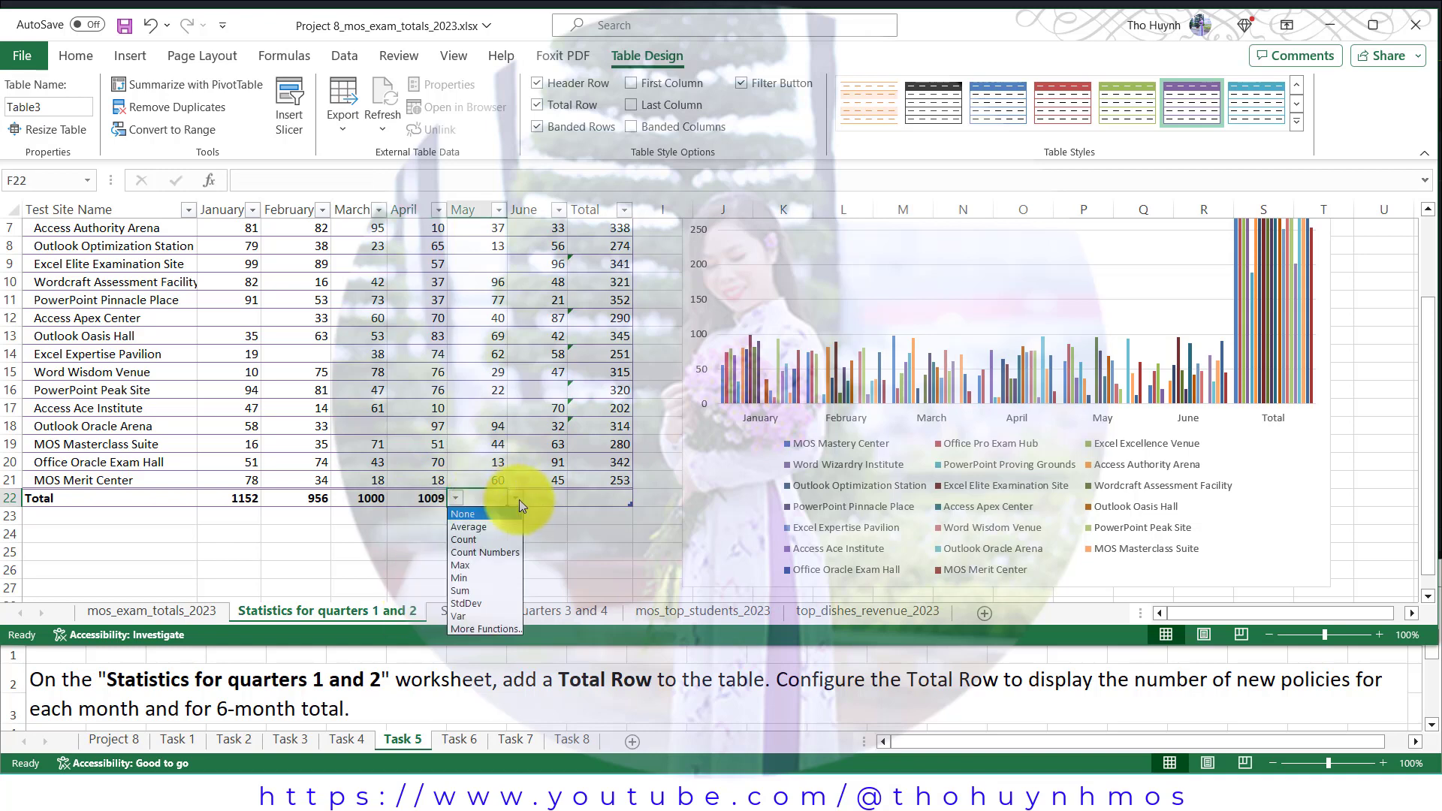
click(482, 590)
click(546, 497)
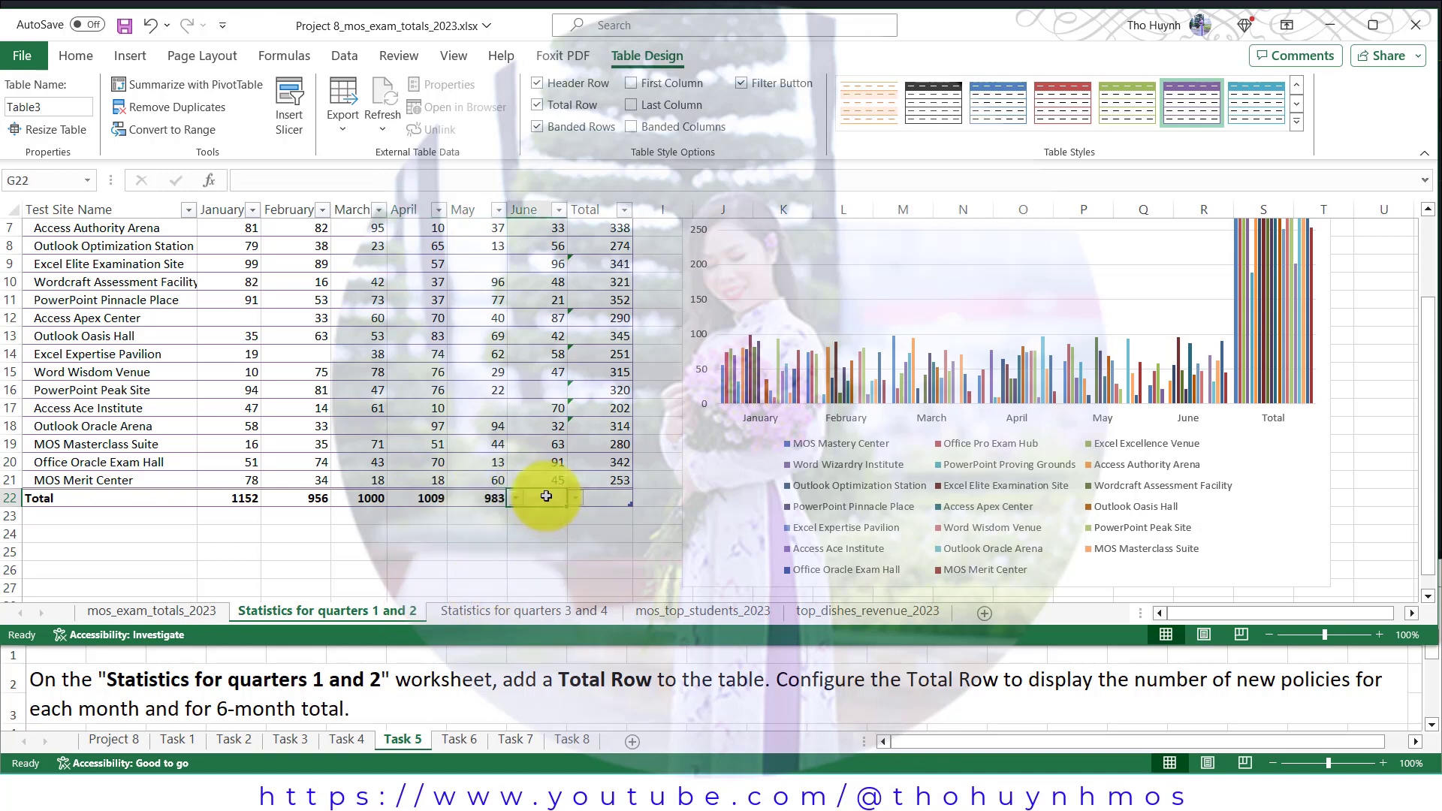
click(574, 498)
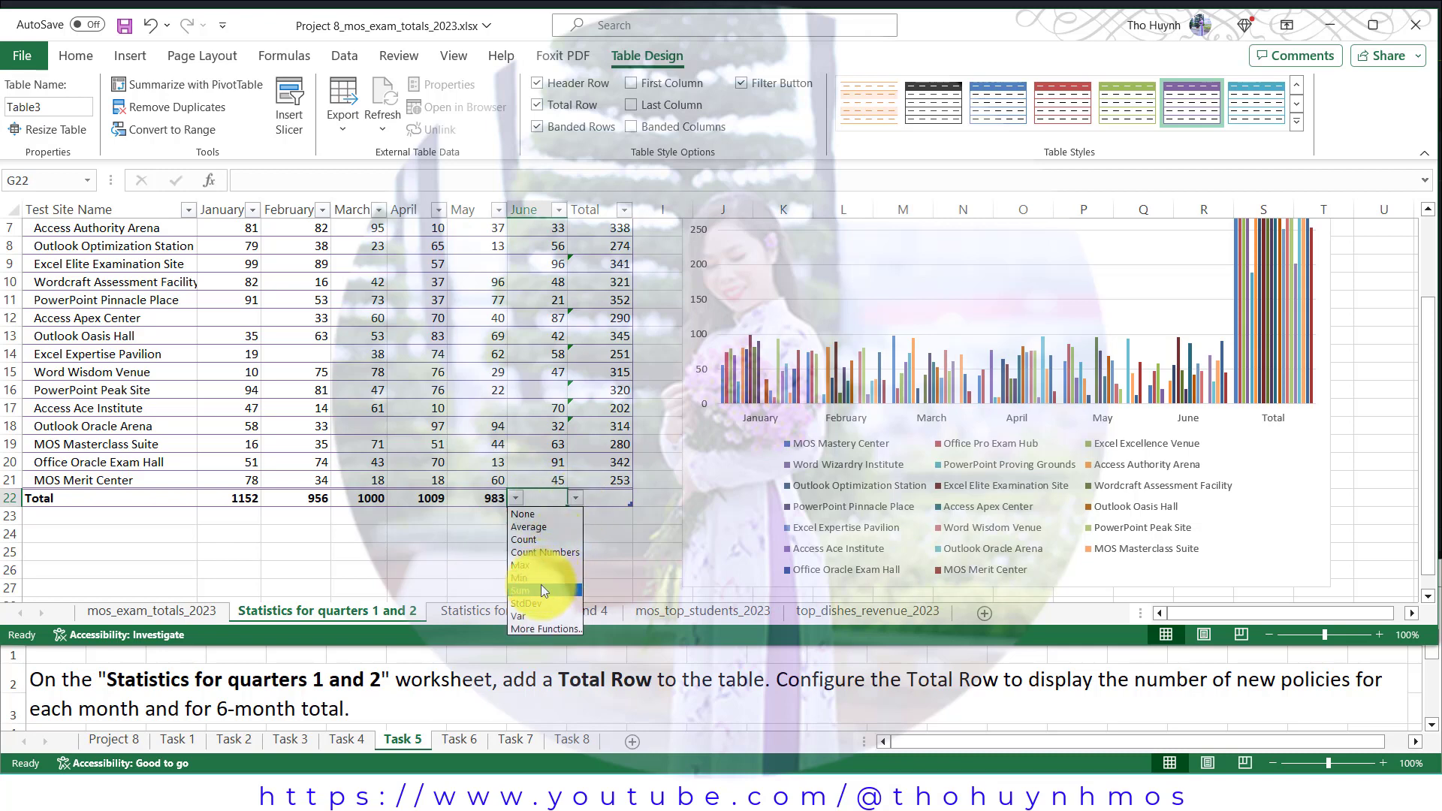
click(540, 591)
click(601, 499)
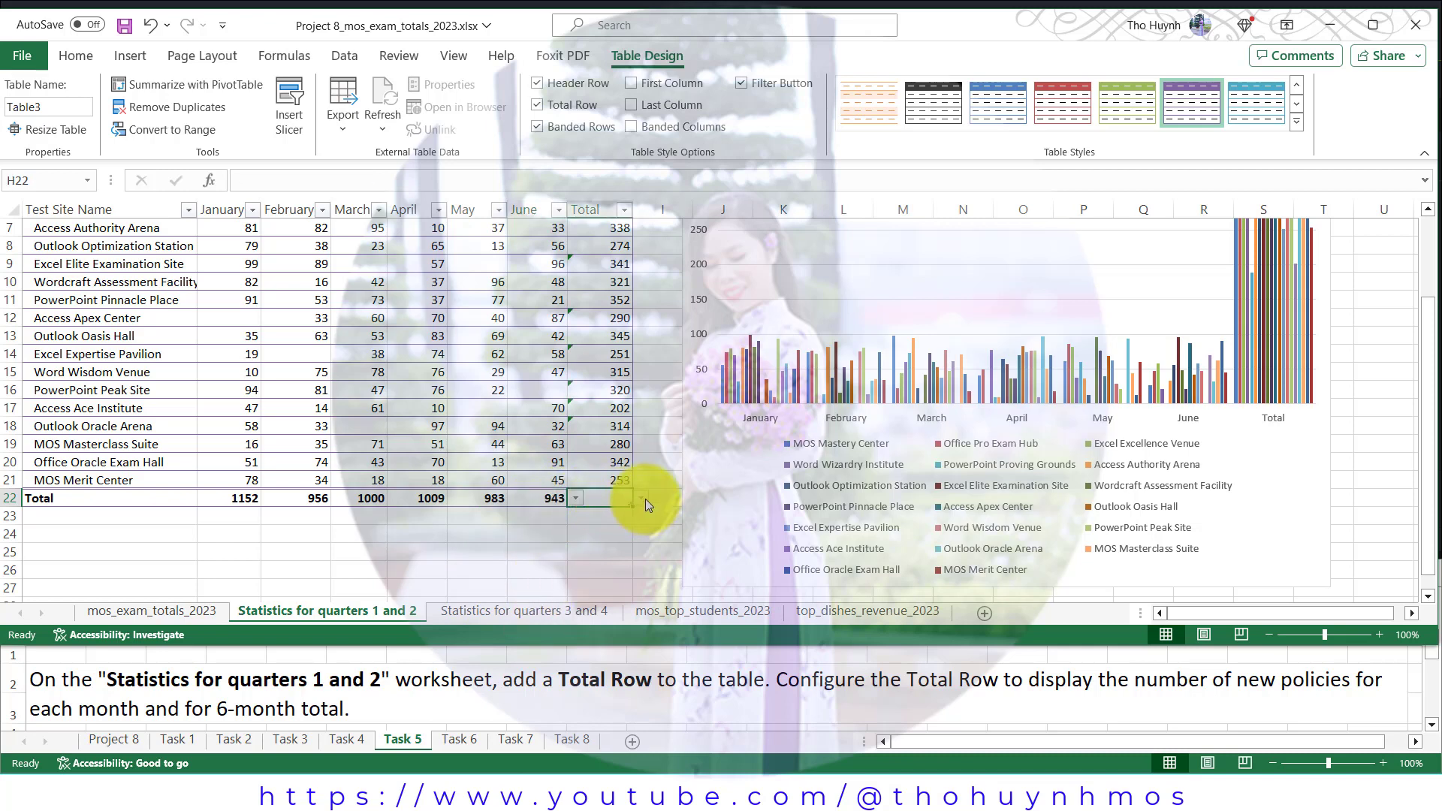
click(646, 499)
click(588, 588)
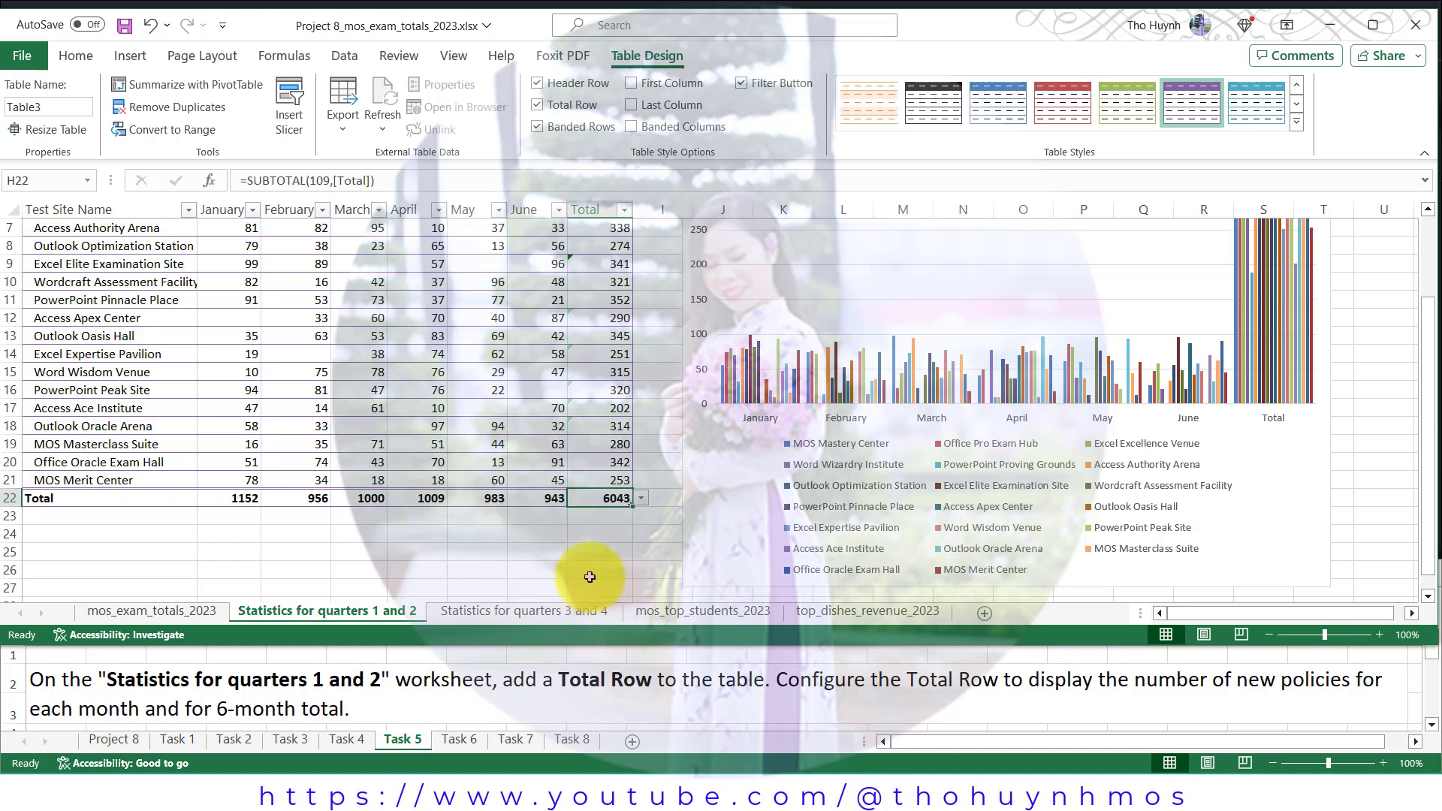
click(472, 746)
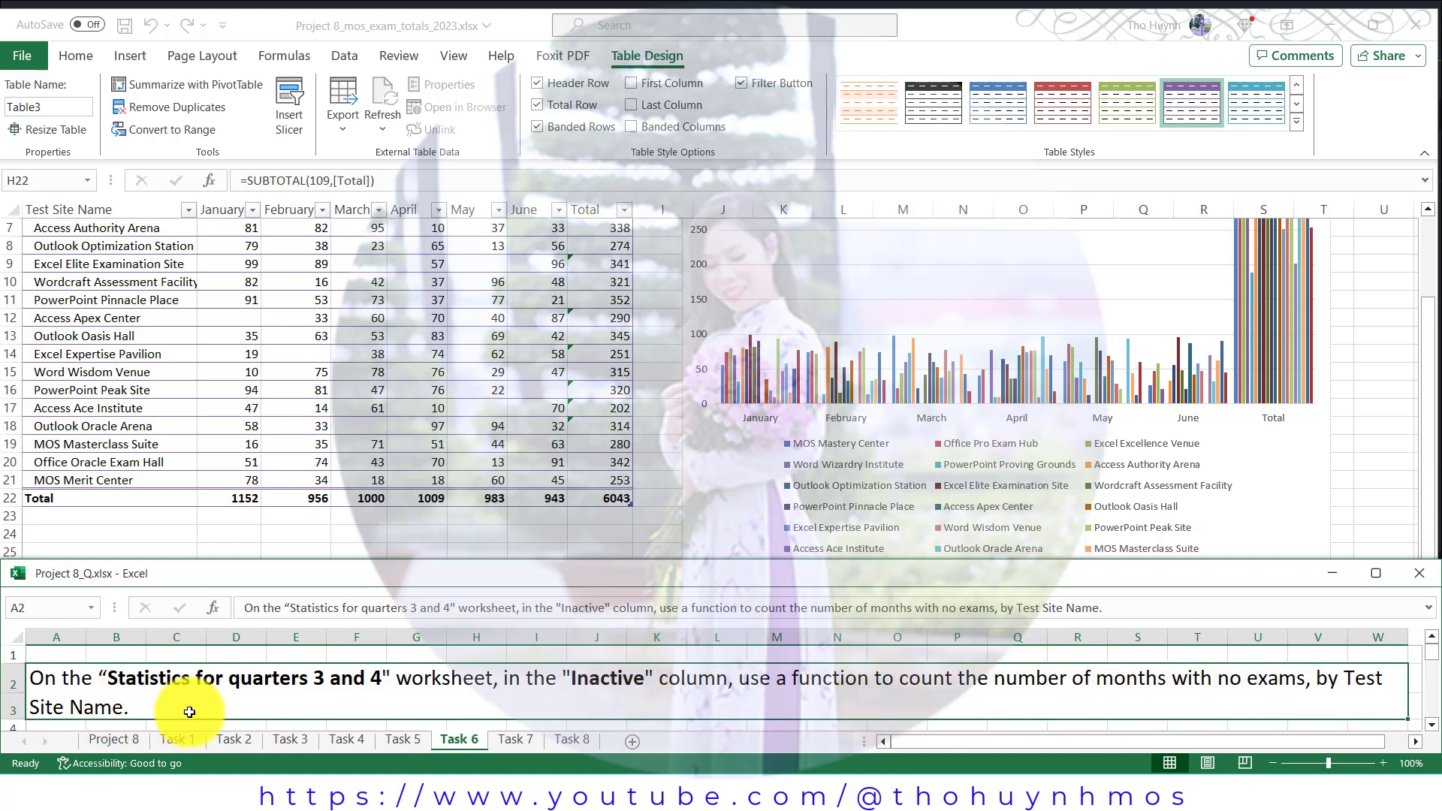
Enter =COUNTBLANK(B2:G2) in cell I2 on Statistics for quarters 3 and 4
click(553, 484)
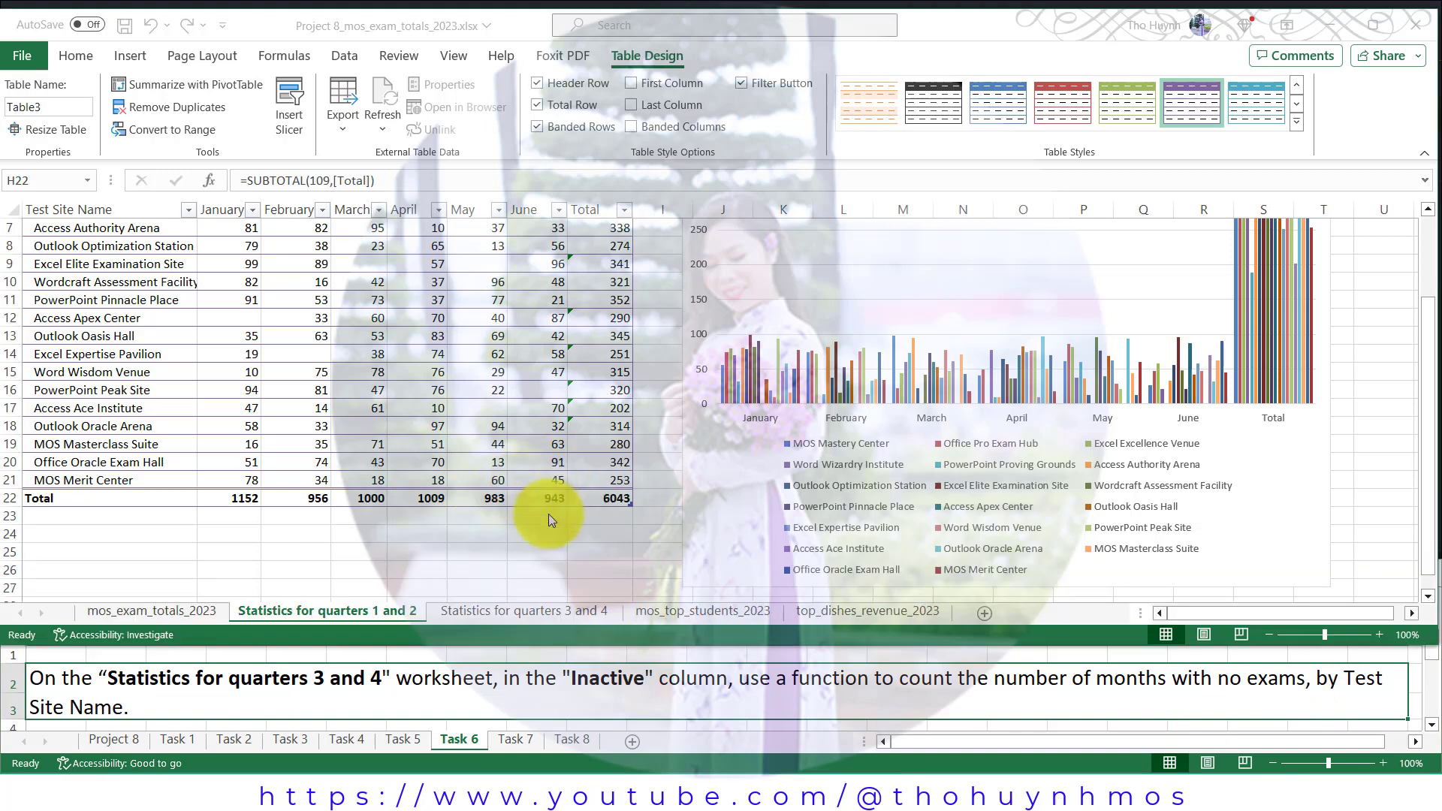
click(502, 615)
click(657, 251)
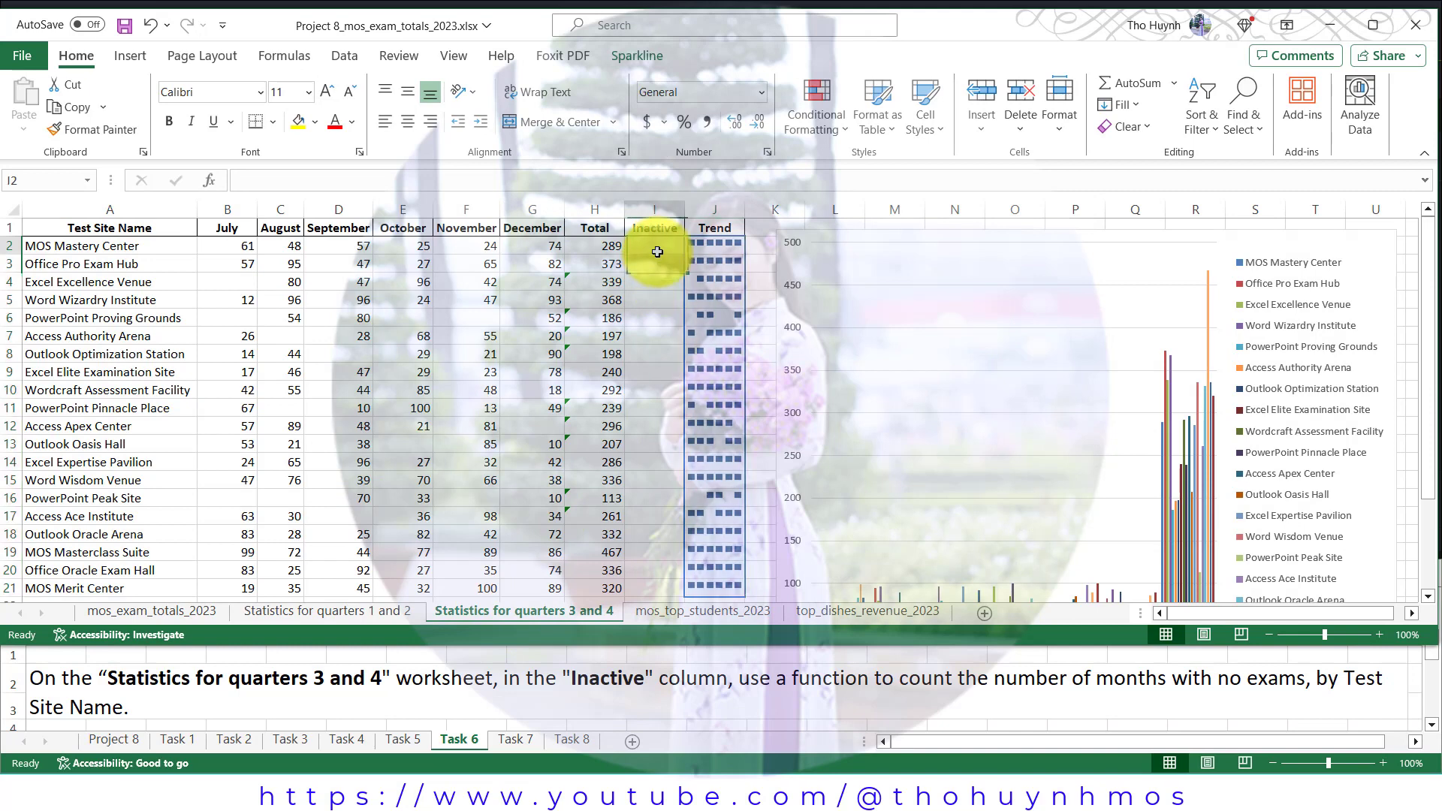
text(=)
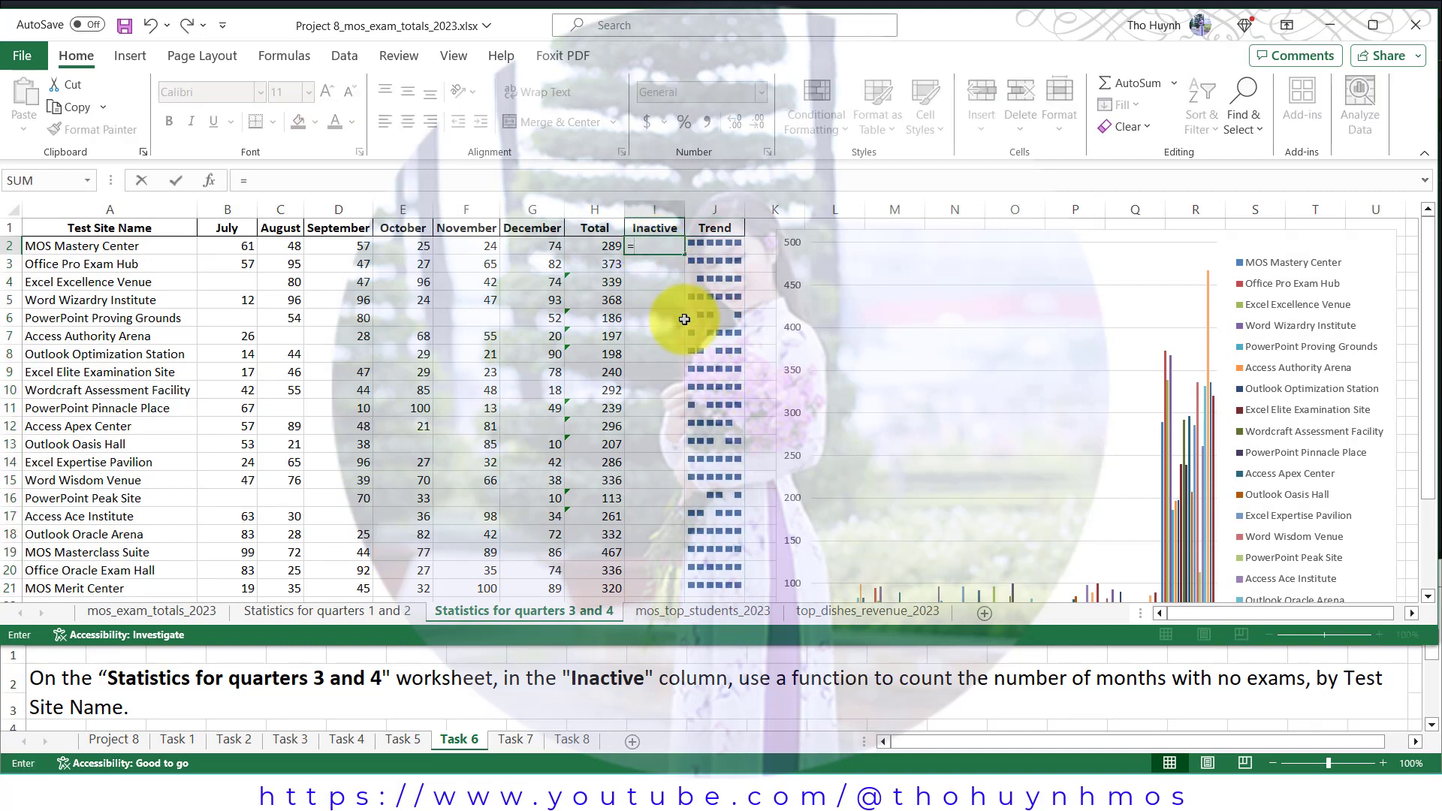
text(cou)
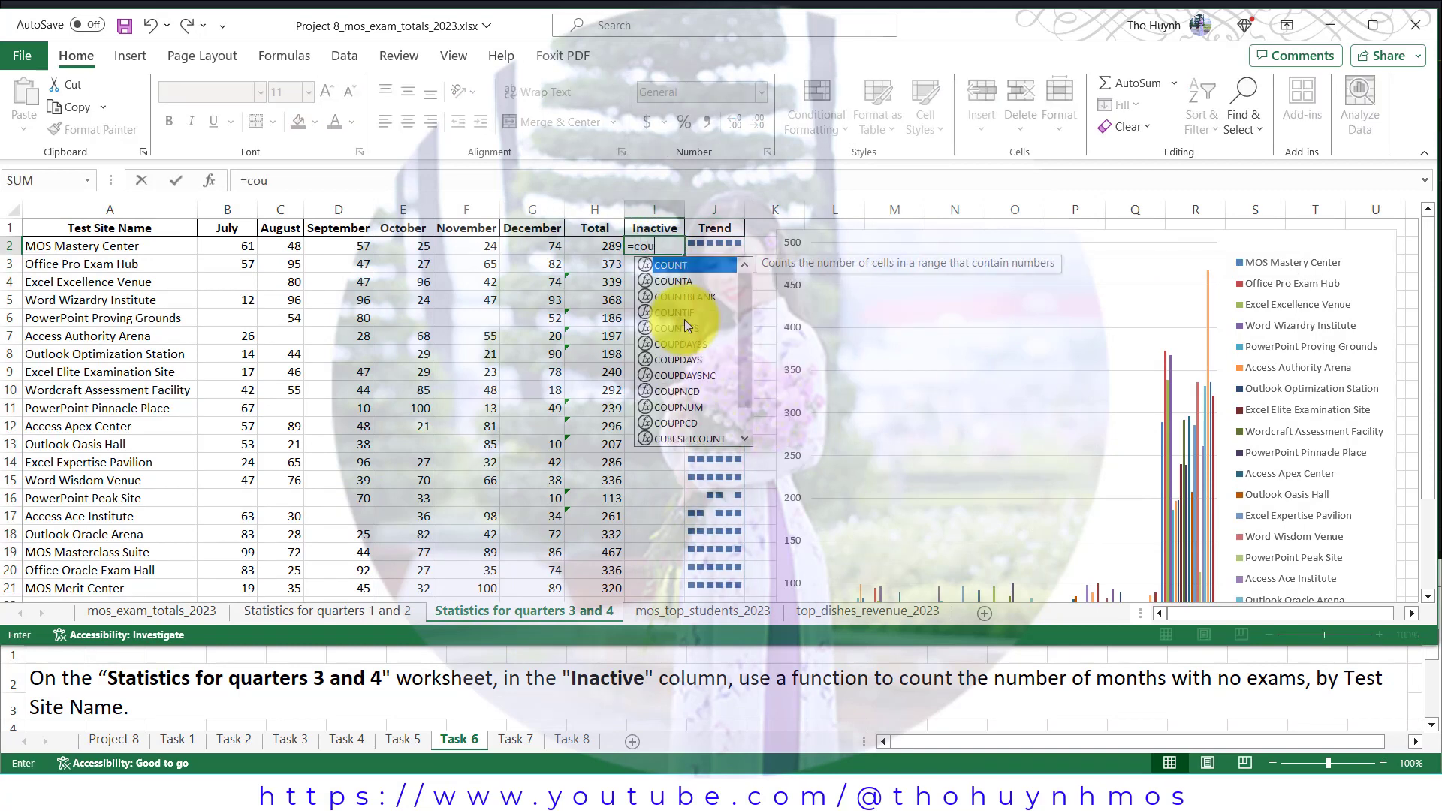
text(nt)
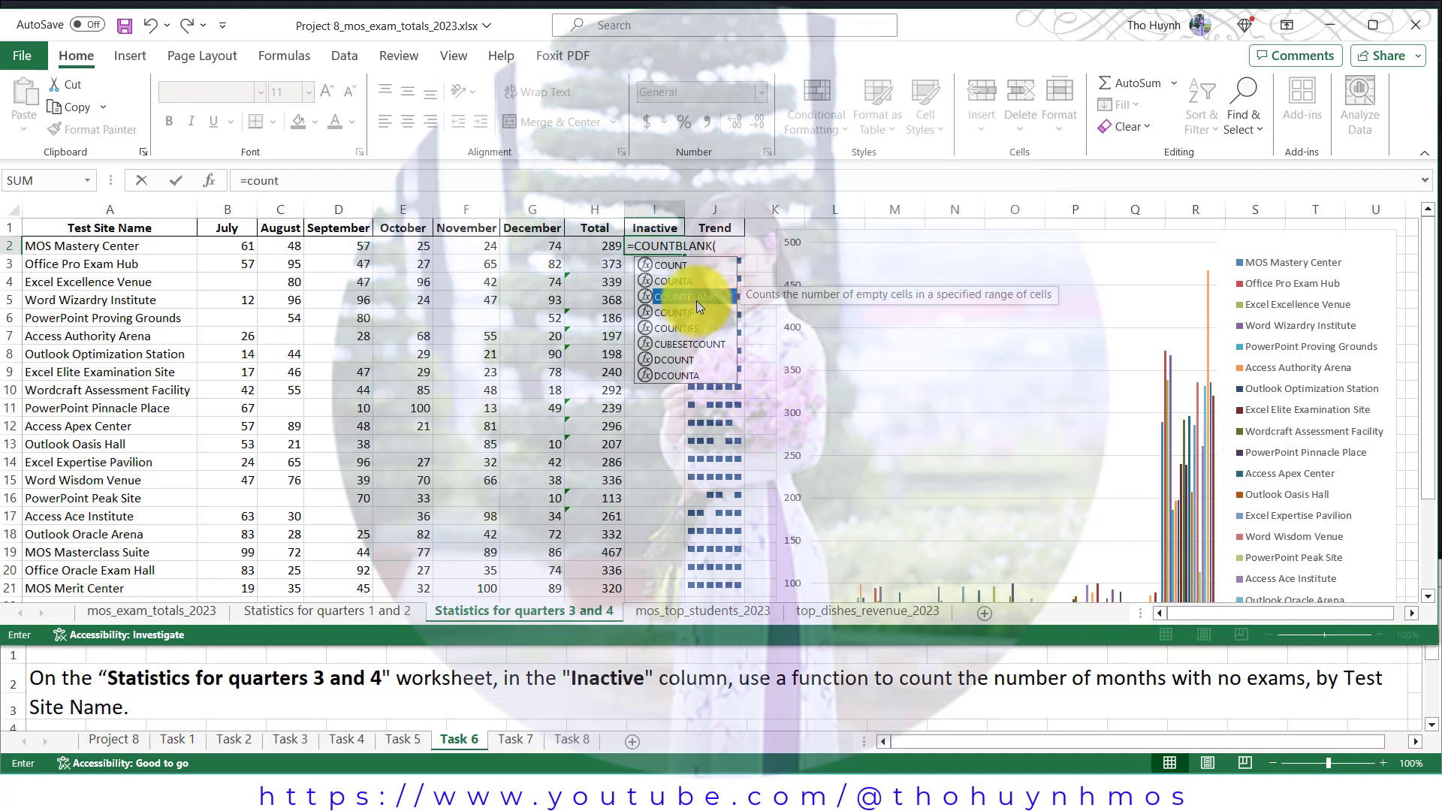
double_click(696, 299)
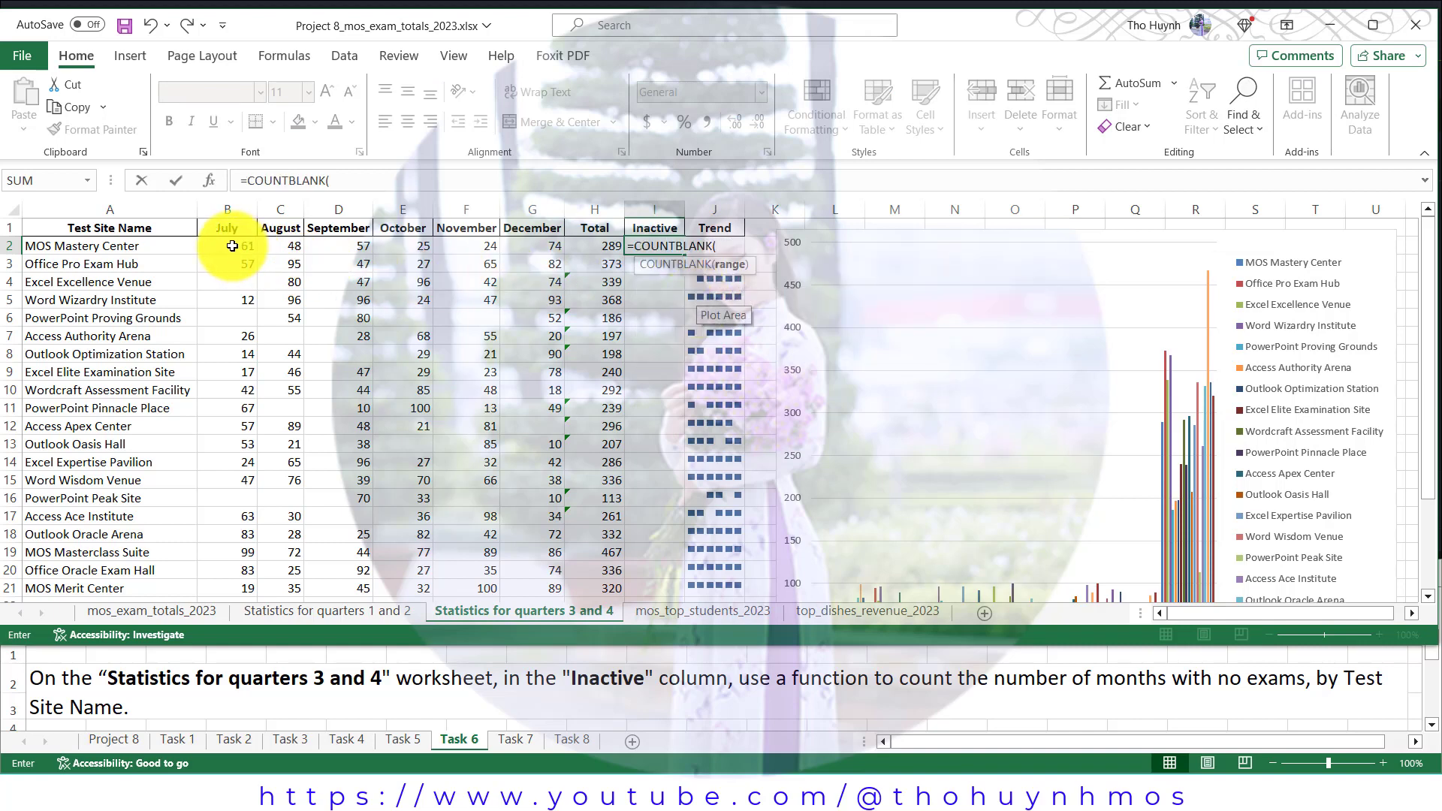
drag(233, 245, 521, 245)
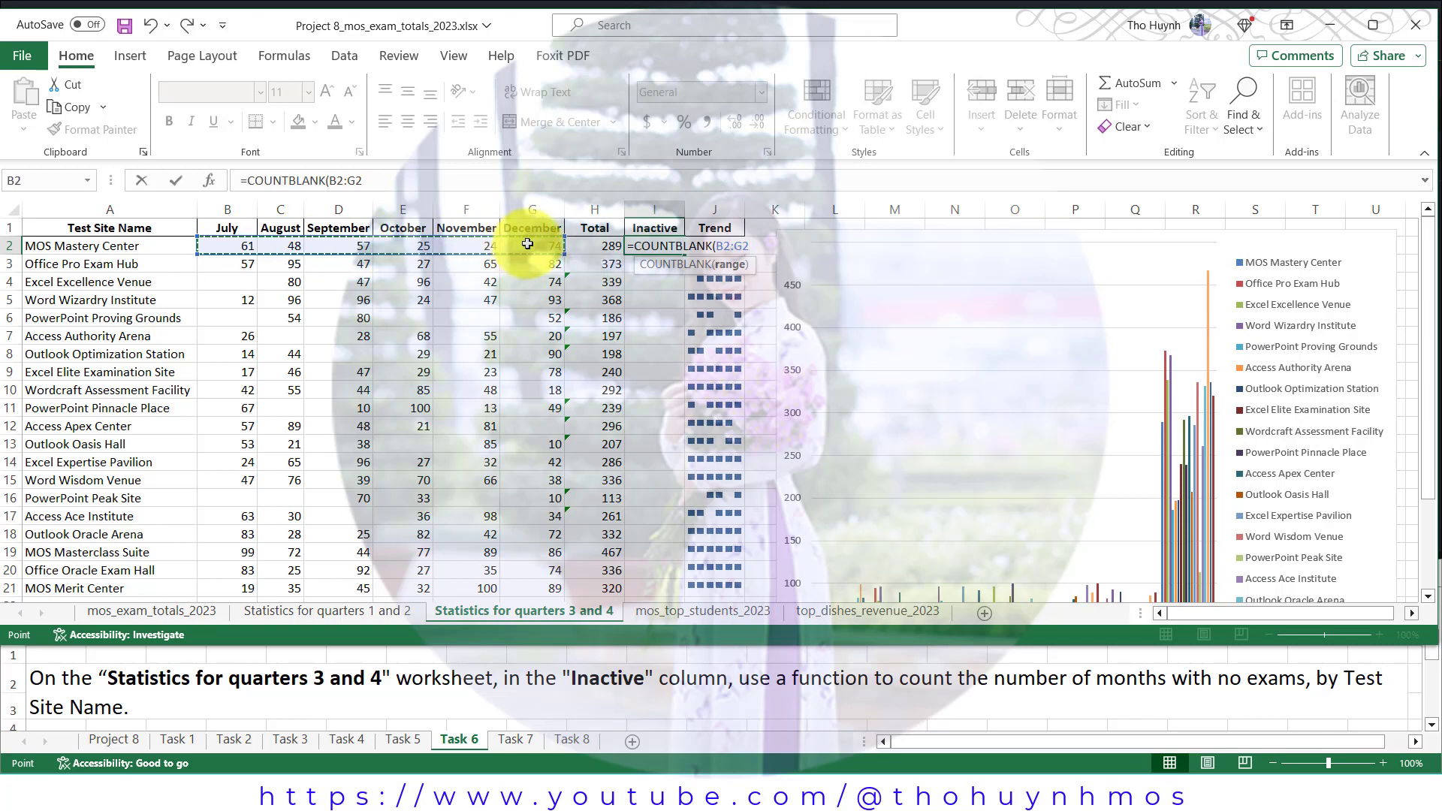
text())
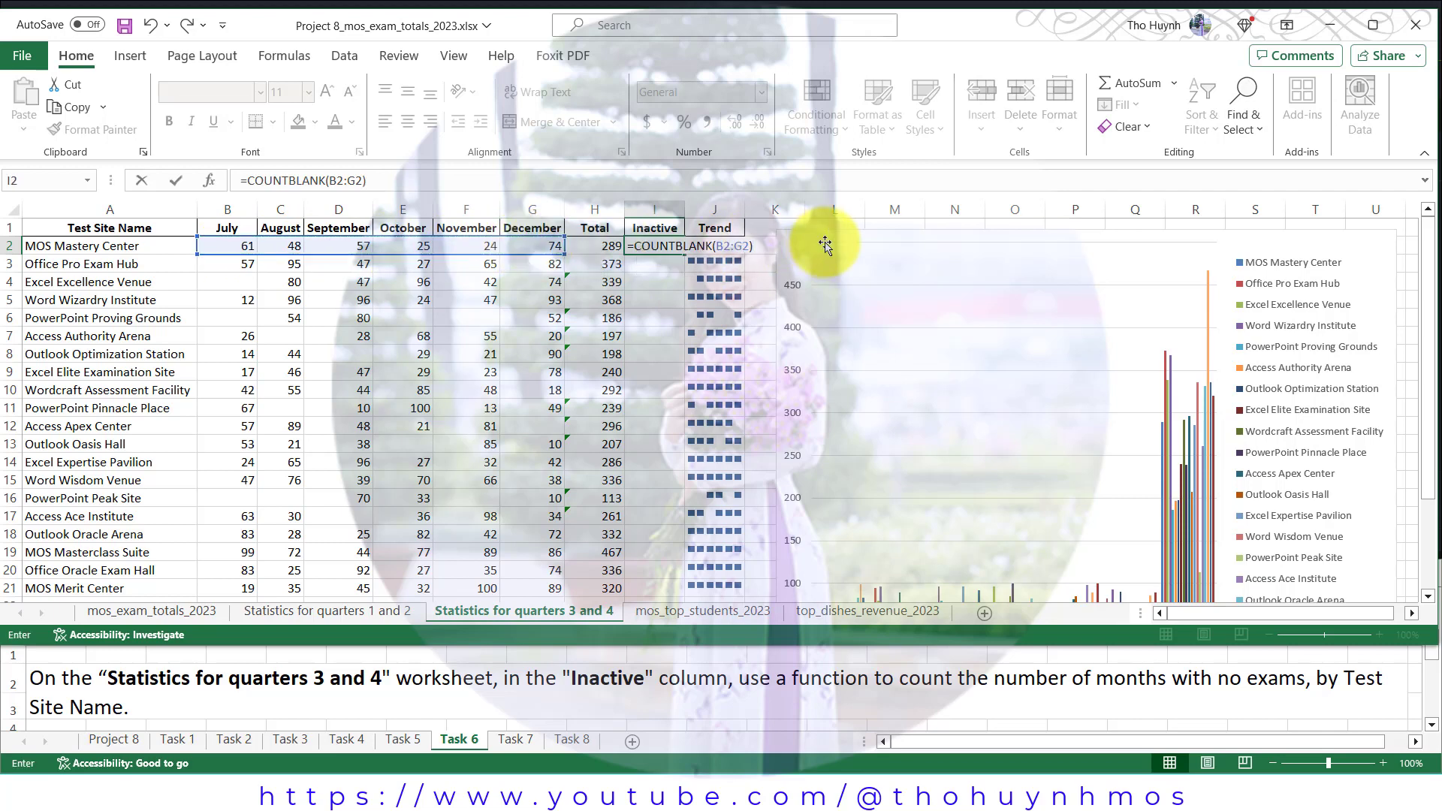
key(ctrl+Return)
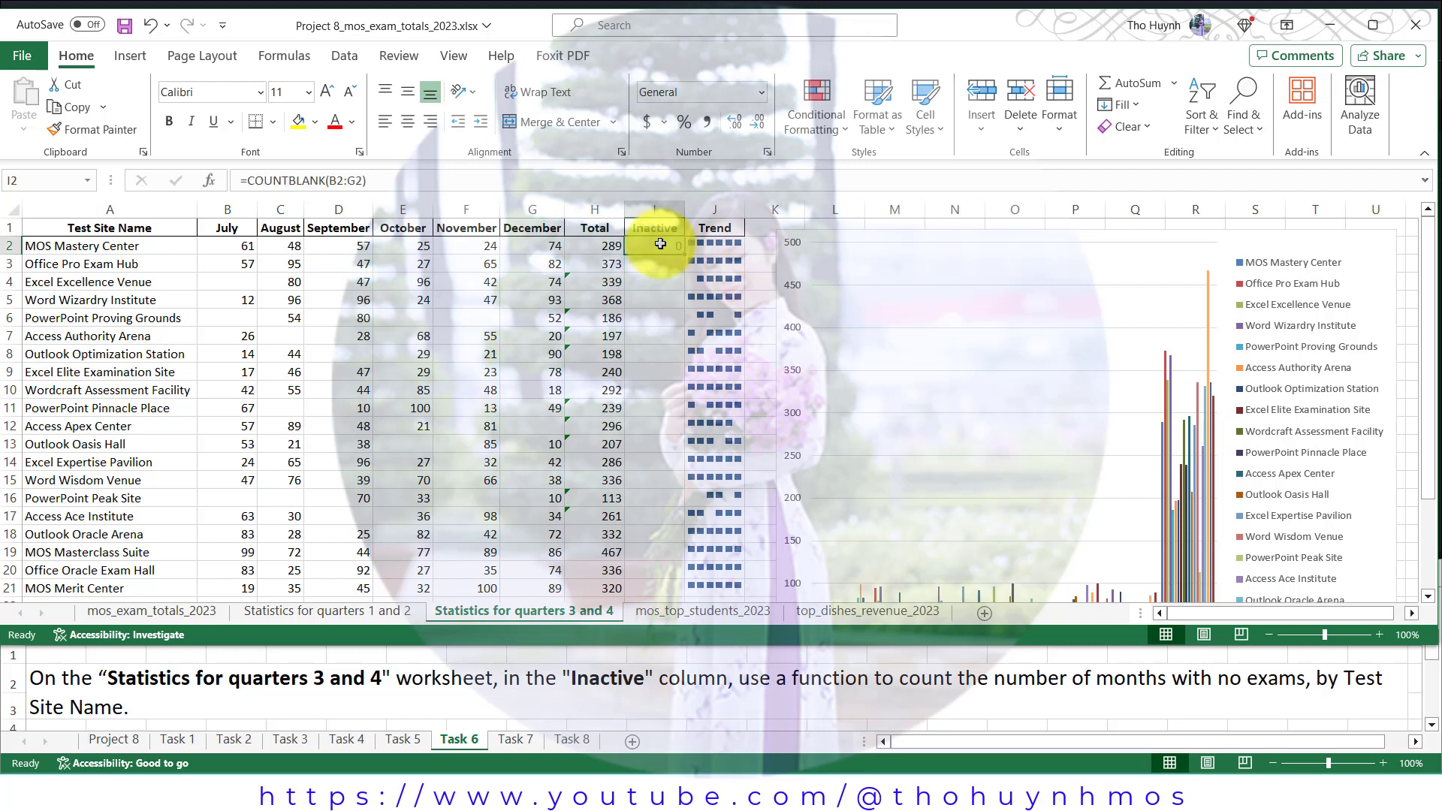
Fill the COUNTBLANK formula down to I21 and bring the instructions workbook forward
drag(684, 255, 696, 584)
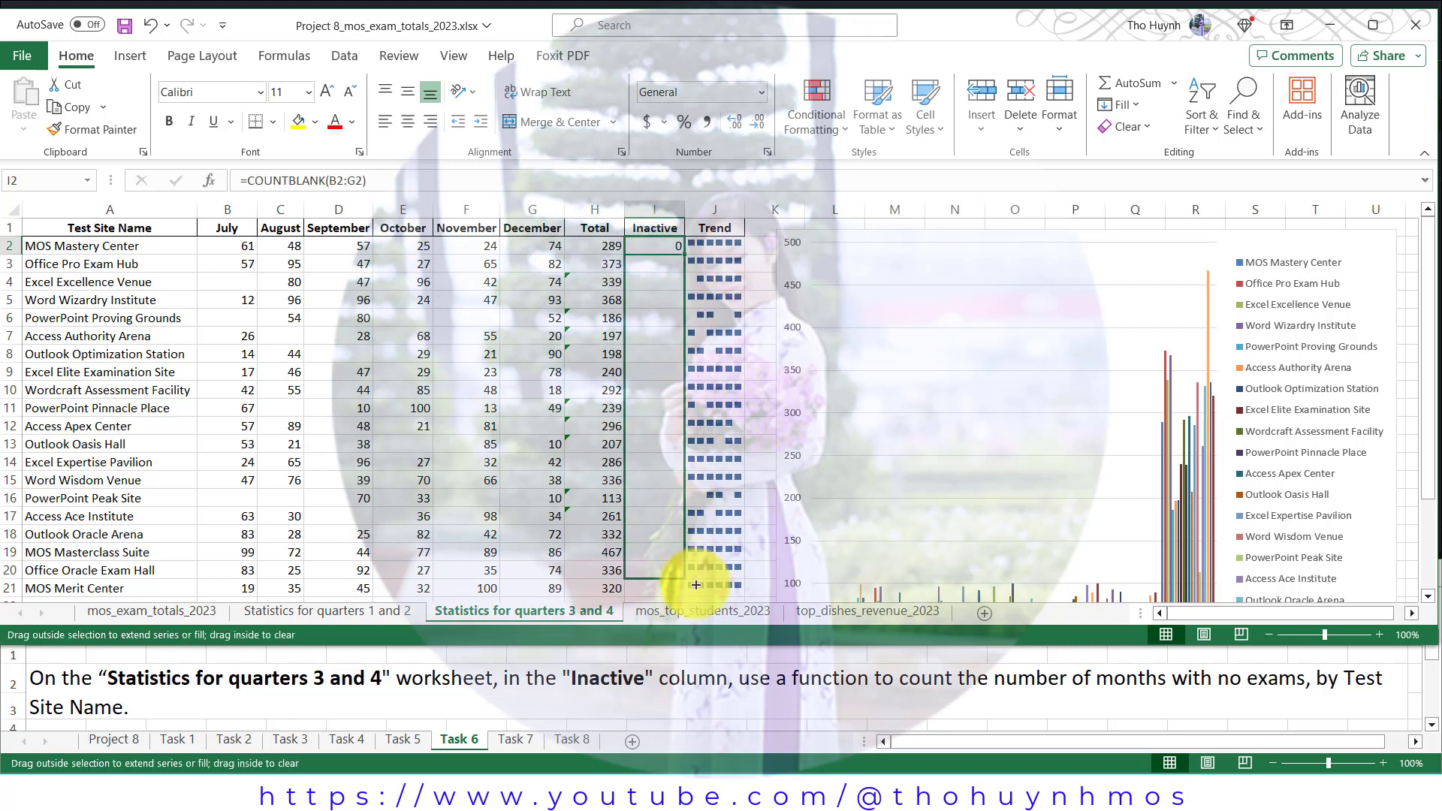
drag(696, 584, 640, 513)
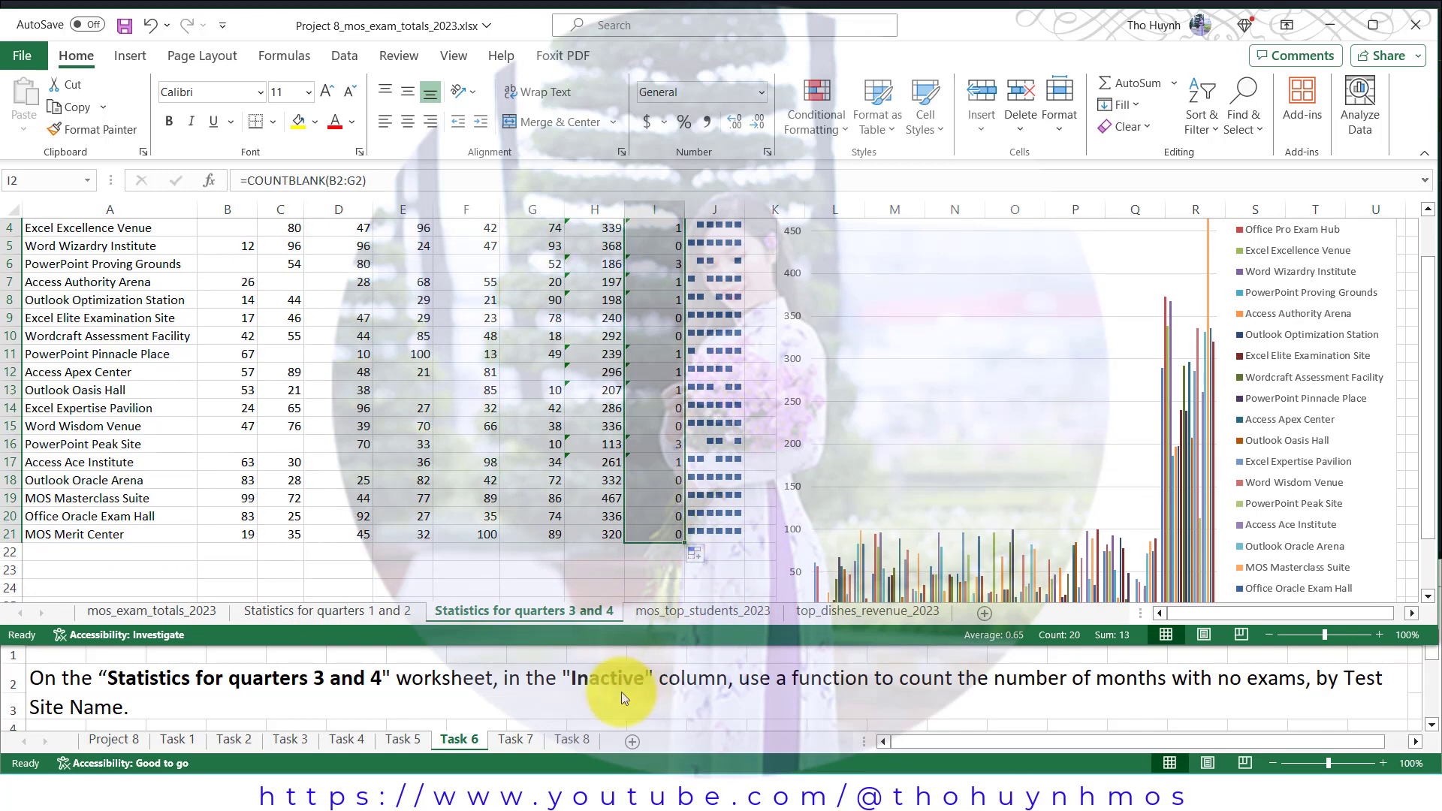
click(516, 741)
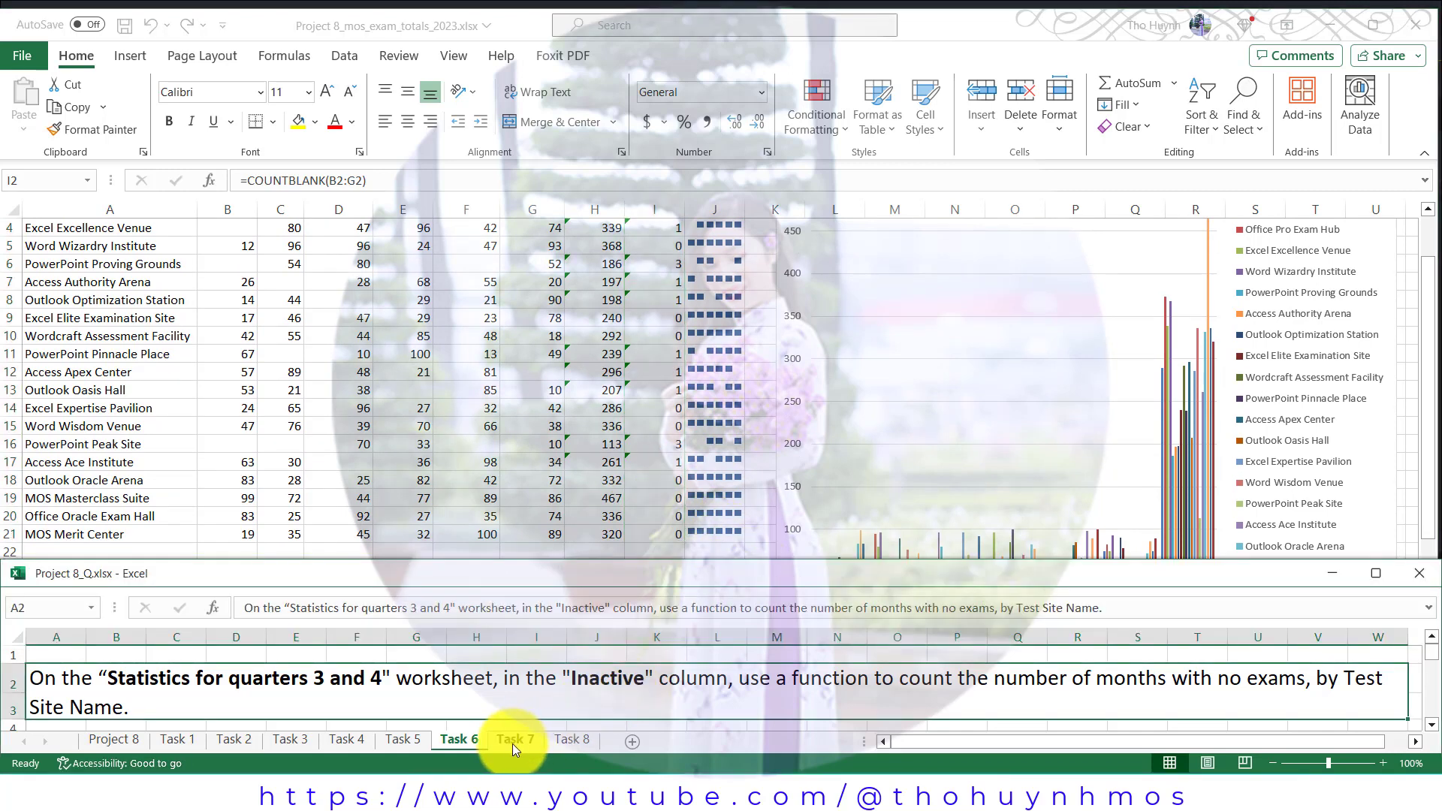
After reading Task 7, select the student table A2:D22 on mos_top_students_2023
click(512, 741)
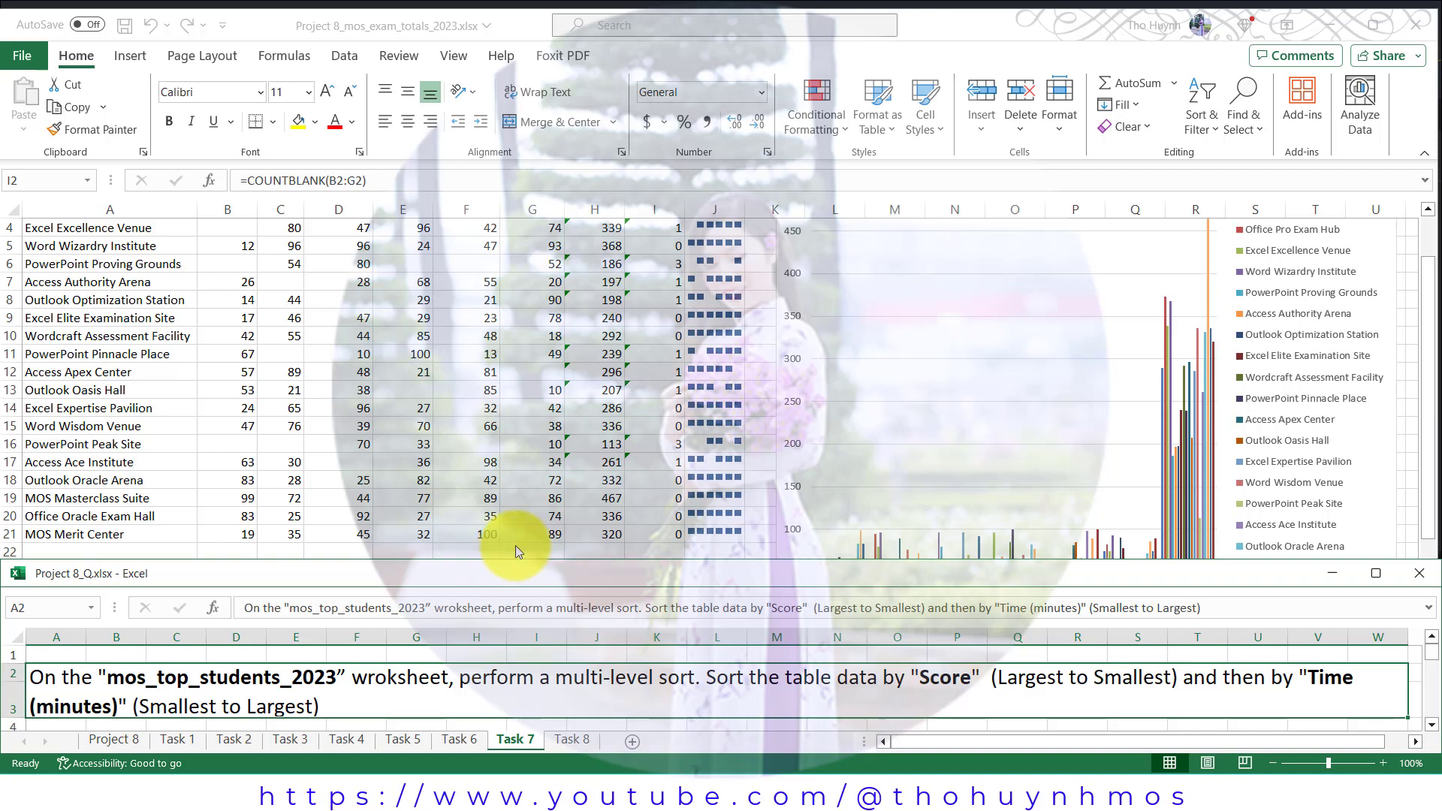
key(alt+Tab)
click(708, 613)
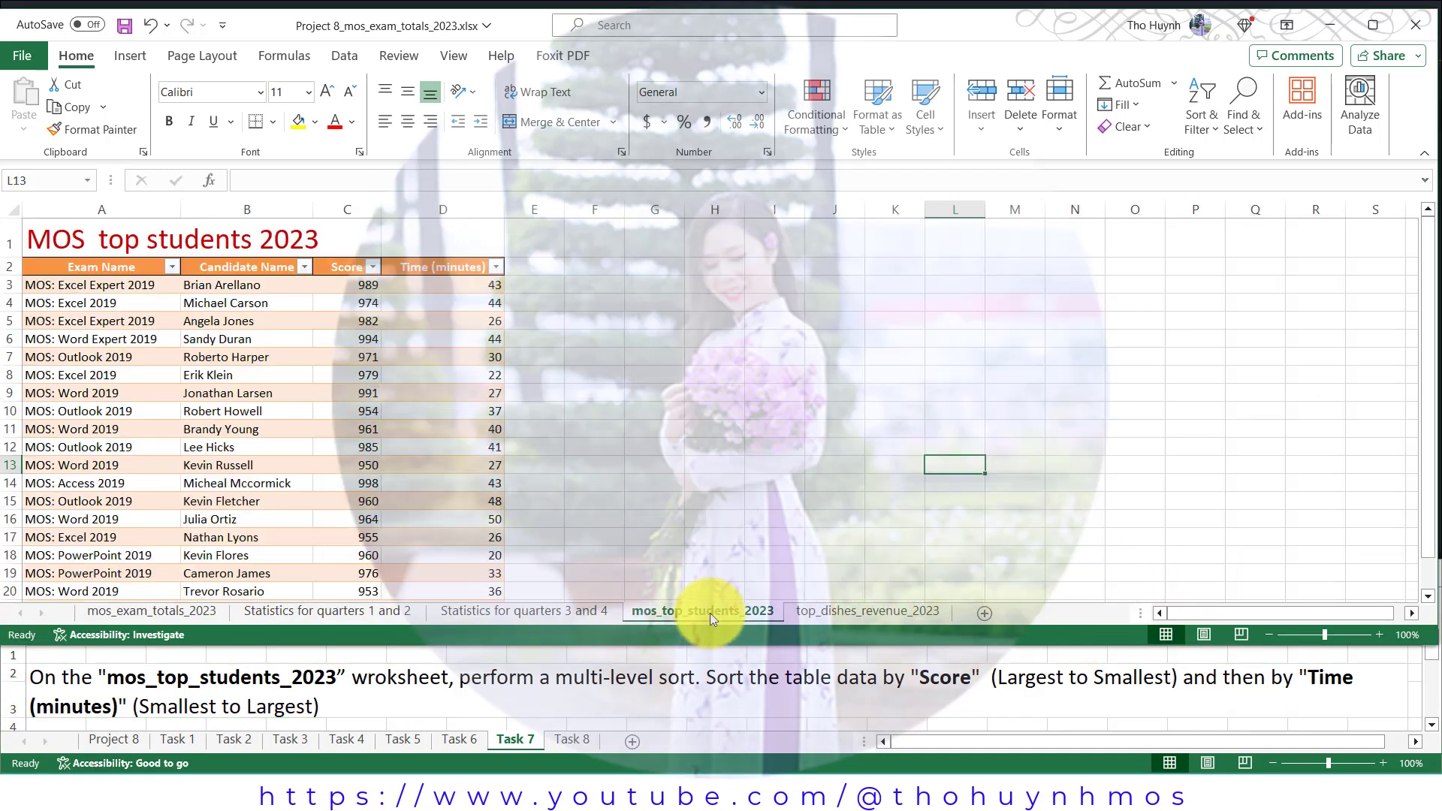
drag(73, 266, 467, 662)
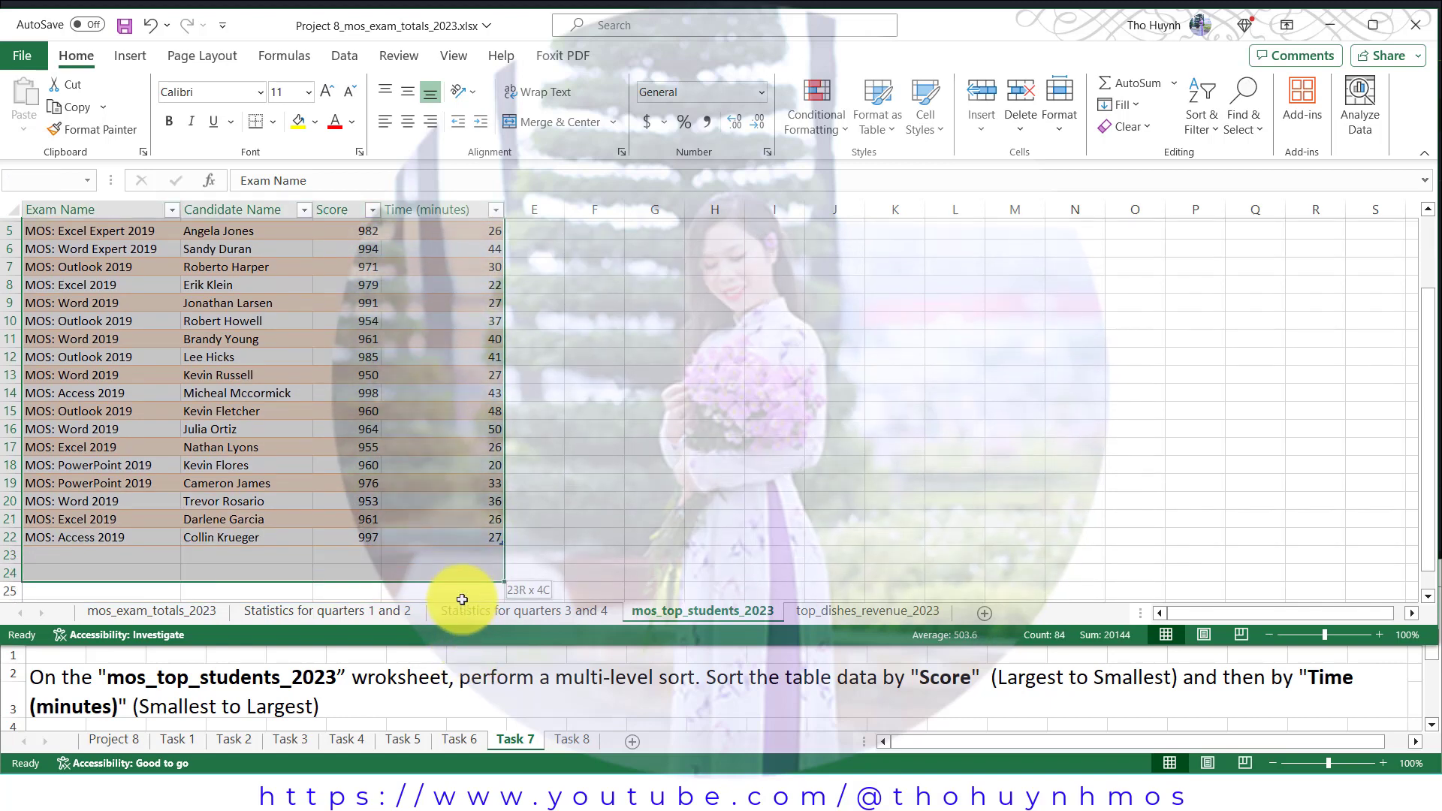
drag(467, 663, 460, 538)
scroll(593, 426, up, 2)
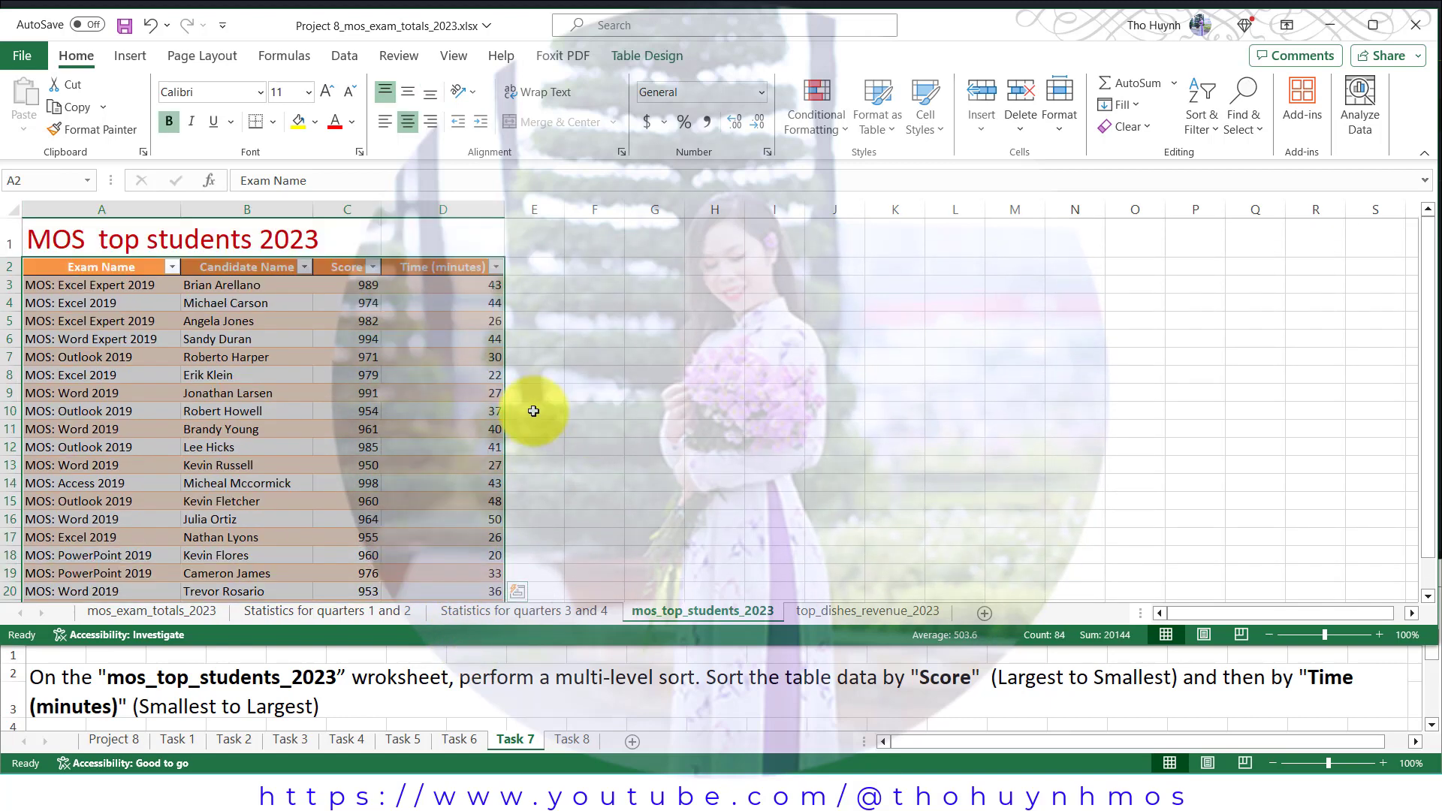
Custom sort by Score largest to smallest, then by Time (minutes) smallest to largest
click(1216, 124)
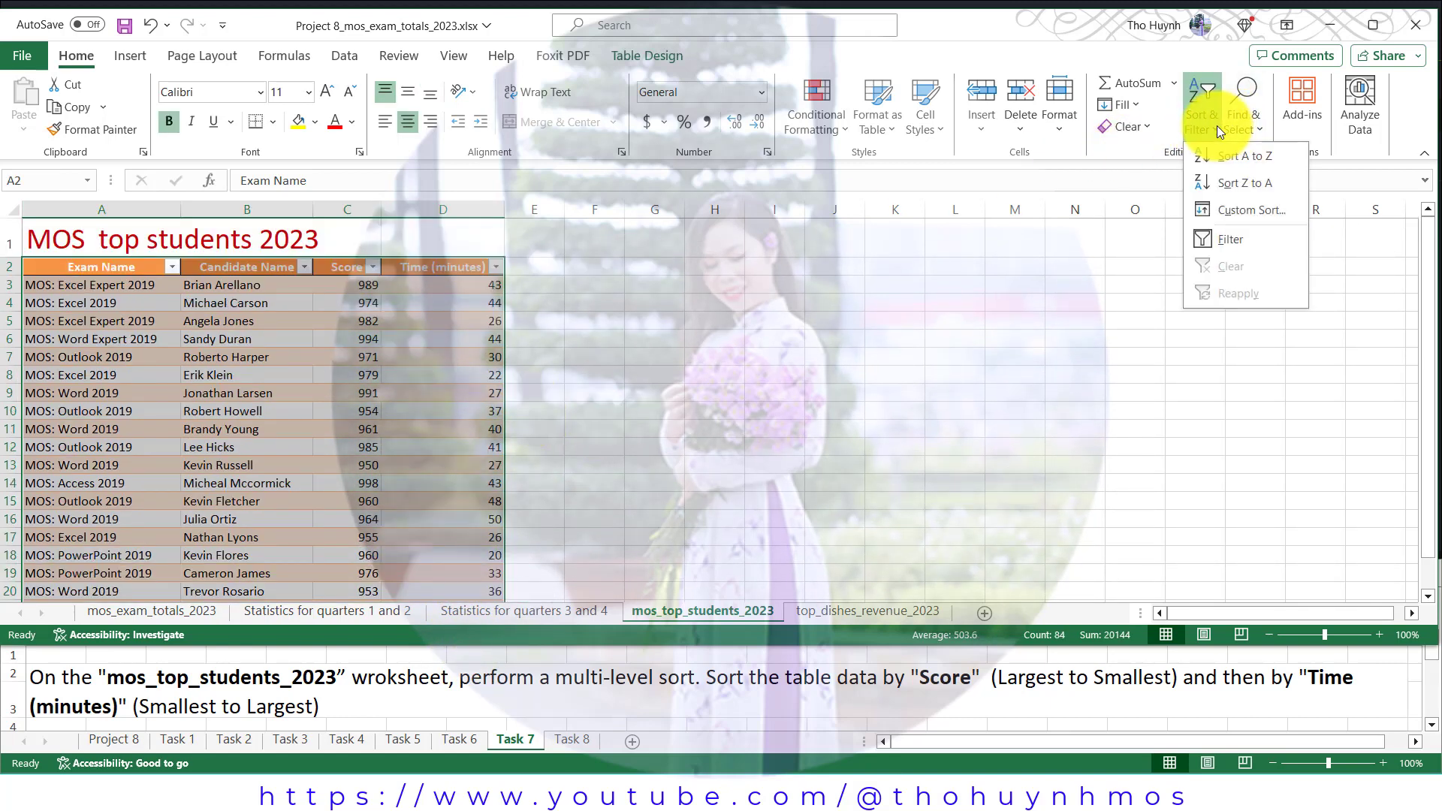
click(1251, 209)
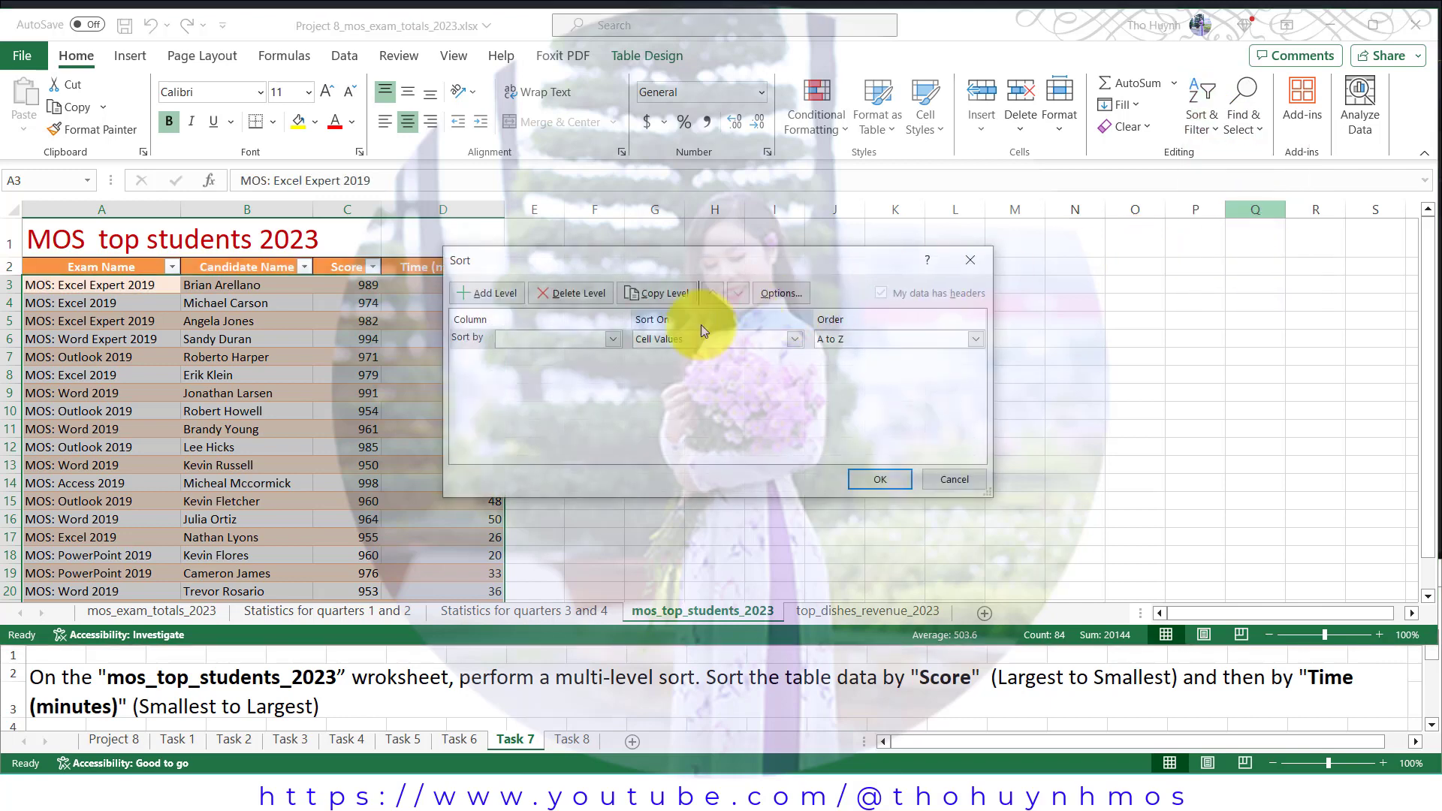
click(613, 339)
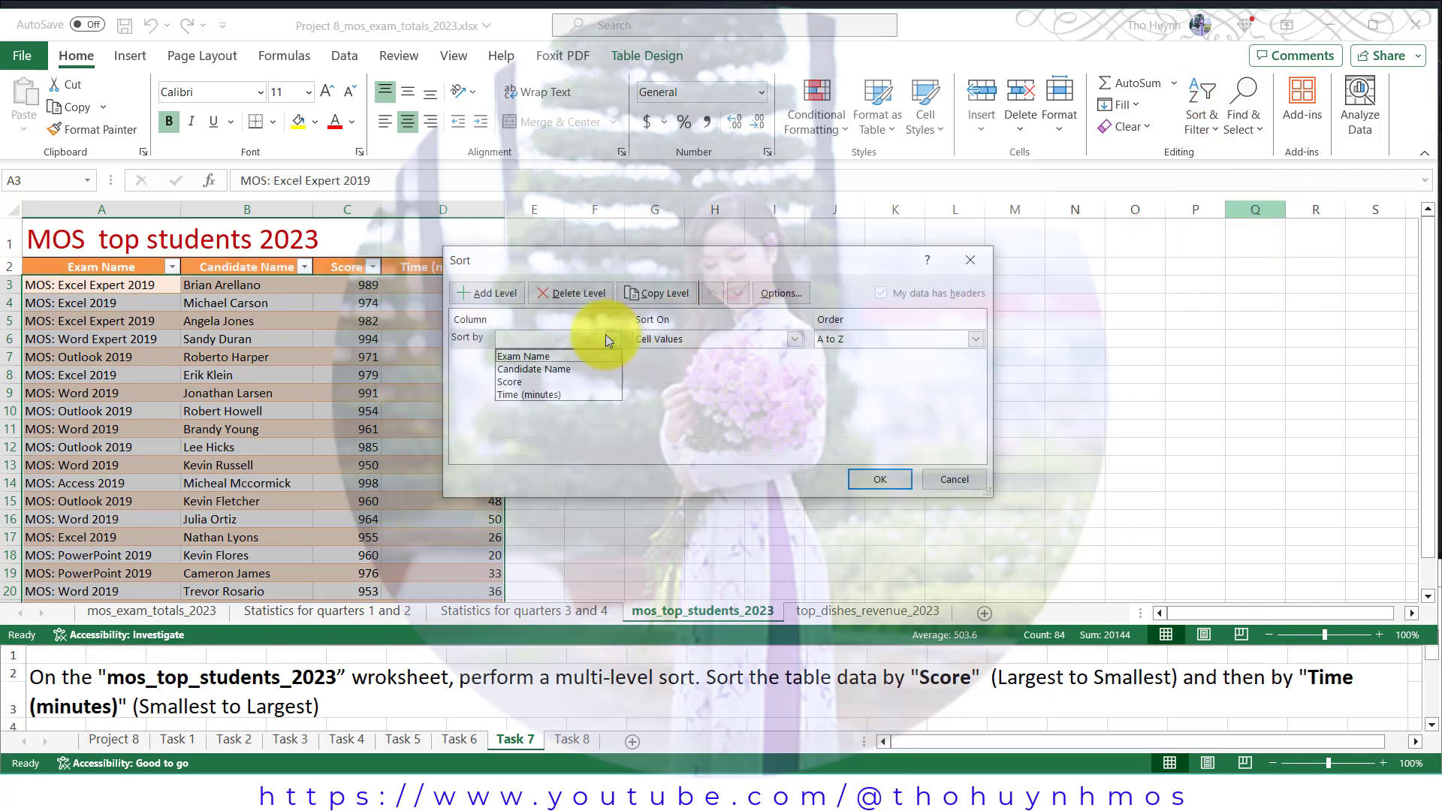
click(521, 380)
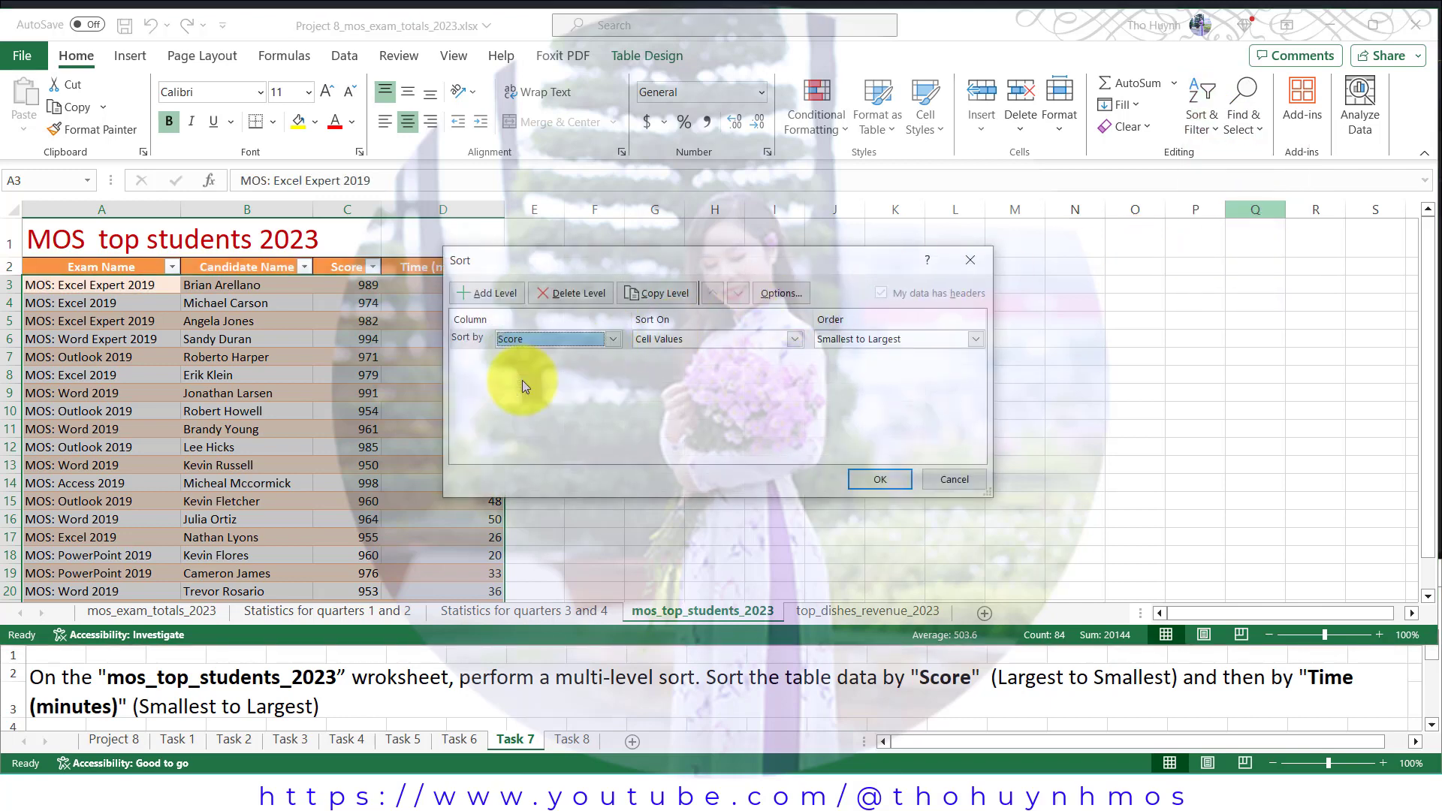
click(931, 342)
click(859, 367)
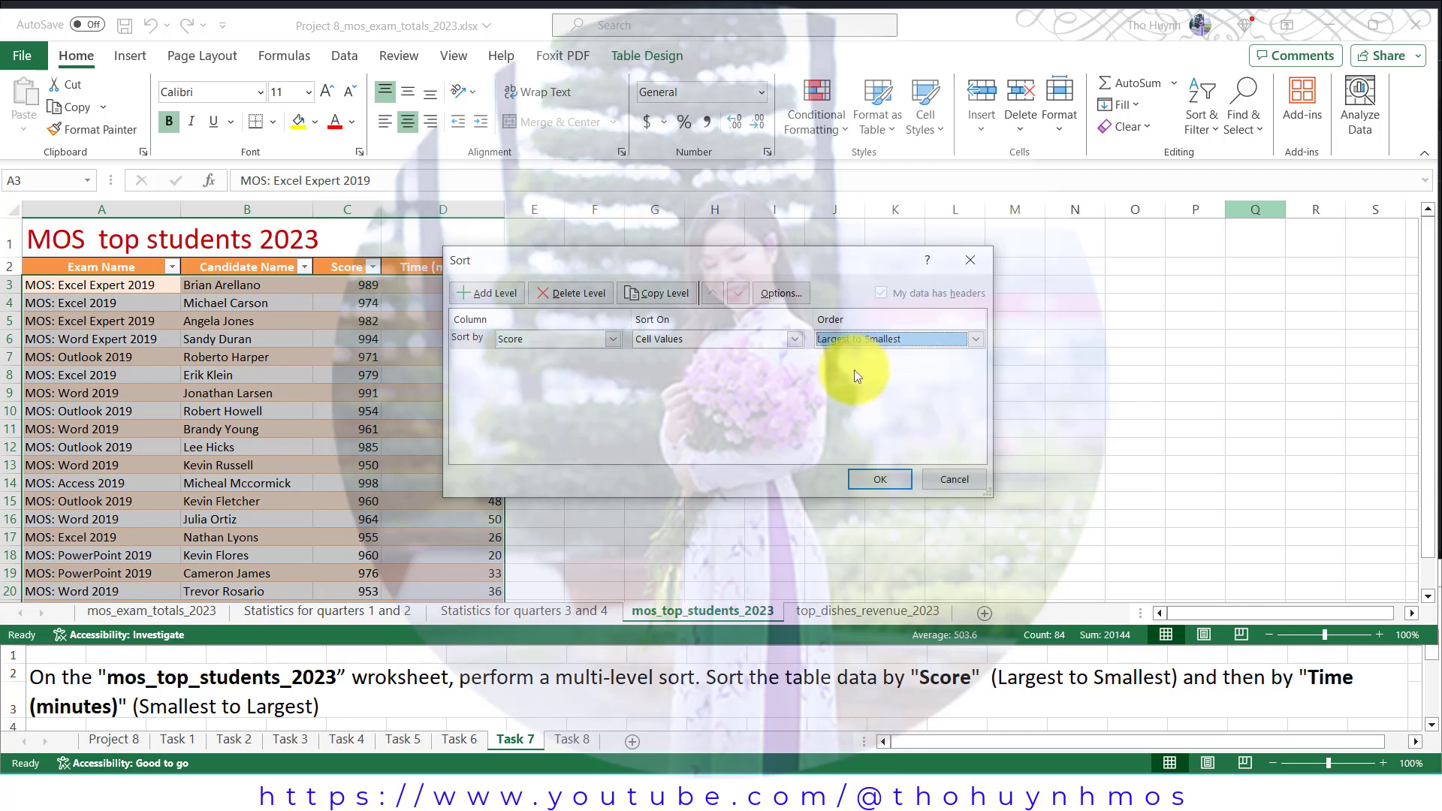
click(490, 288)
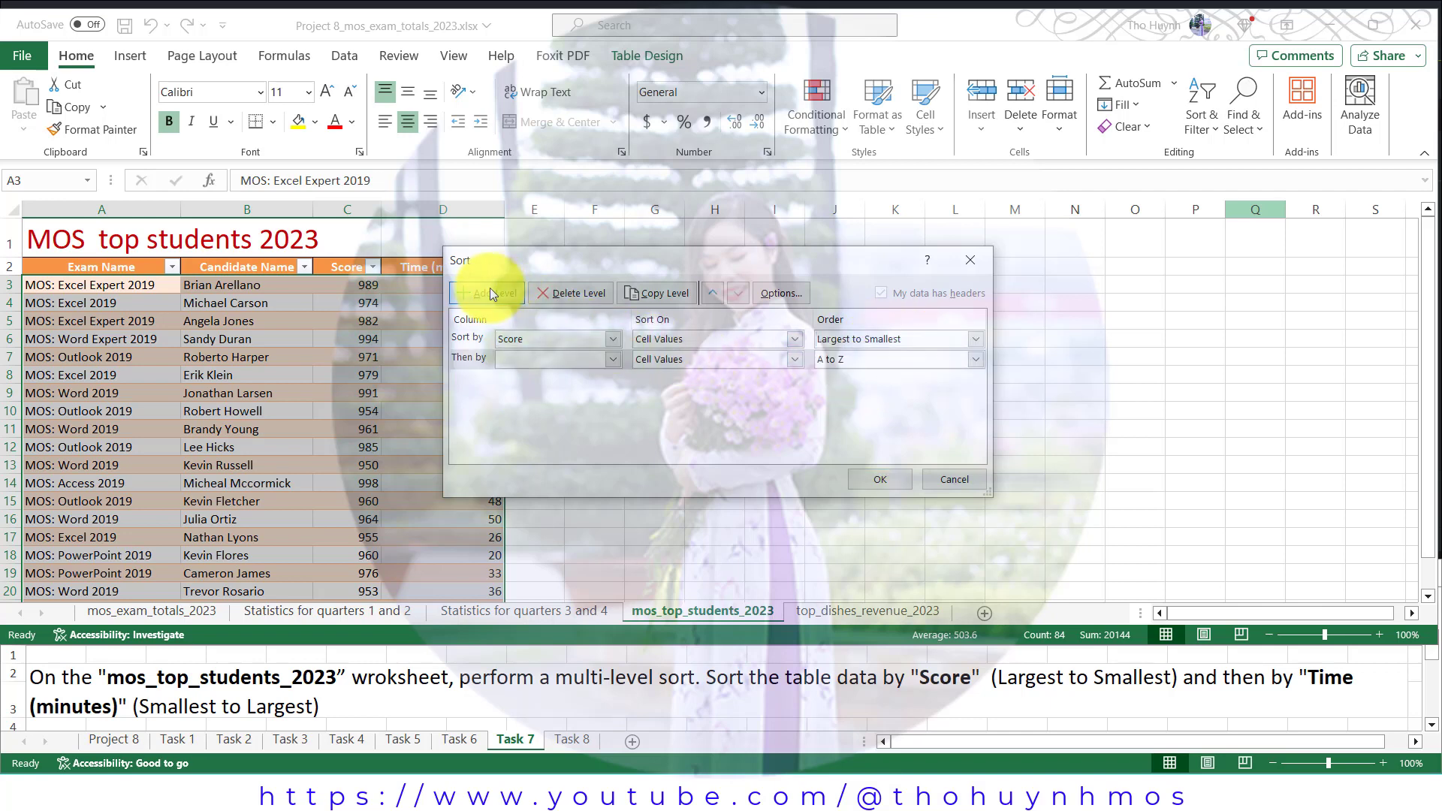
click(616, 360)
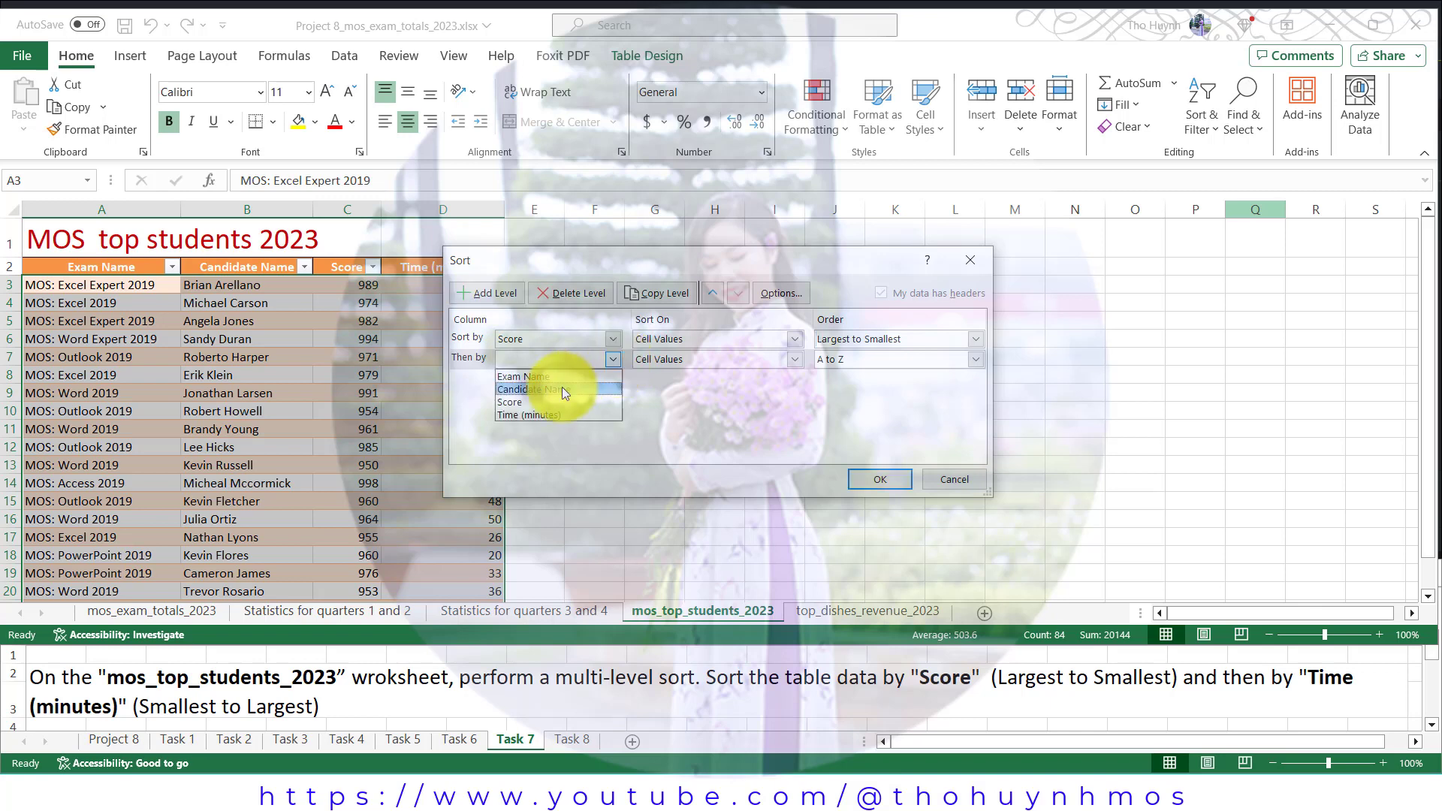
click(548, 415)
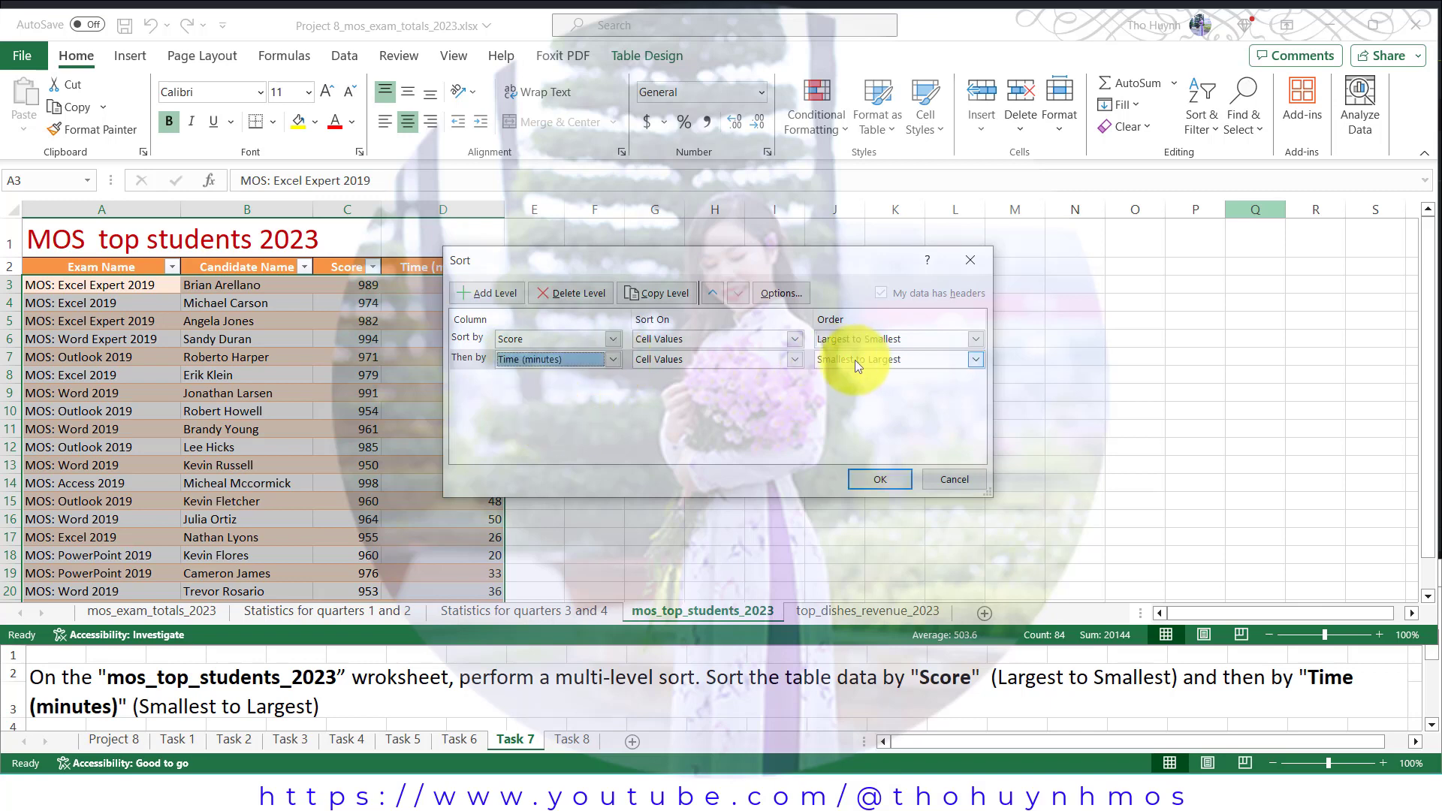
click(875, 482)
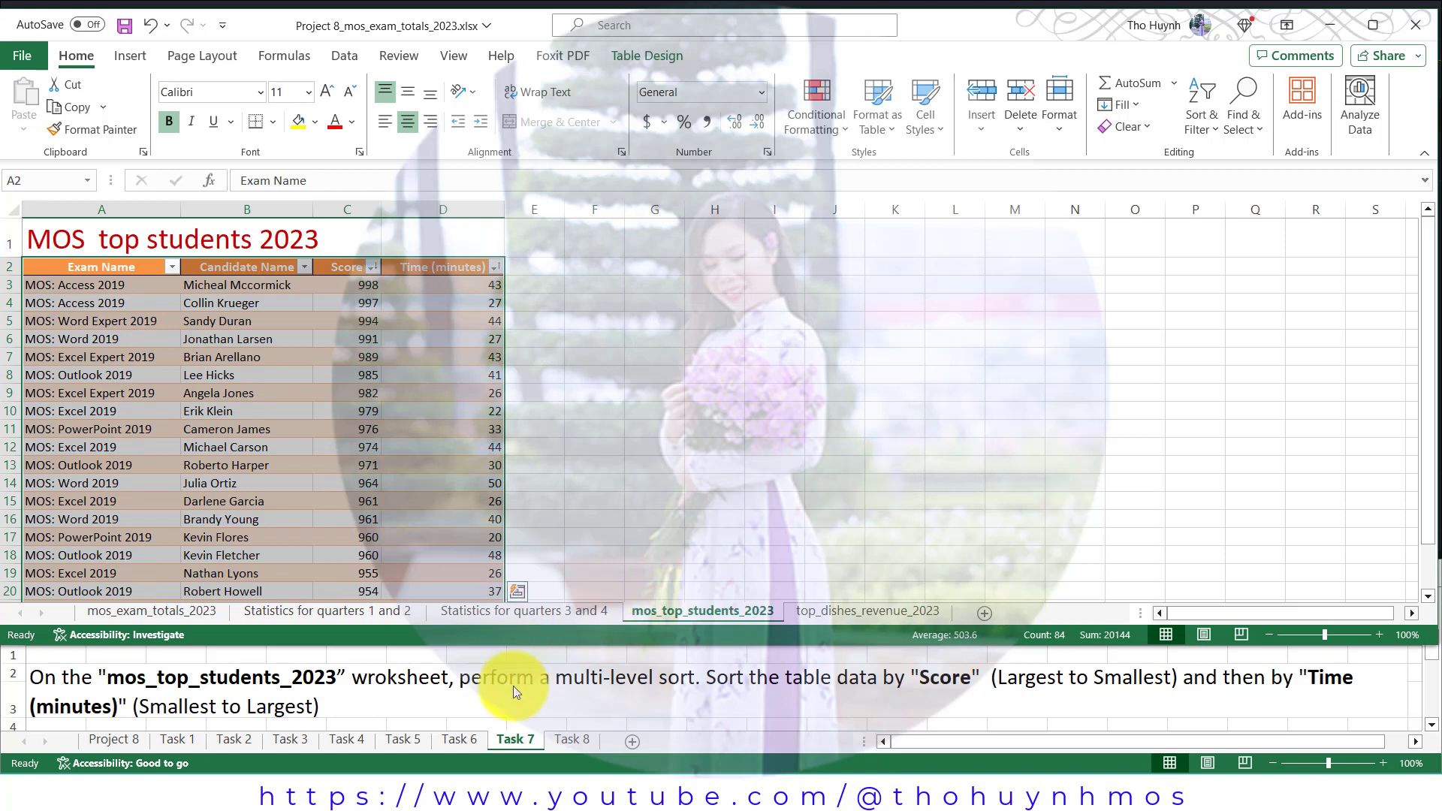
Apply Quick Layout 7 to the chart on Statistics for quarters 1 and 2
click(578, 742)
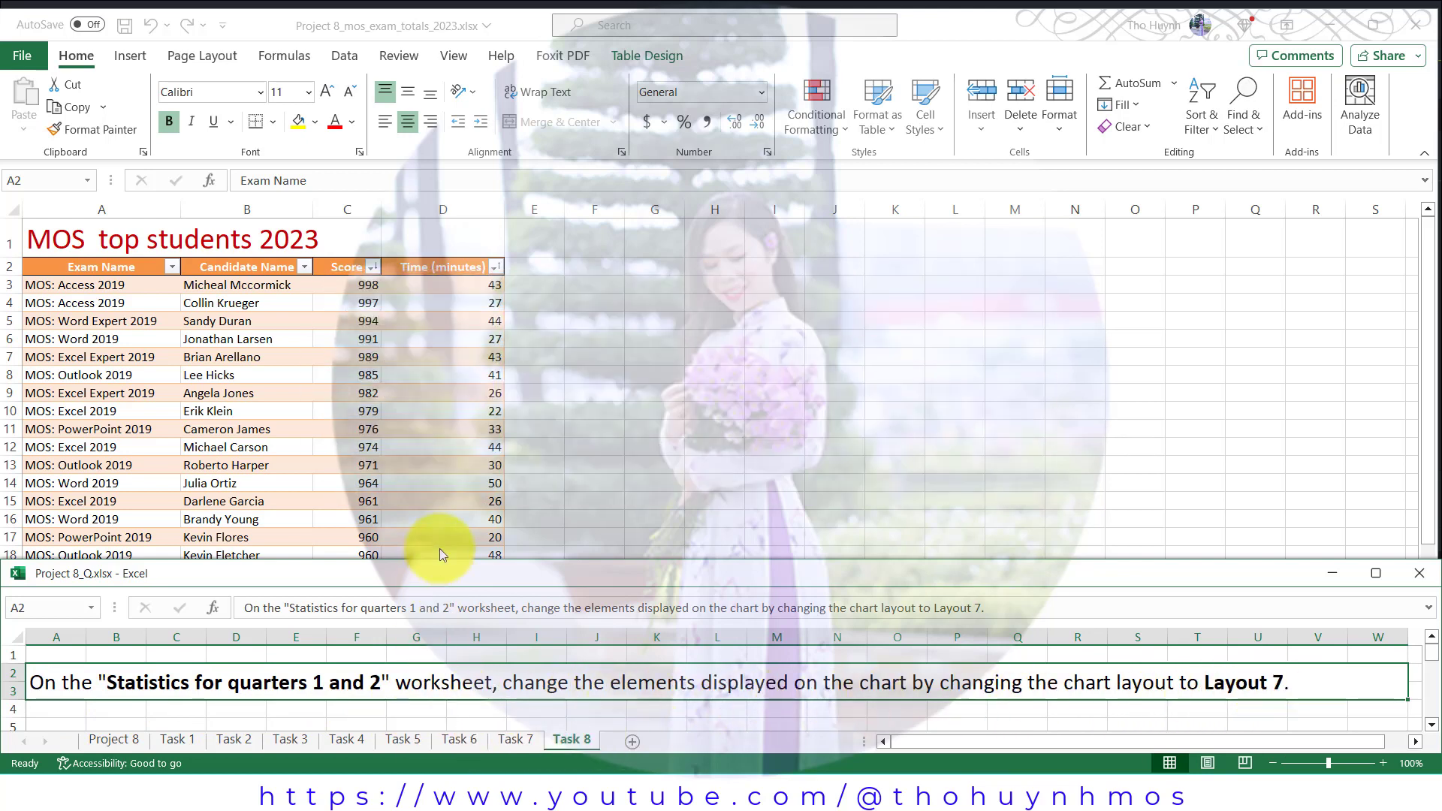
click(552, 515)
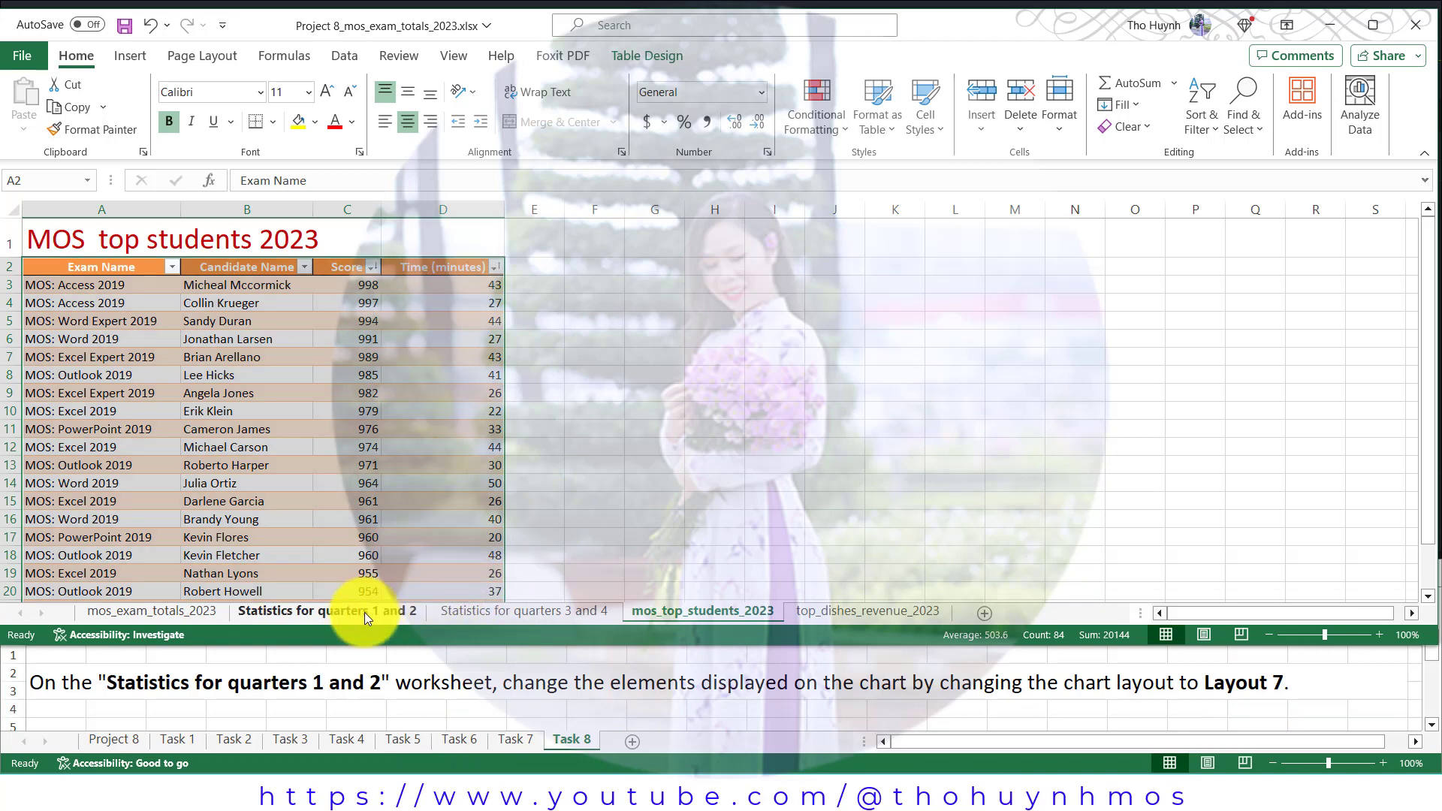
click(363, 611)
click(955, 279)
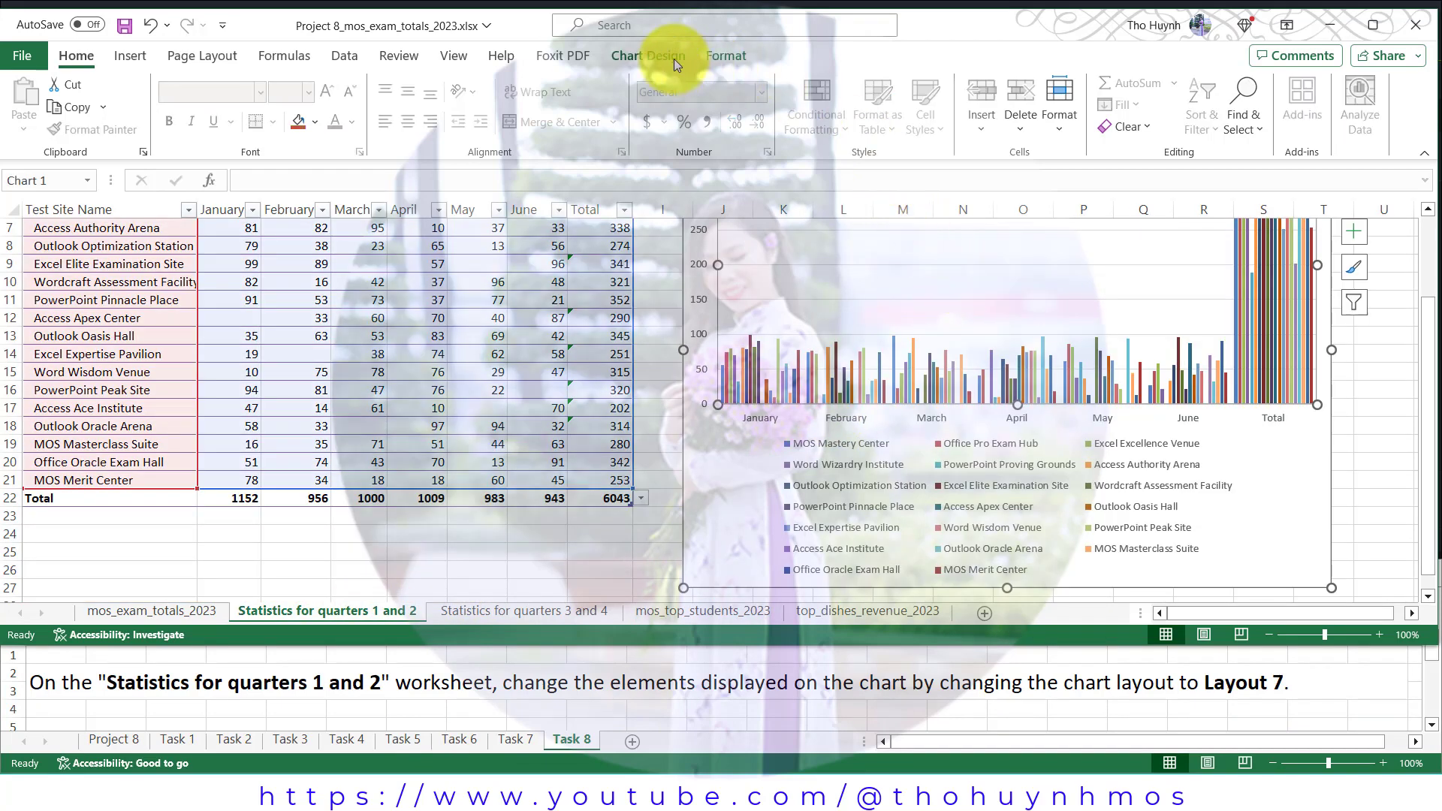
click(674, 58)
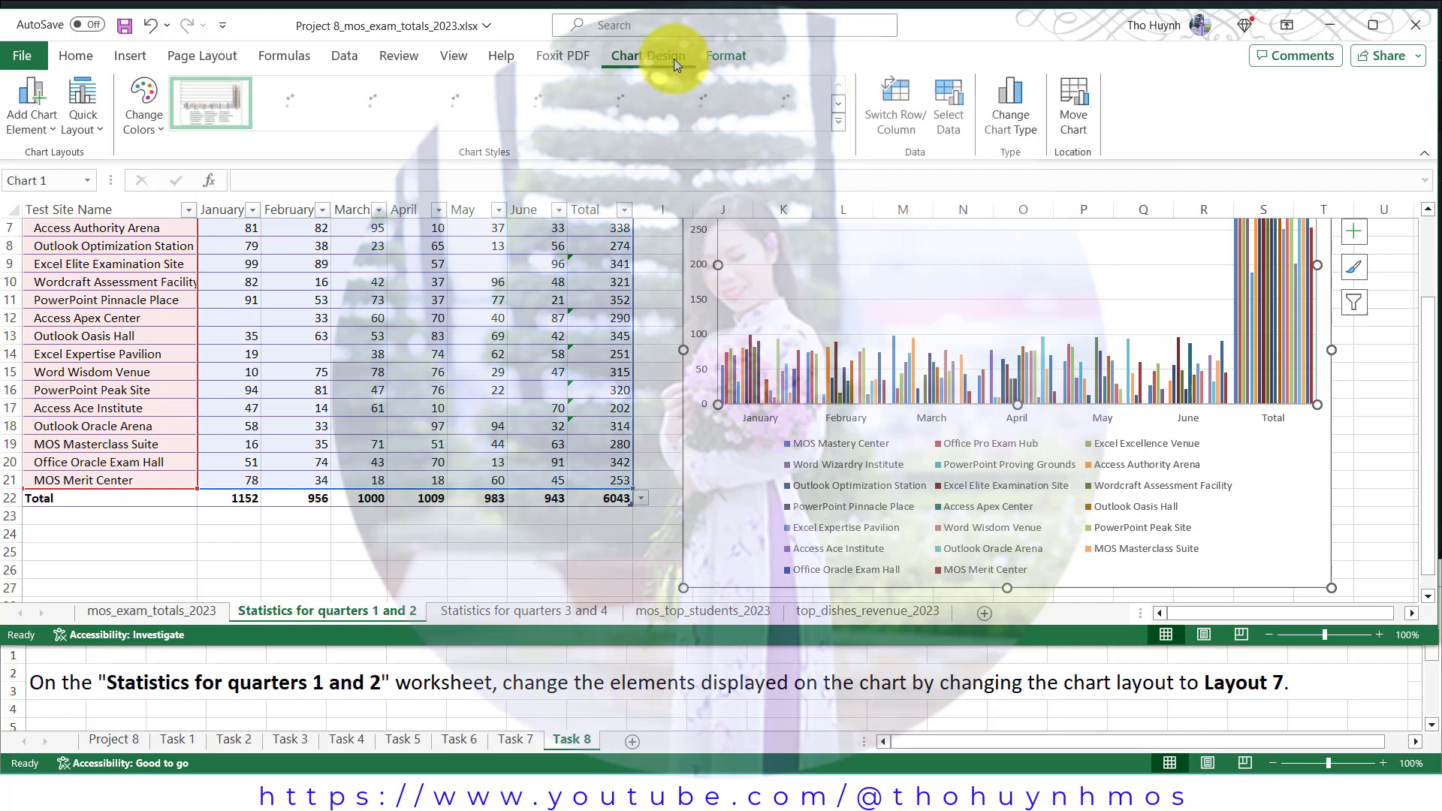
click(75, 128)
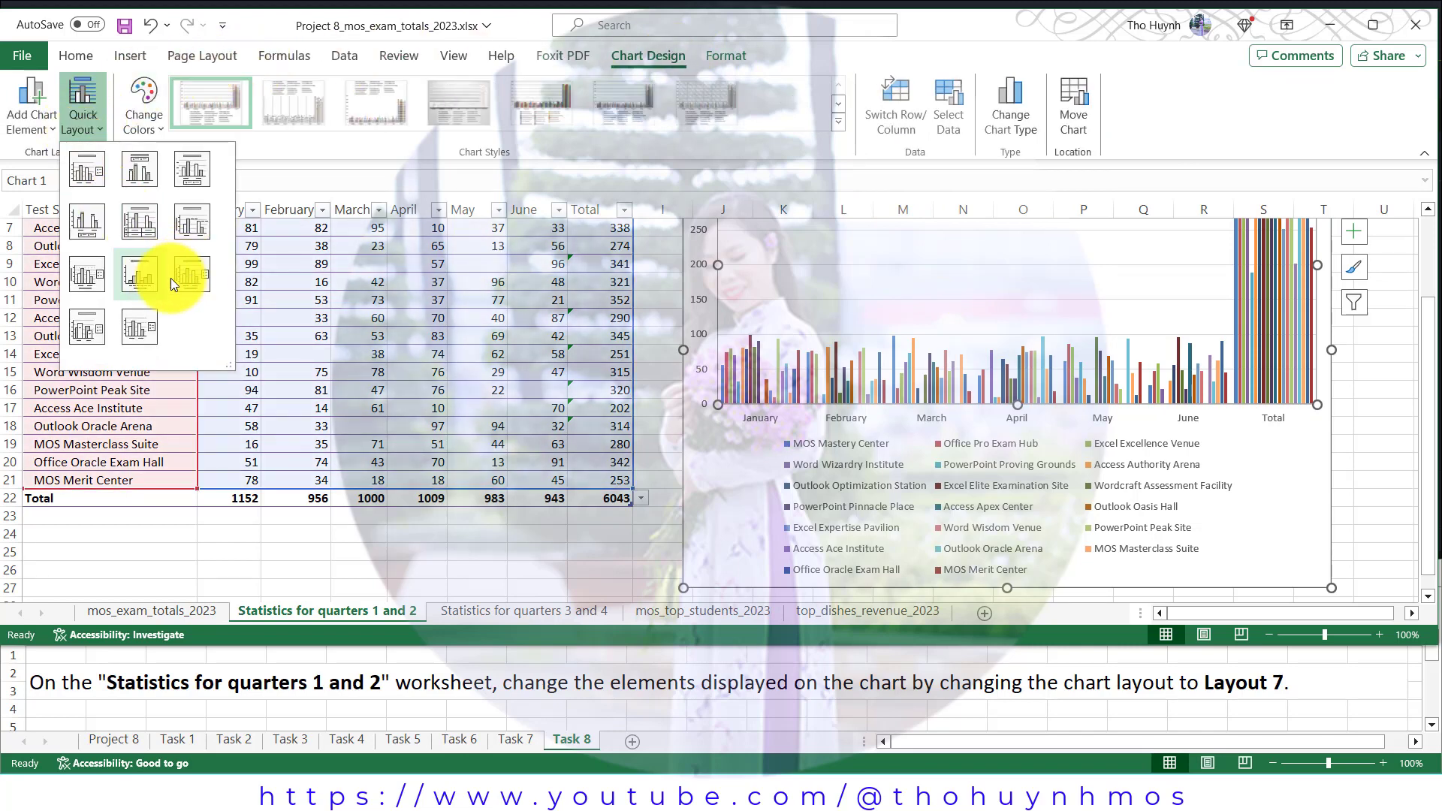
click(88, 276)
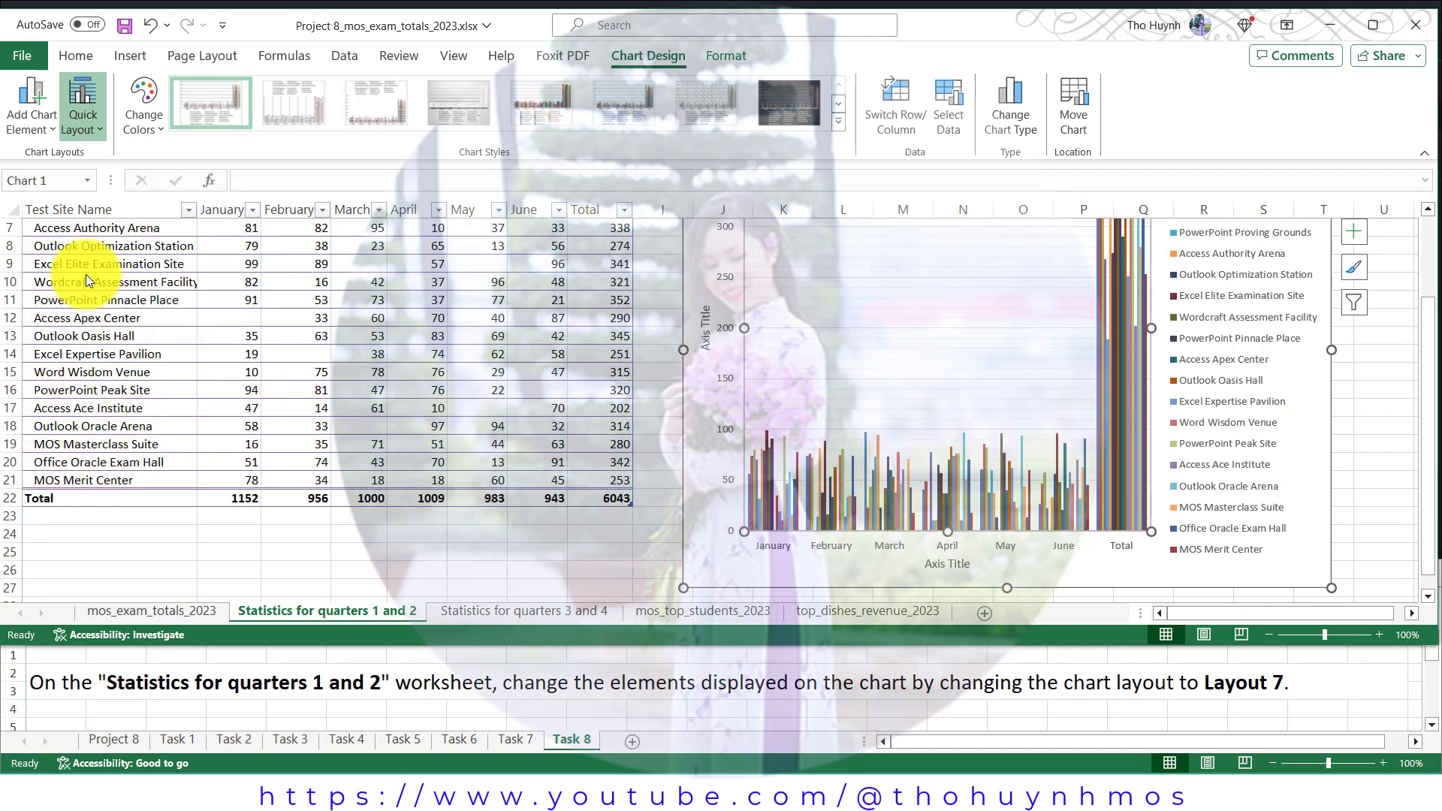